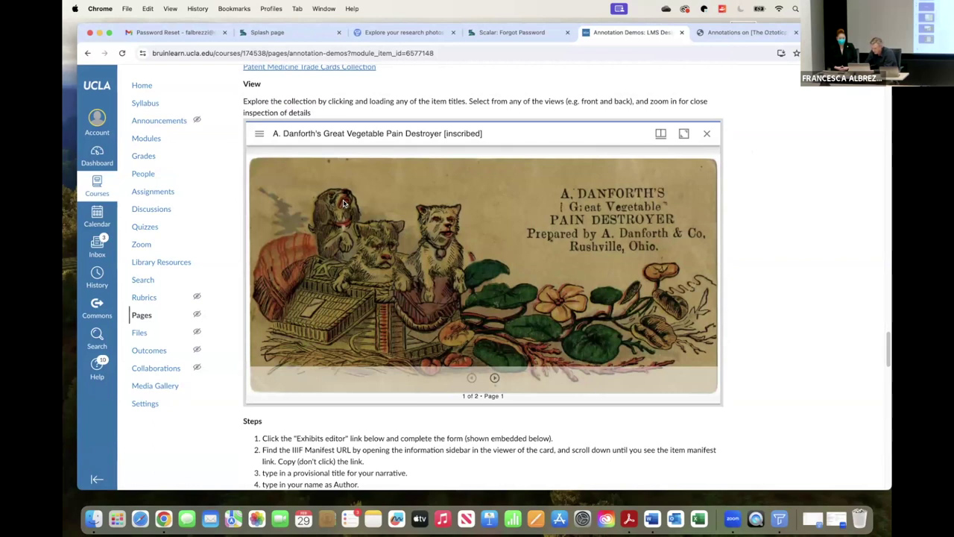
Copy the IIIF manifest URL from the item information of A. Danforth's Great Vegetable Pain Destroyer.
scroll(727, 206, "down", 1)
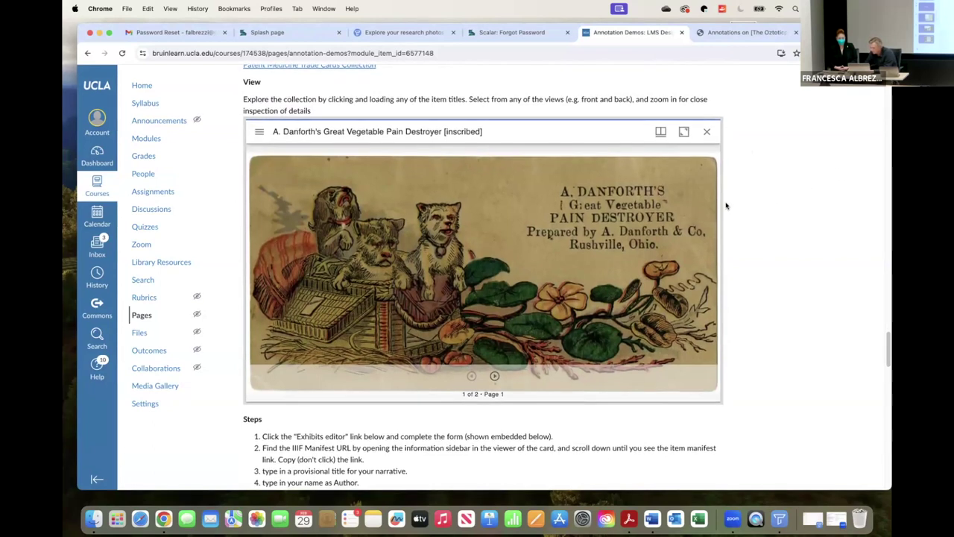
scroll(701, 201, "down", 1)
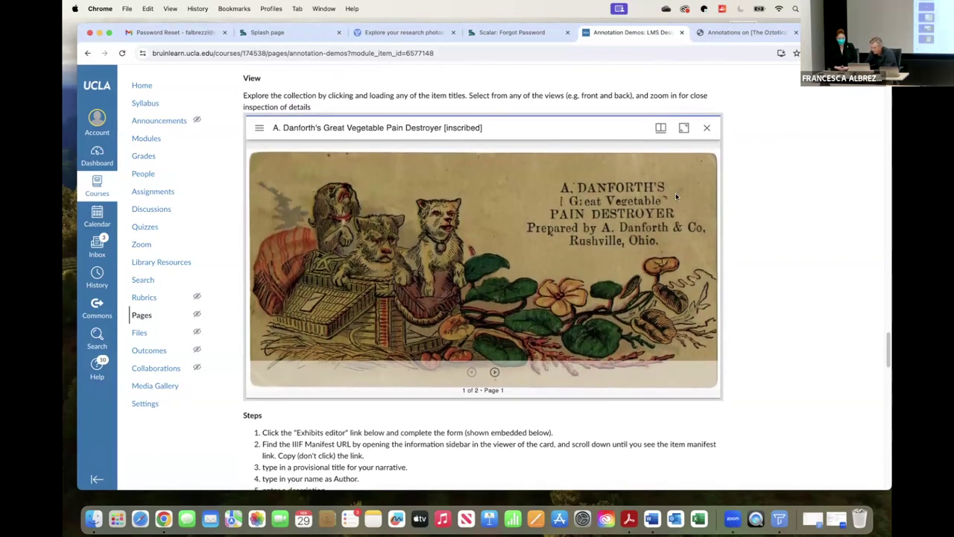
left_click(258, 129)
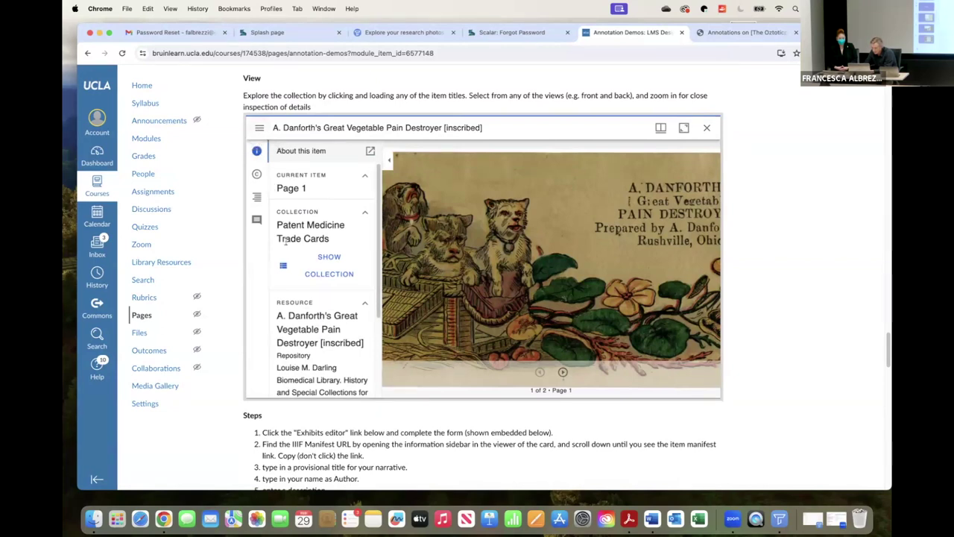
scroll(288, 239, "down", 3)
scroll(288, 238, "down", 1)
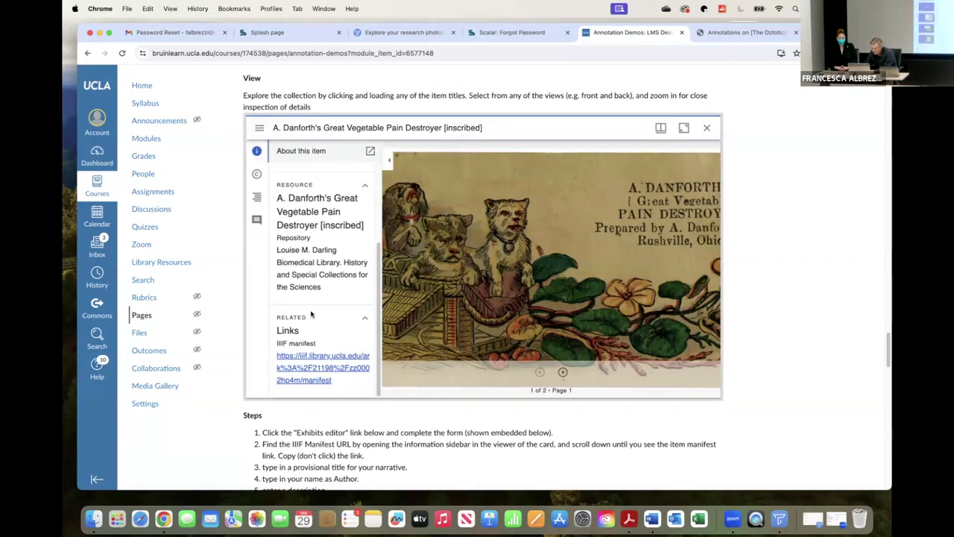
left_click_drag(342, 381, 276, 356)
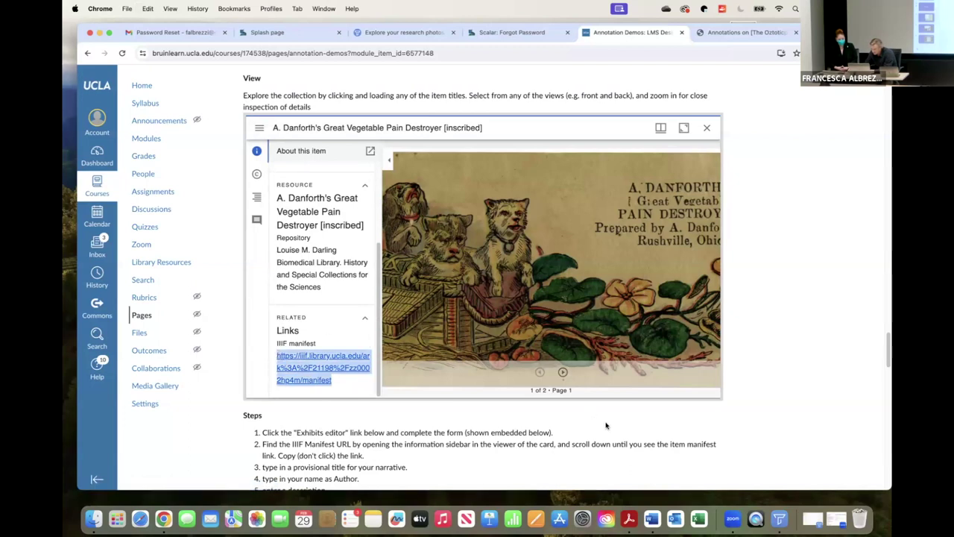
Enter "Puppies on a Trade Card" as the title in the embedded Exhibit creation form.
scroll(605, 425, "down", 10)
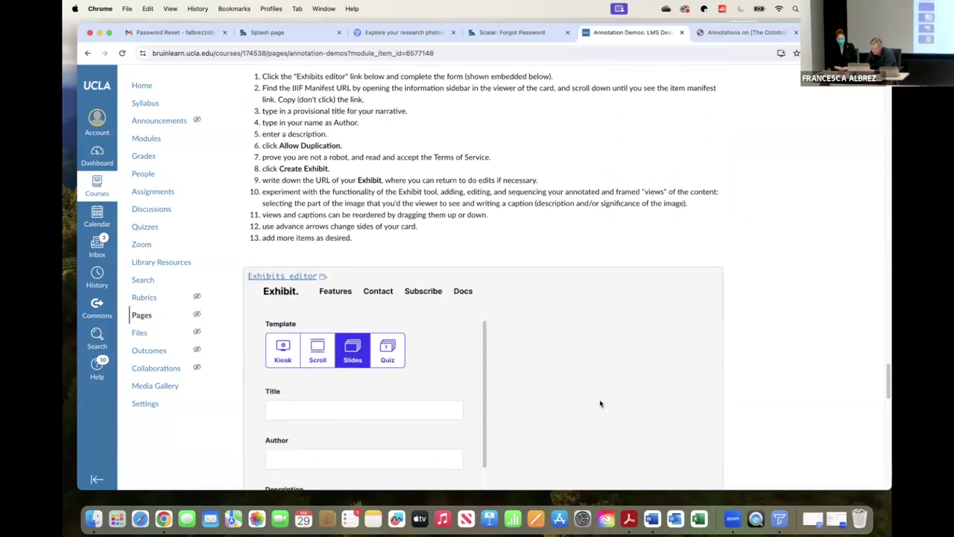
scroll(600, 403, "down", 10)
scroll(597, 400, "up", 5)
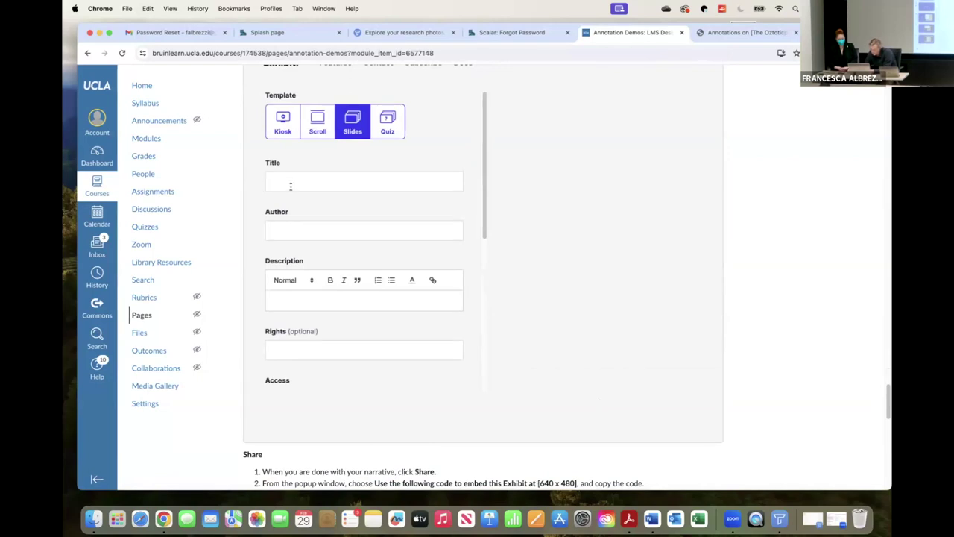
scroll(291, 187, "up", 3)
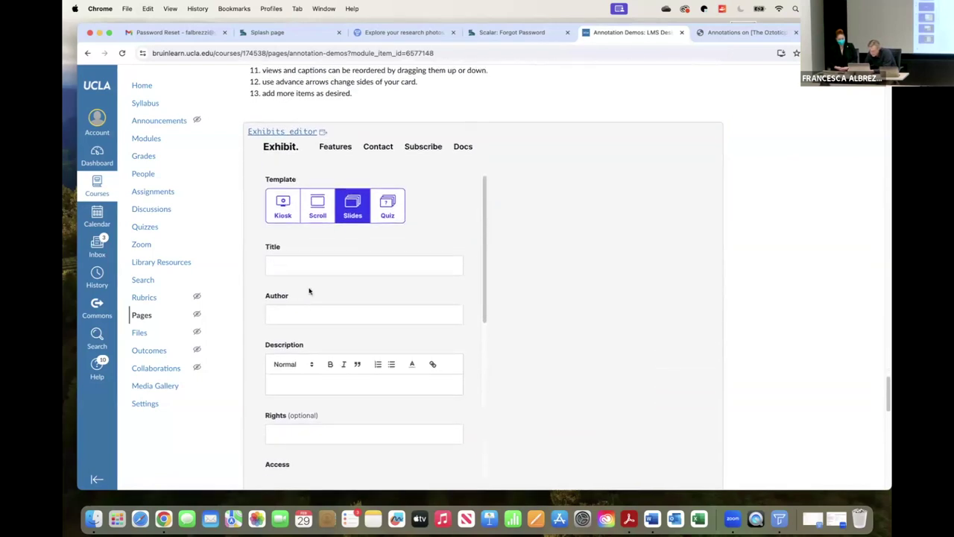
left_click(297, 267)
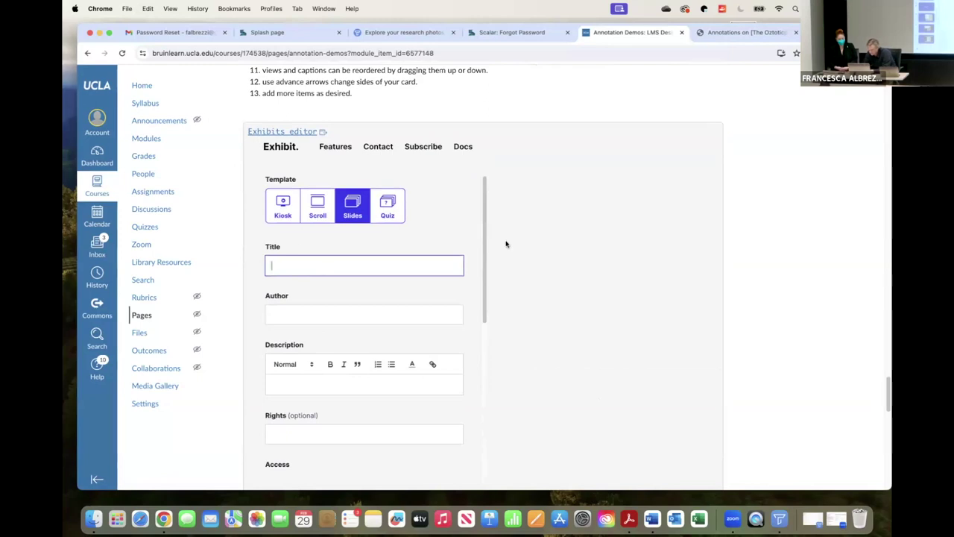
type("Puppies on")
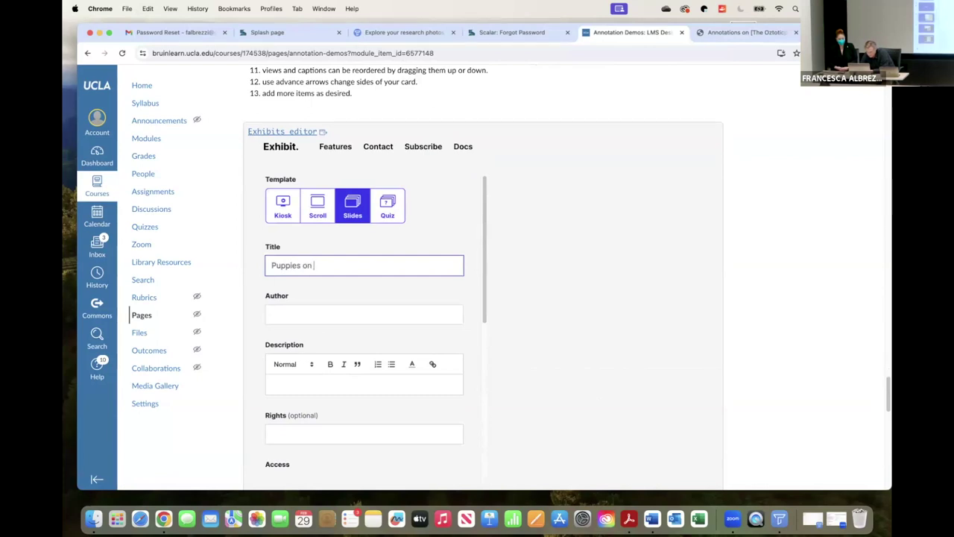
key("BackSpace")
key("BackSpace")
type("de Card")
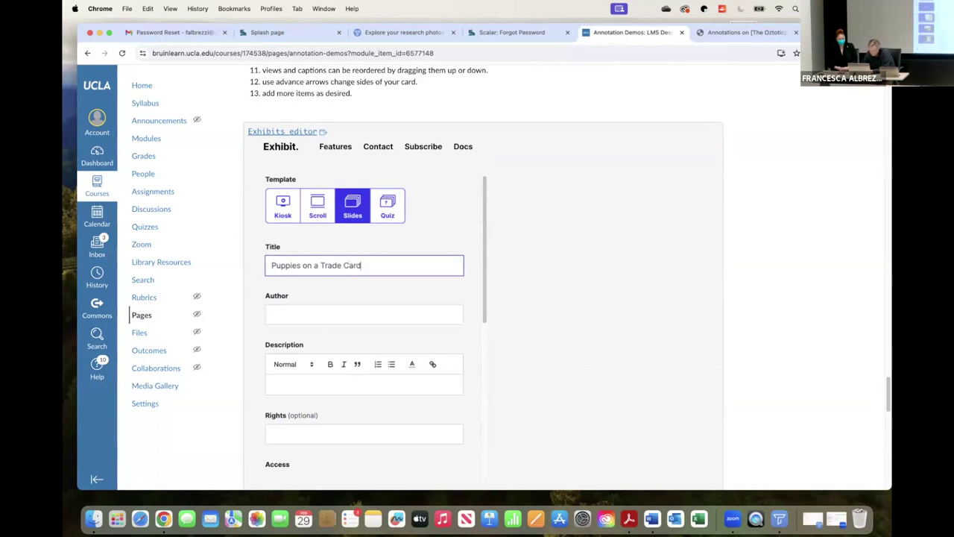
Enter the author's full name and the description "Patent medicine trade cards project".
left_click(305, 319)
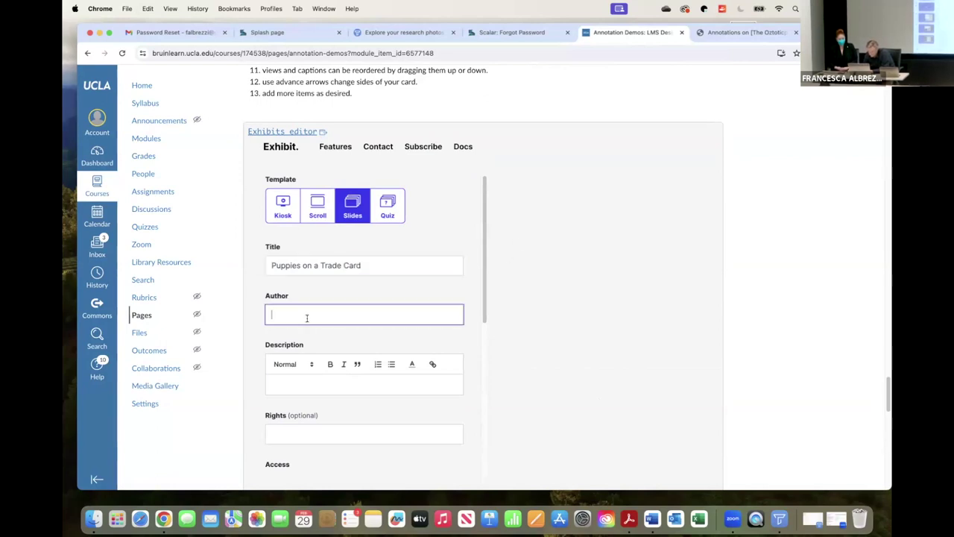
type("Chris Gilman")
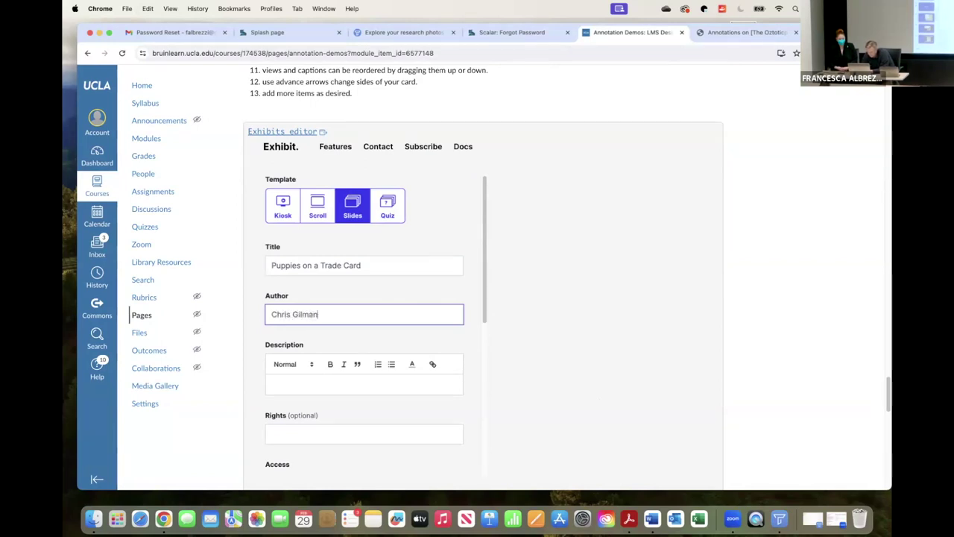
left_click(292, 384)
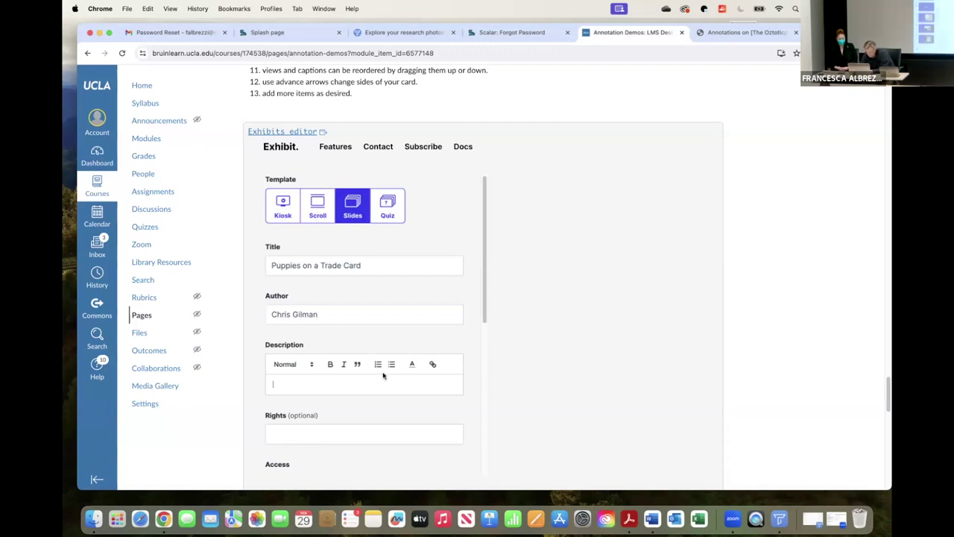
type("Patent medicine trade cards project")
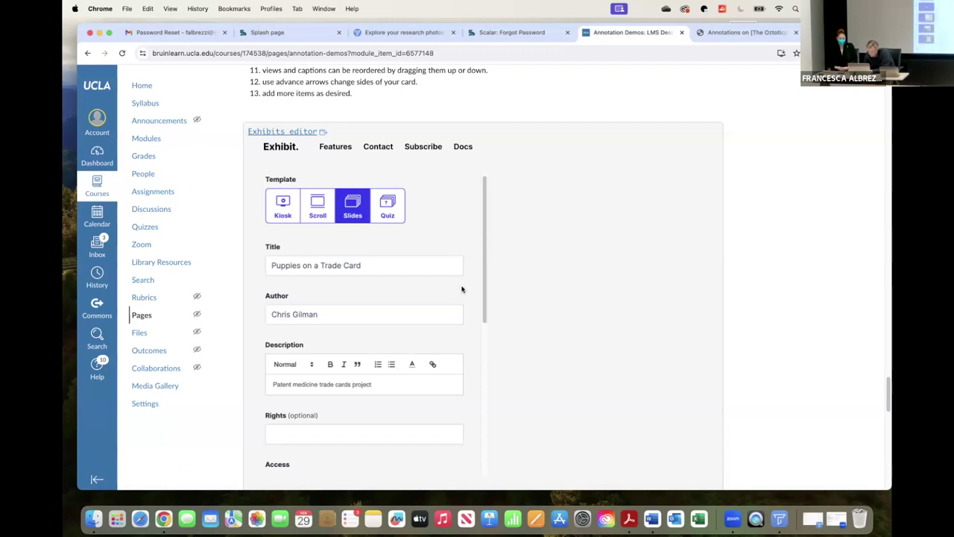
Complete the robot check, accept the Terms of Service and Privacy Policy, and create the exhibit.
scroll(470, 287, "up", 1)
left_click_drag(485, 288, 485, 393)
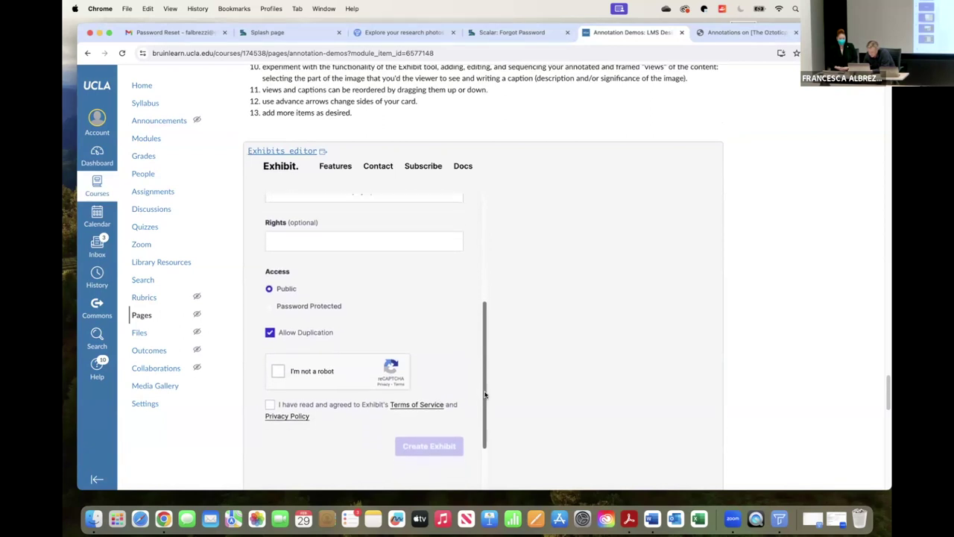
left_click(278, 372)
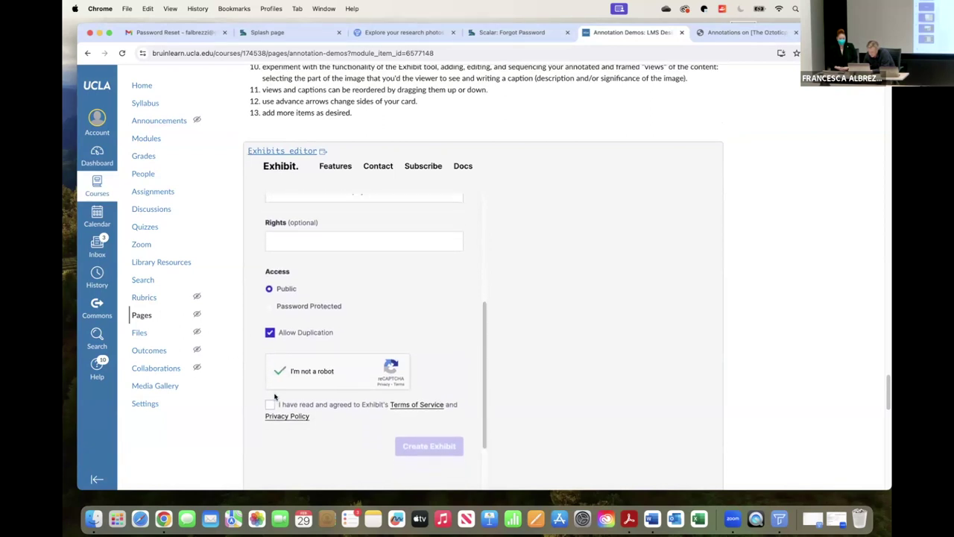
left_click(271, 404)
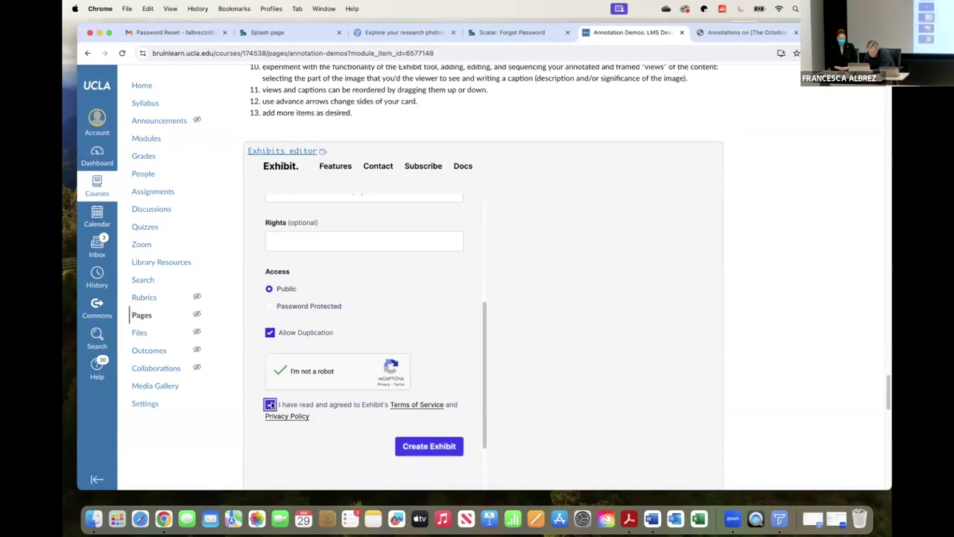
left_click(452, 445)
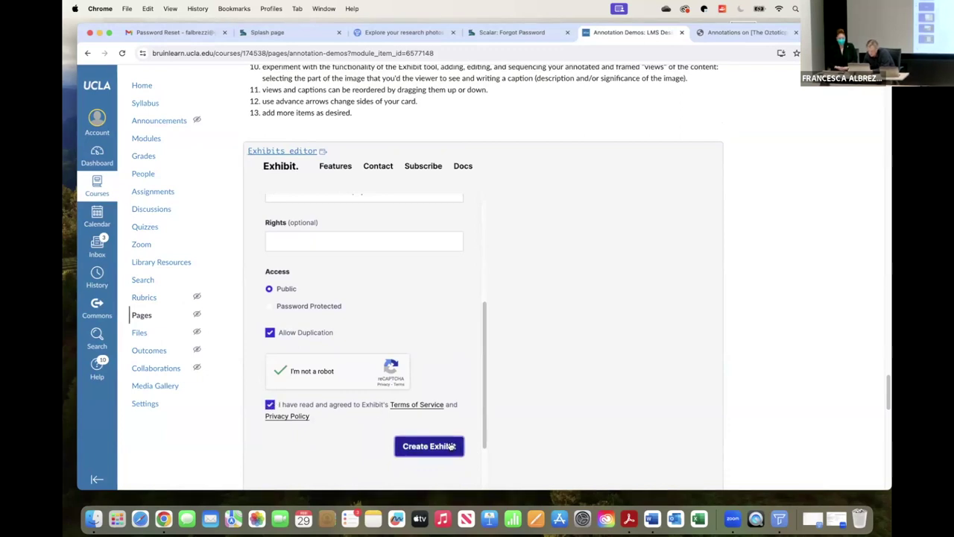
Import the copied IIIF manifest URL of the trade card into the exhibit's items.
scroll(742, 200, "down", 3)
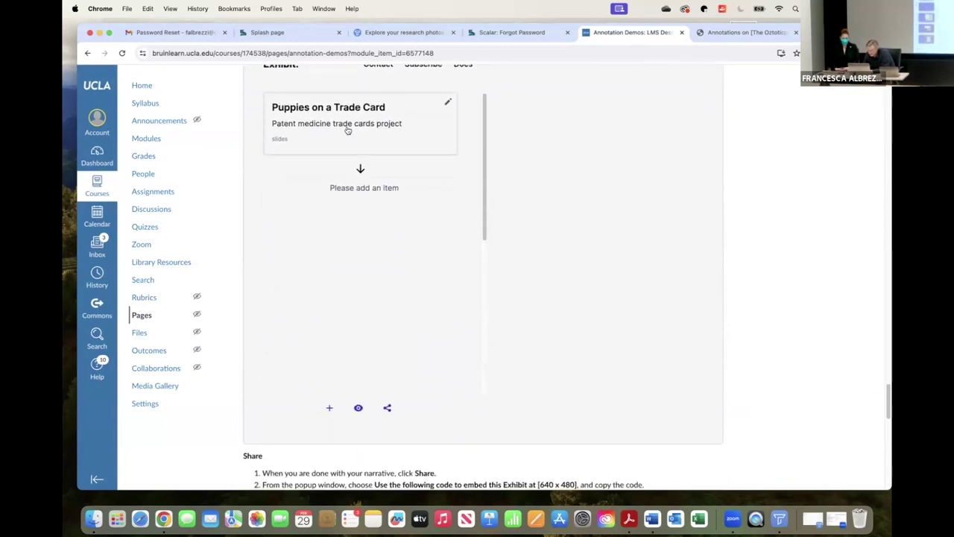
left_click(331, 409)
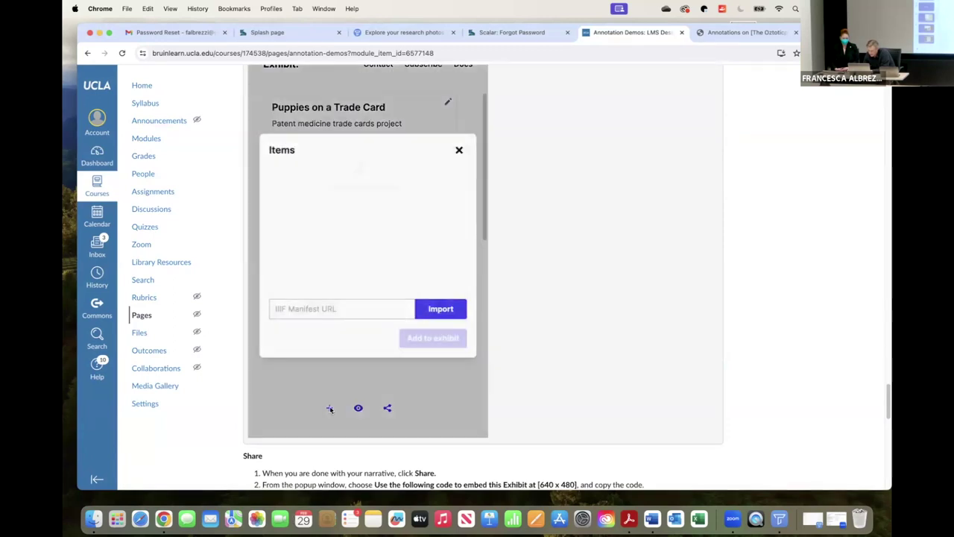
left_click(330, 308)
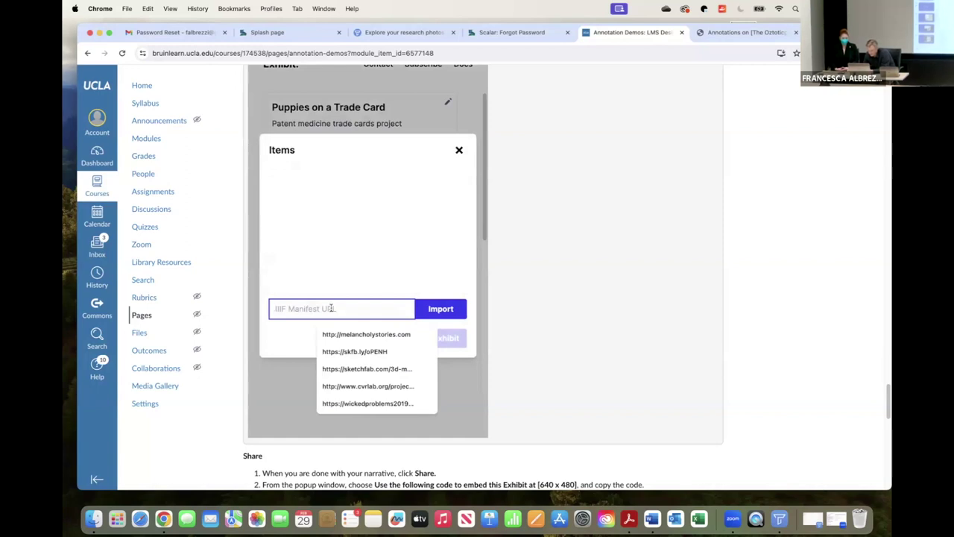
key("super+v")
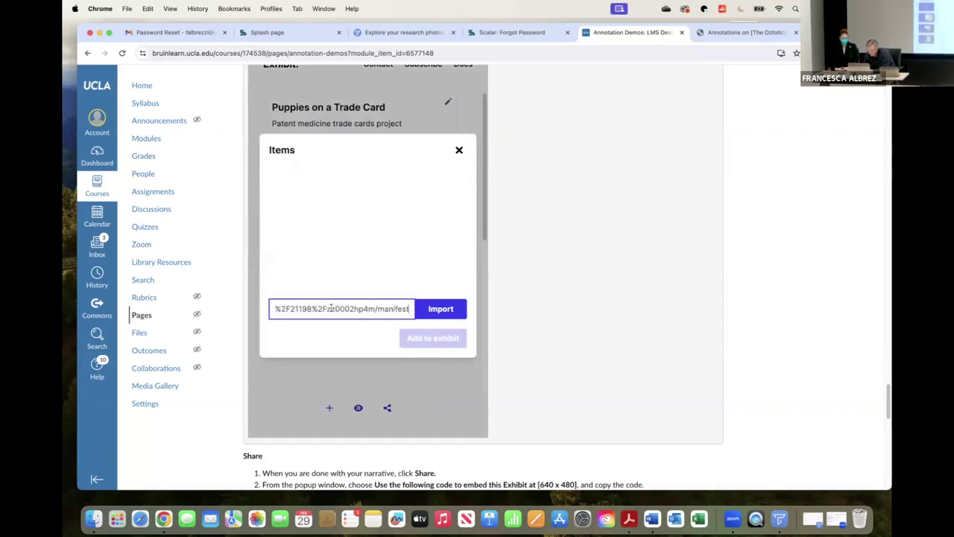
left_click(453, 315)
Add the imported A. Danforth's Great Vegetable Pain Destroyer item to the exhibit.
scroll(449, 311, "down", 3)
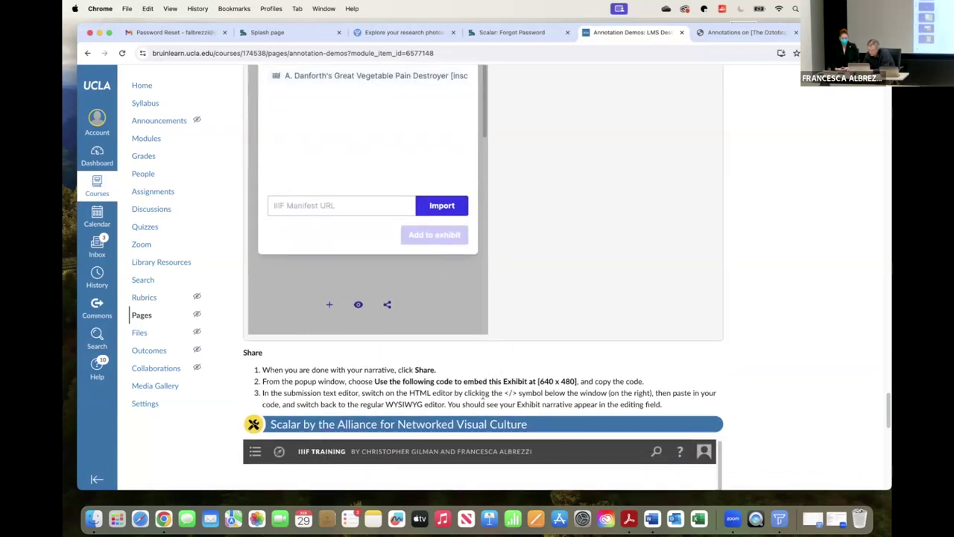
scroll(481, 400, "up", 2)
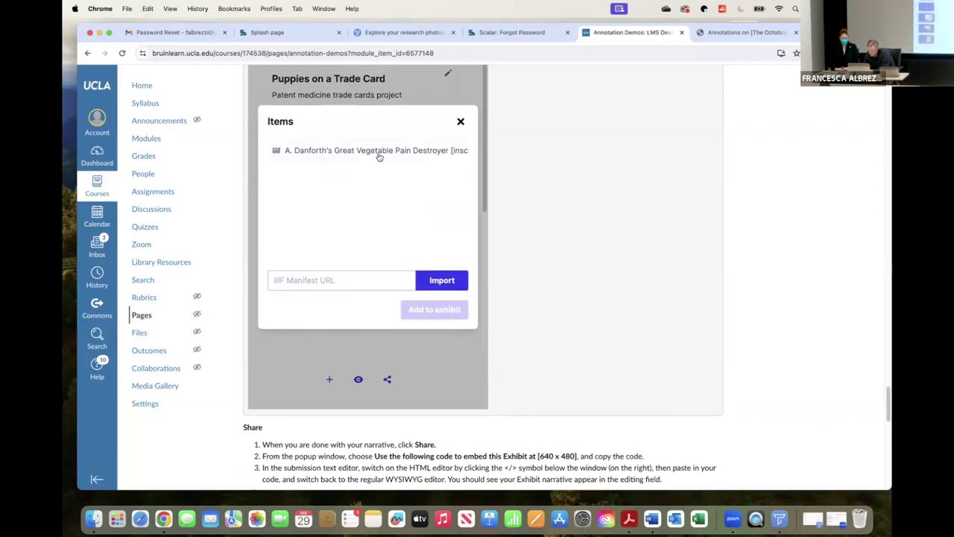
left_click(380, 153)
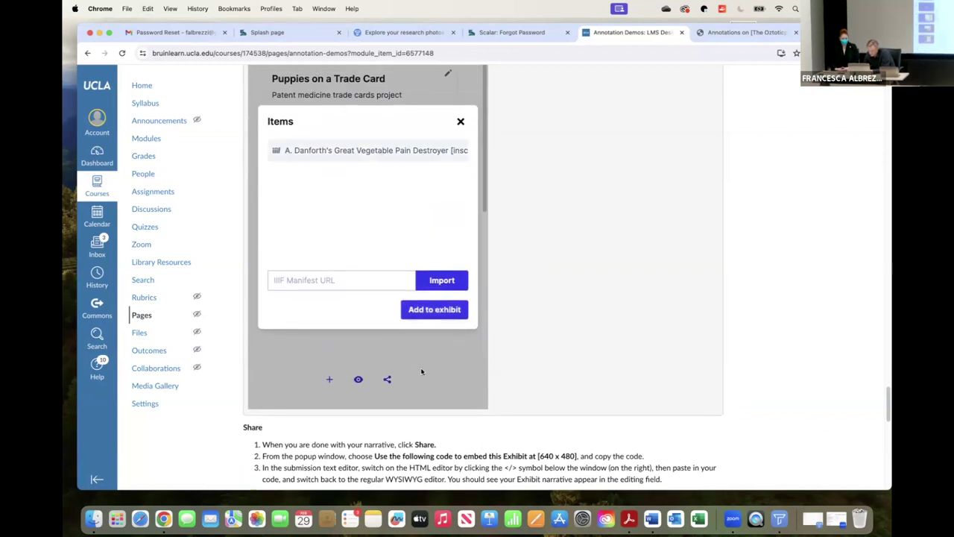
left_click(435, 310)
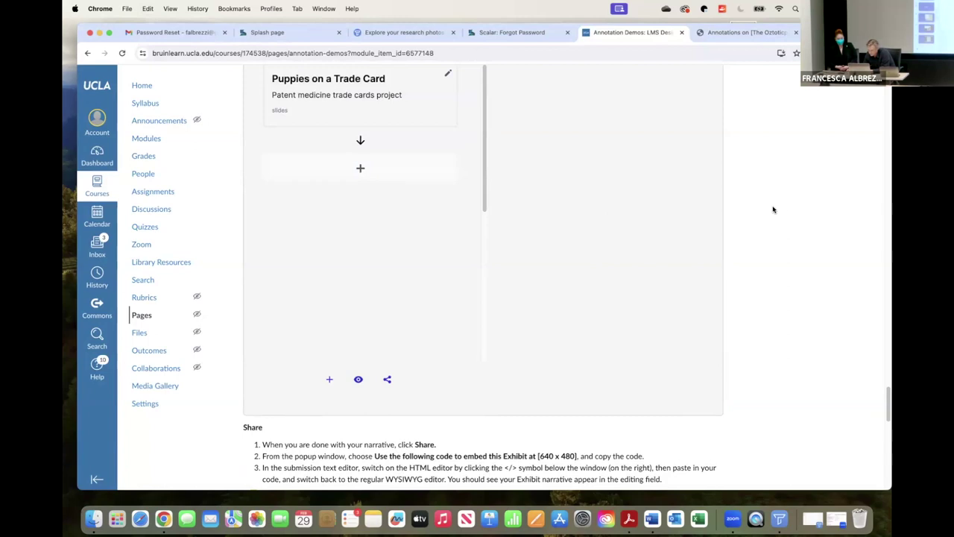
Open the Exhibits editor from the course page in its own browser tab.
scroll(745, 202, "up", 4)
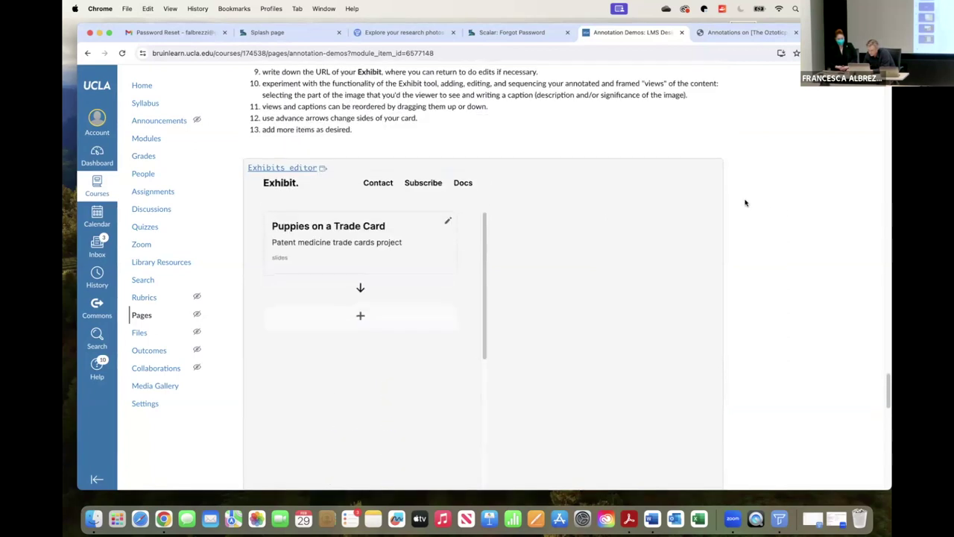
scroll(746, 203, "down", 3)
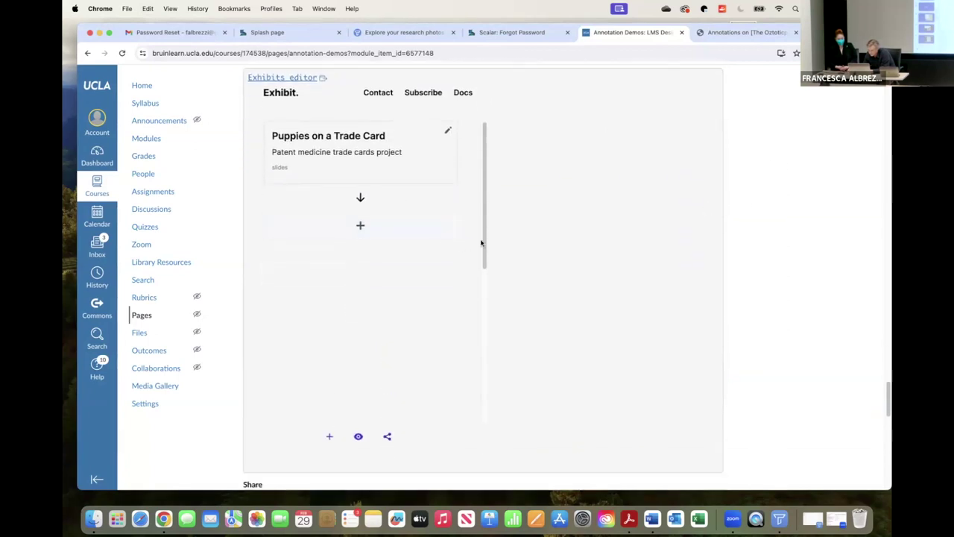
scroll(586, 228, "down", 2)
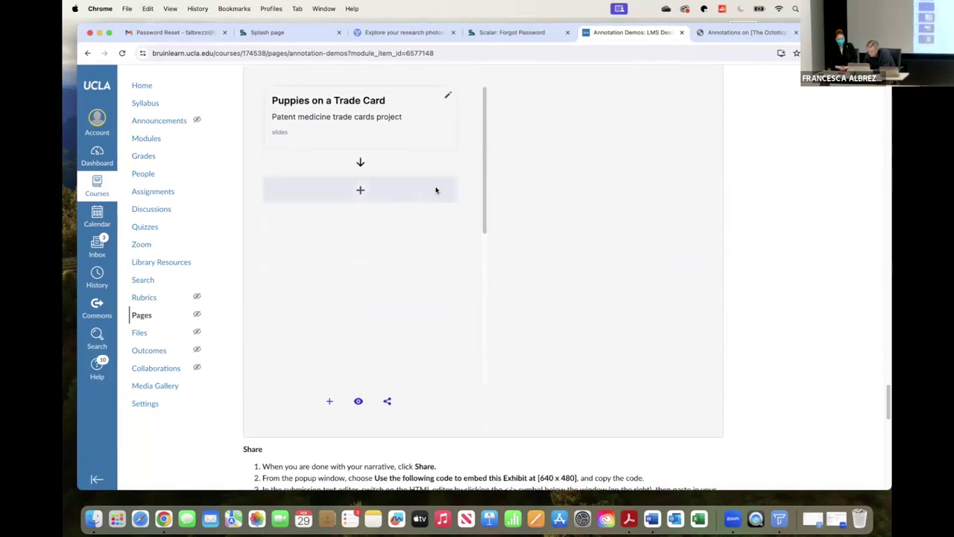
scroll(648, 208, "up", 2)
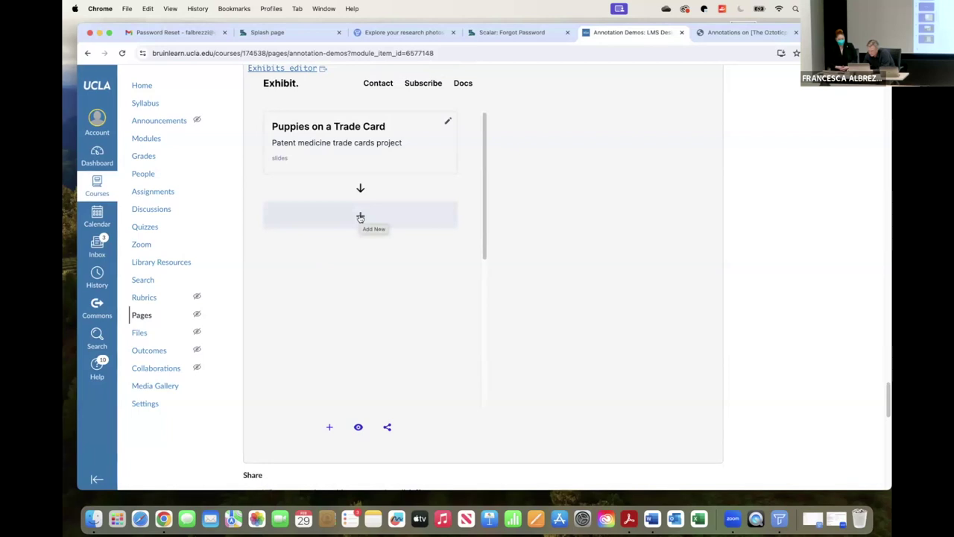
scroll(601, 251, "up", 1)
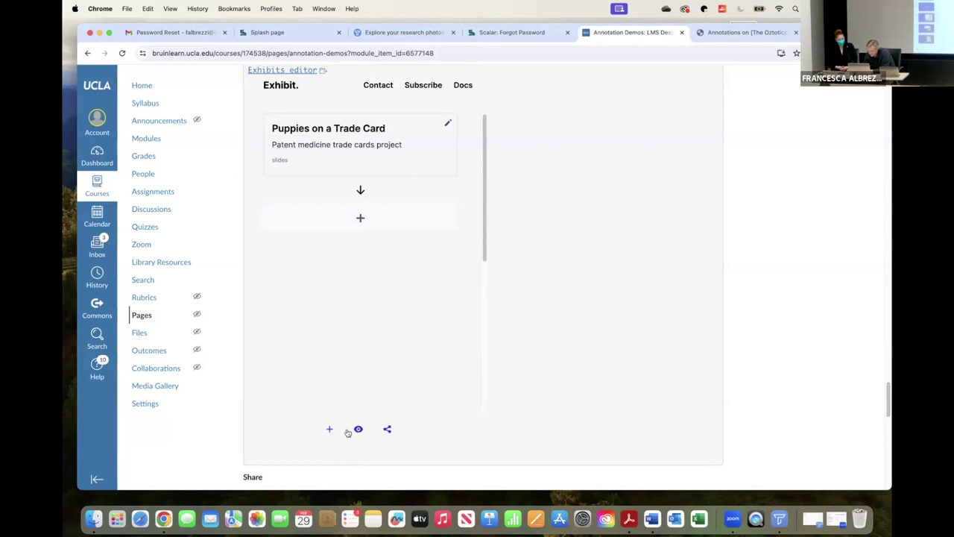
scroll(571, 364, "up", 2)
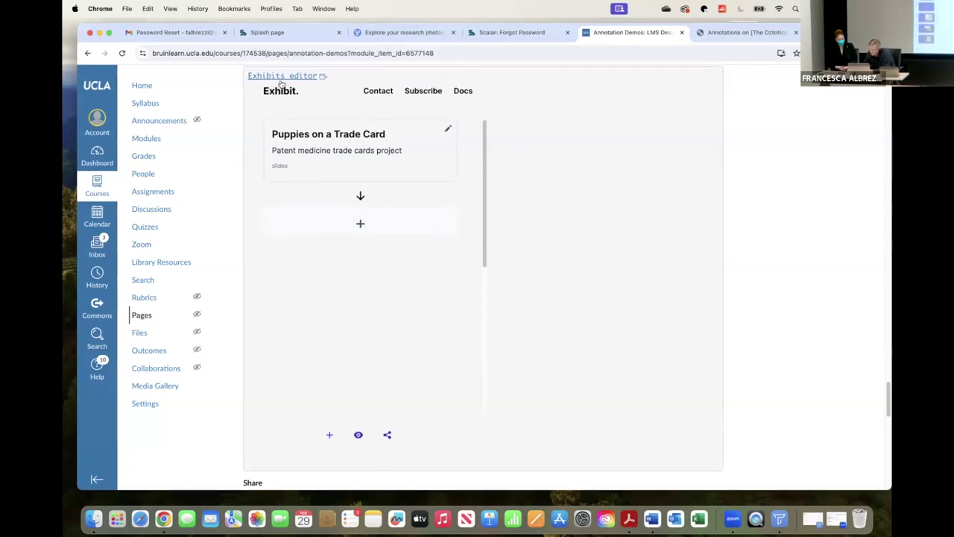
left_click(281, 77)
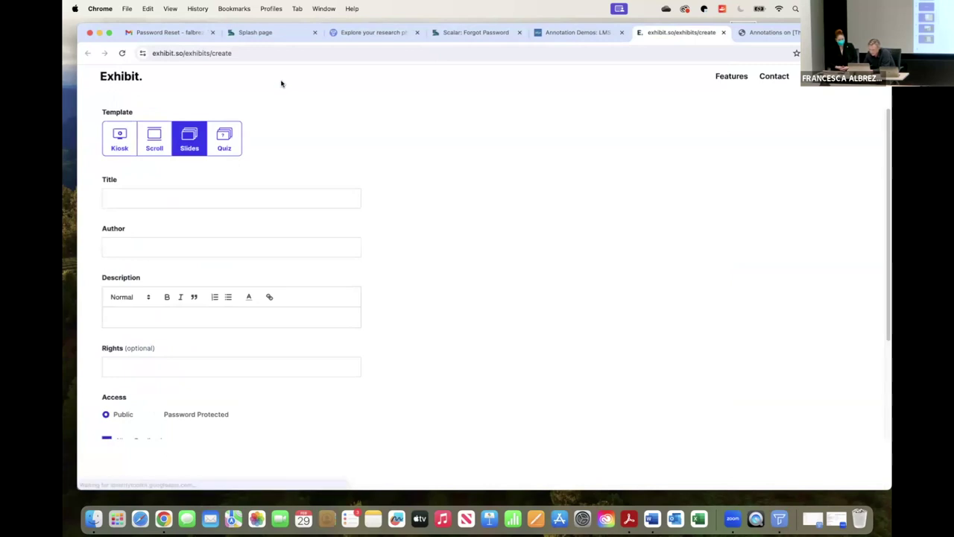
Enter the title "Puppies", the author's full name and the description "Patent Medicine Trade Cards" for the new slides exhibit.
left_click(124, 201)
type("Puppies")
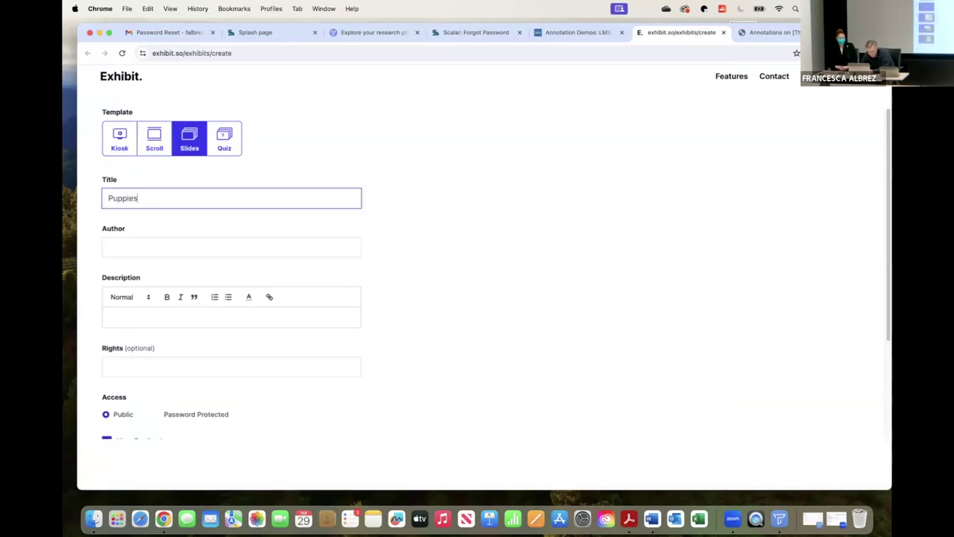
left_click(184, 247)
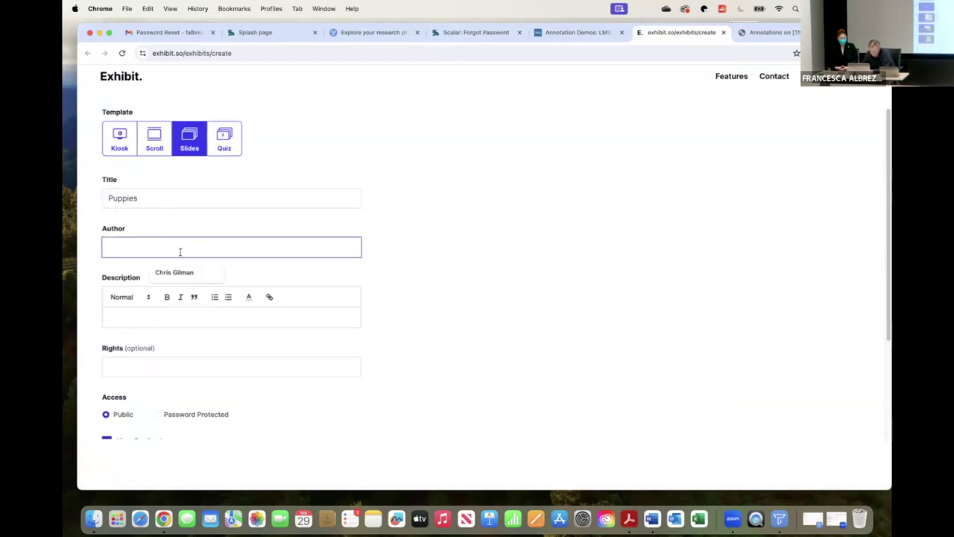
left_click(175, 273)
left_click(137, 317)
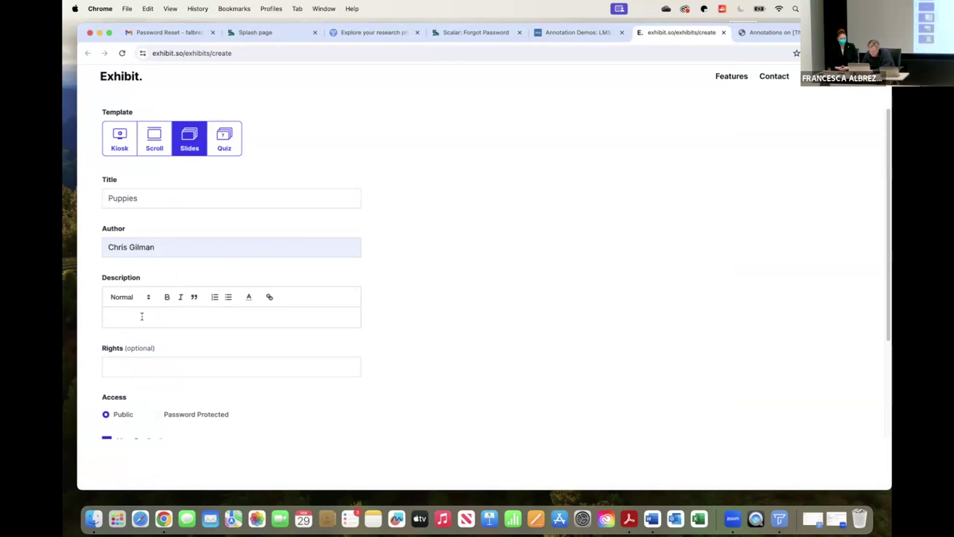
type("Patent Medicine Trade Cards")
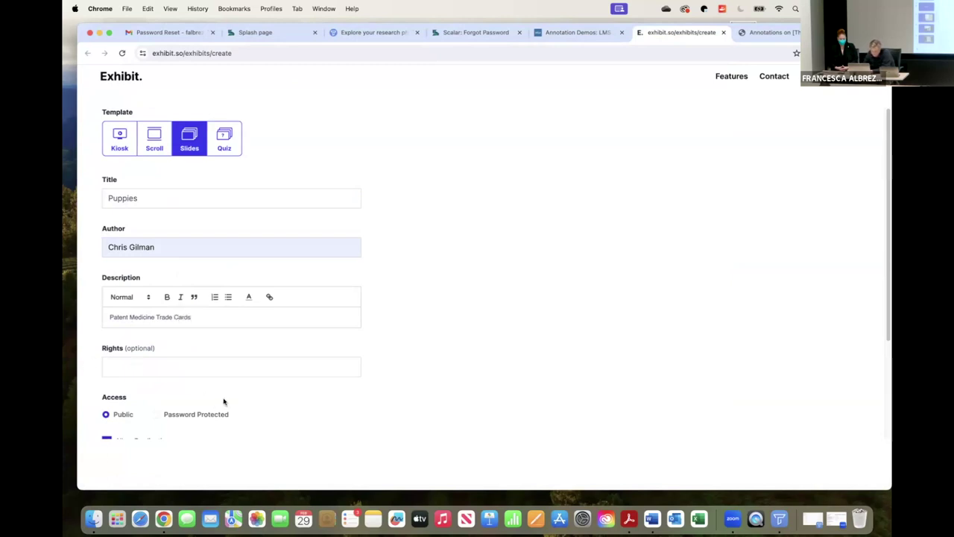
Complete the robot check, agree to the Terms of Service and Privacy Policy, and create the Puppies exhibit.
scroll(223, 401, "down", 3)
left_click(115, 379)
left_click(106, 413)
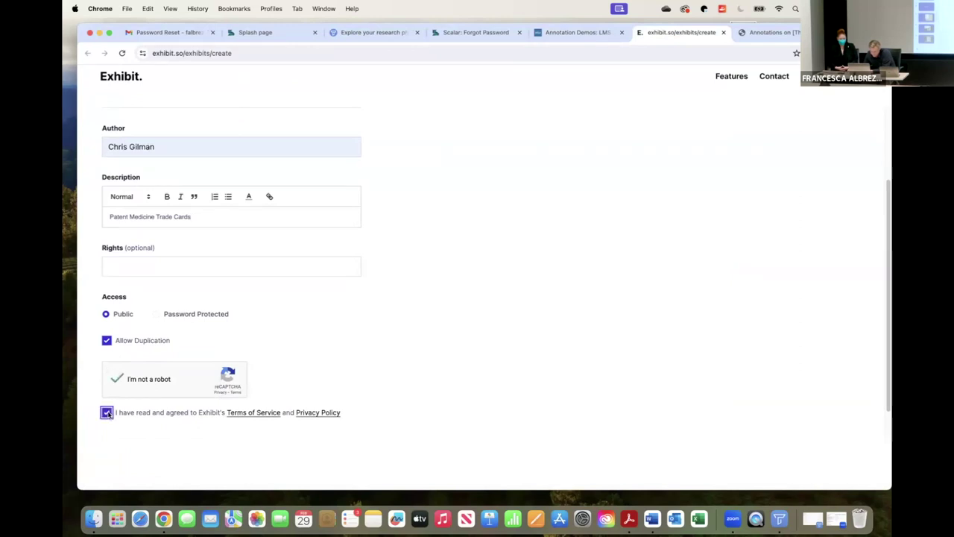
scroll(425, 301, "down", 1)
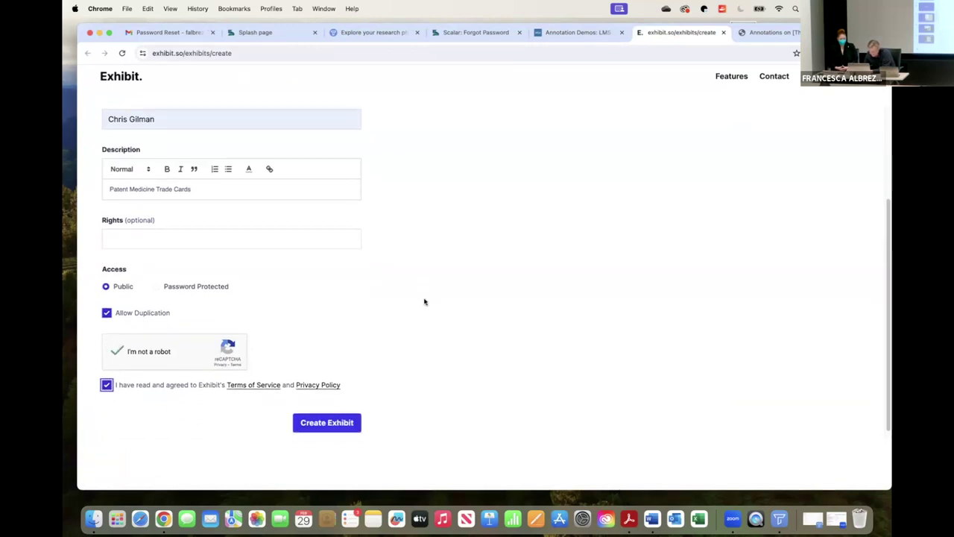
left_click(337, 416)
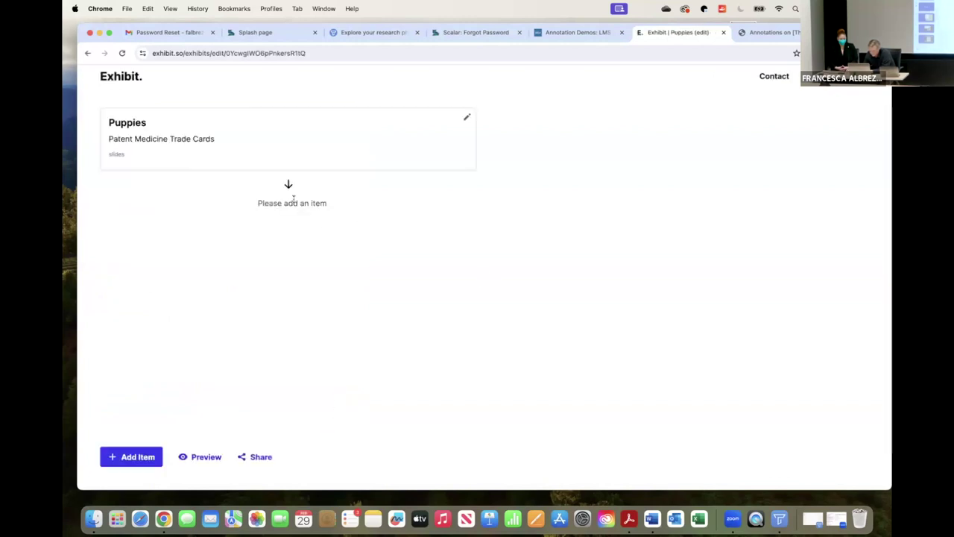
left_click(142, 462)
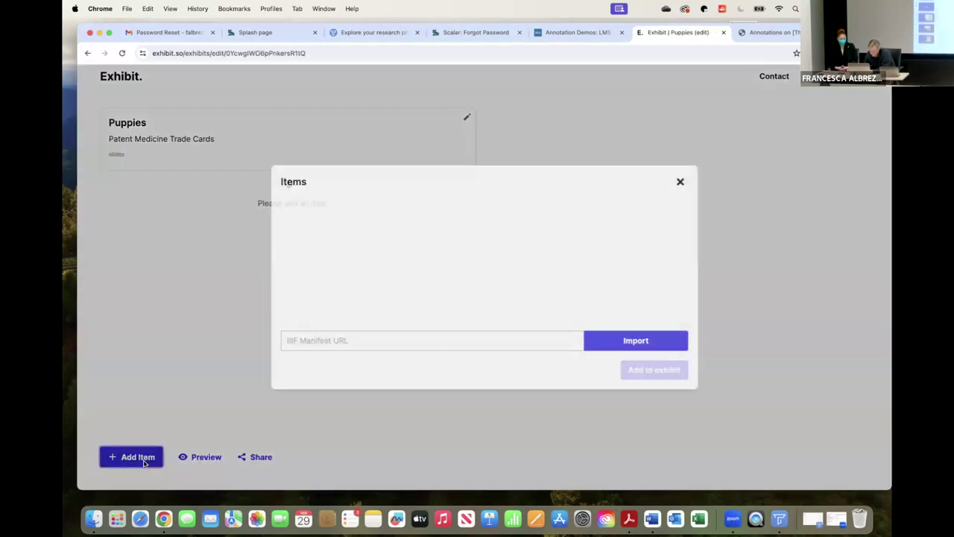
left_click(318, 340)
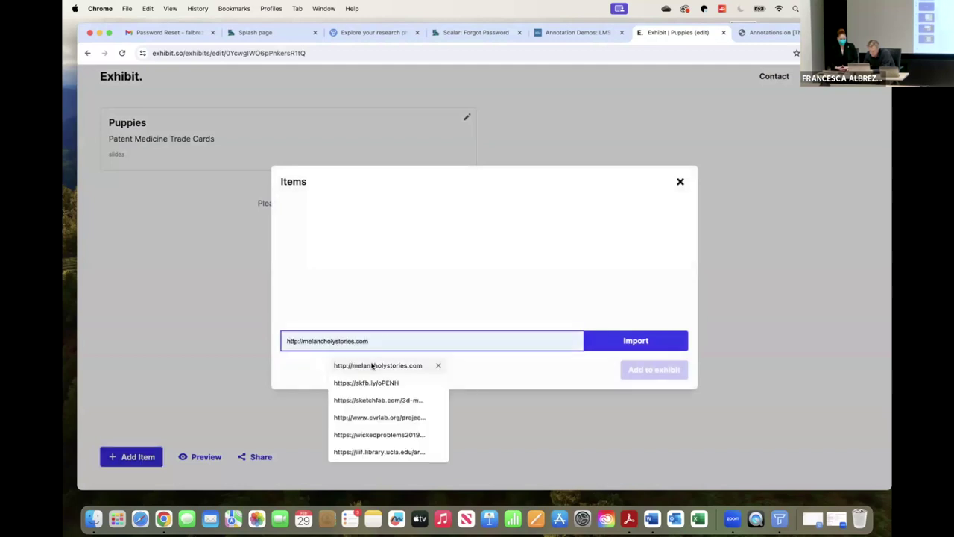
type("https://iiif.library.ucla.edu/ark%3A%2F21198%2Fzz0002hp4m/manifest")
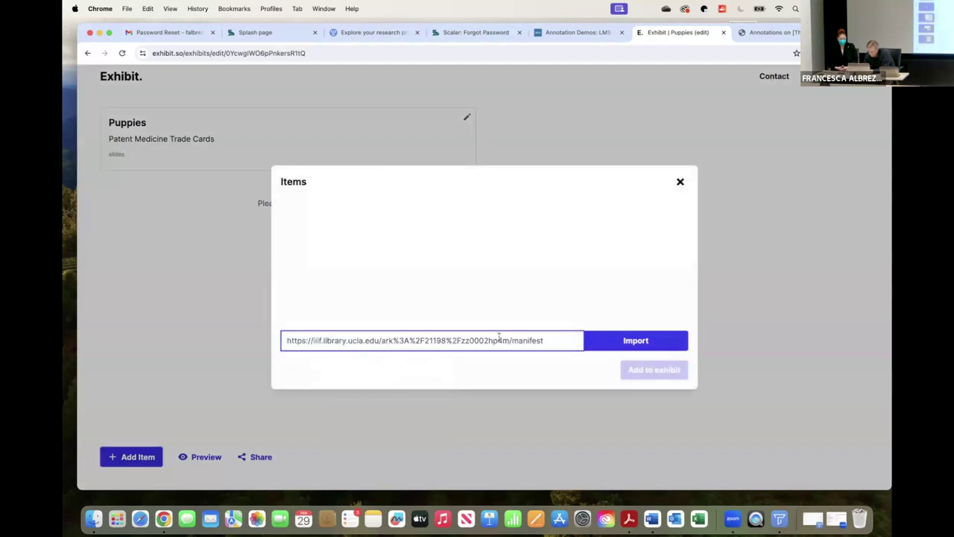
left_click(633, 344)
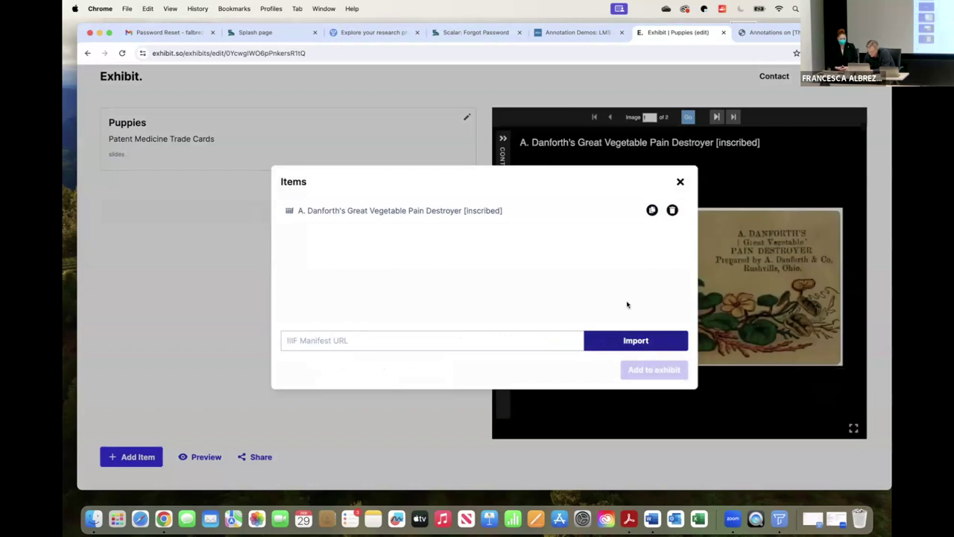
left_click(680, 182)
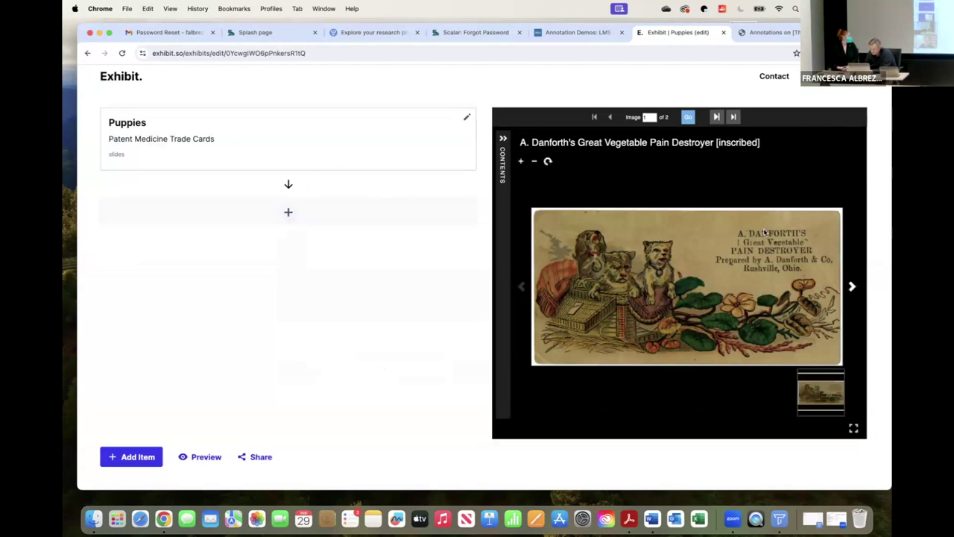
Add a slide commented "Danforth's was a fraudulent outfit", framed closely on the card's printed A. Danforth's lettering, and save it.
left_click(288, 212)
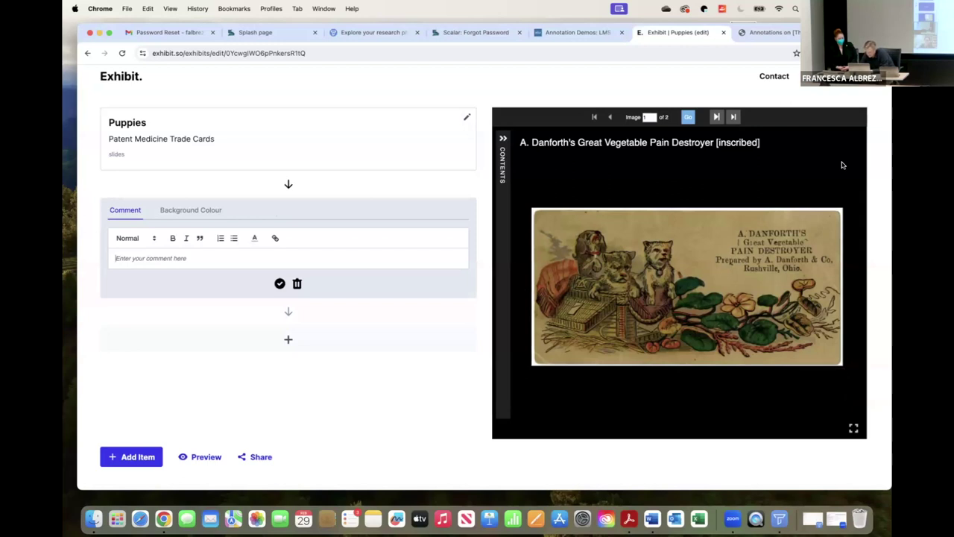
type("Danforth's was a f")
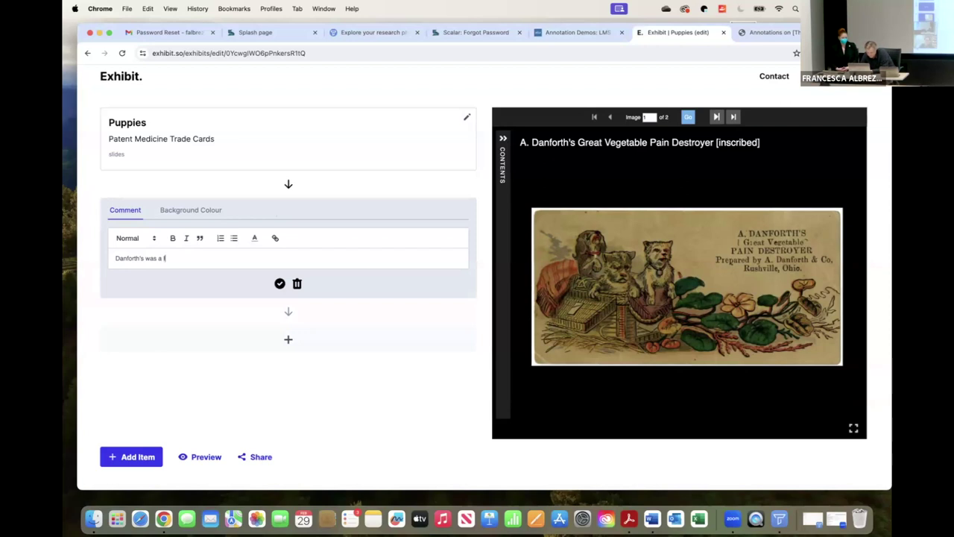
type("dulent outfit")
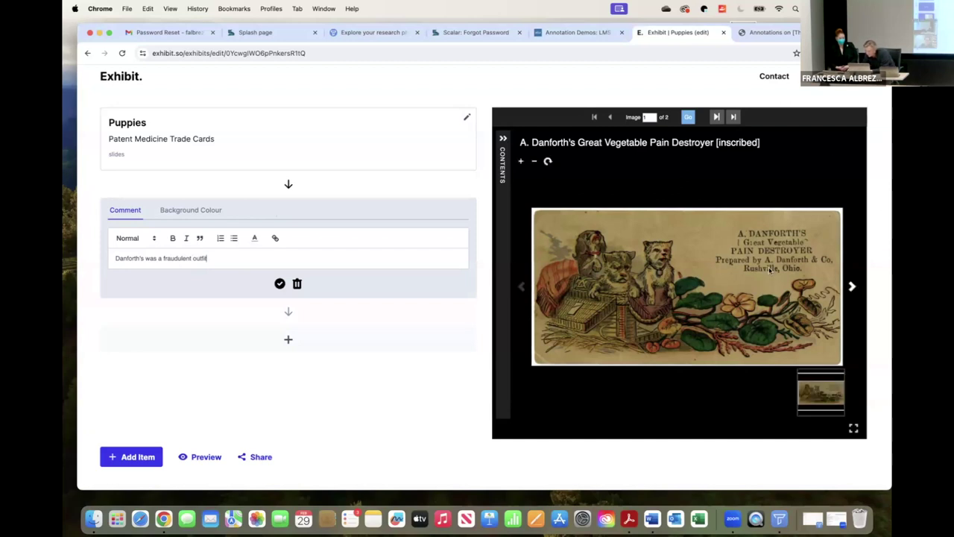
left_click(743, 252)
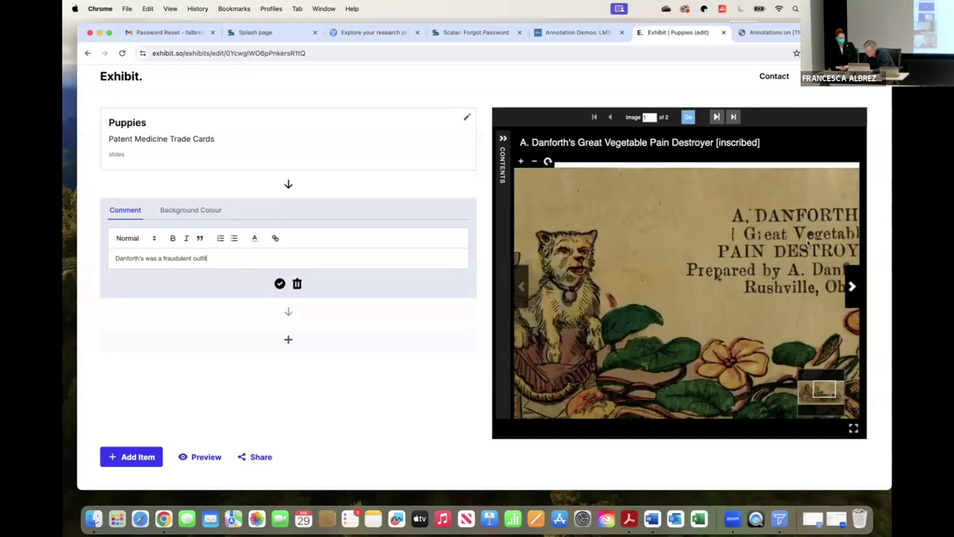
left_click_drag(744, 252, 697, 257)
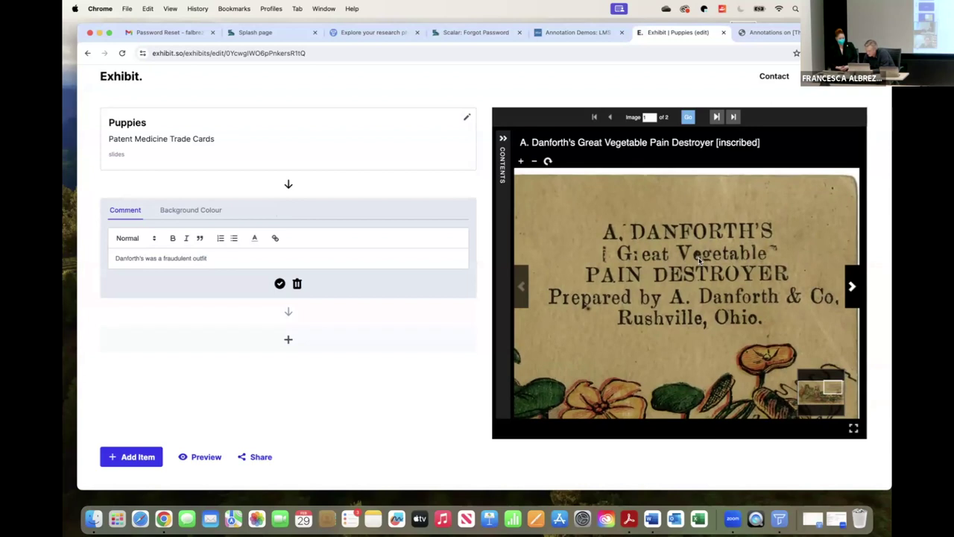
scroll(697, 257, "up", 1)
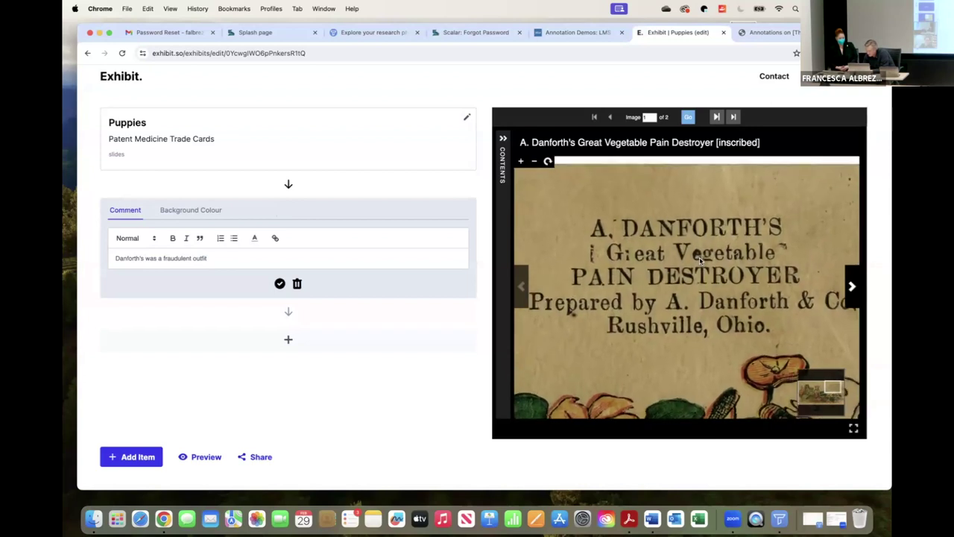
left_click(279, 284)
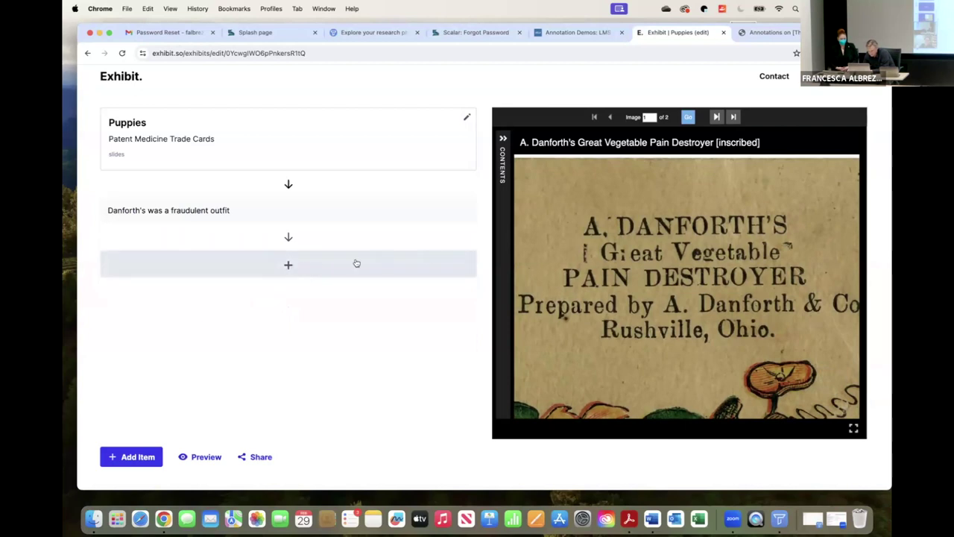
Add a second slide framed on the three puppies with the comment "So they had to rely on cute puppies to sell their suspicious goods".
left_click(287, 265)
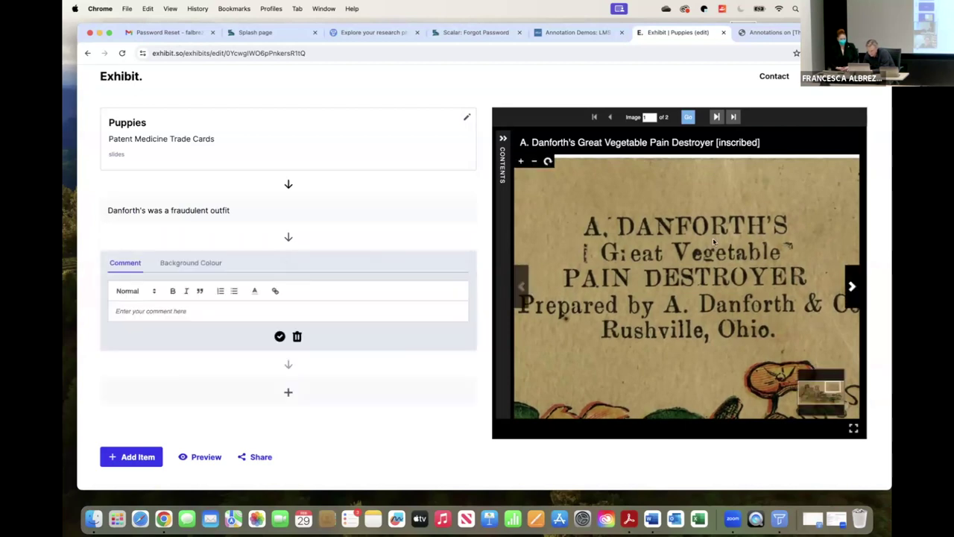
scroll(592, 244, "up", 2)
left_click_drag(593, 244, 762, 271)
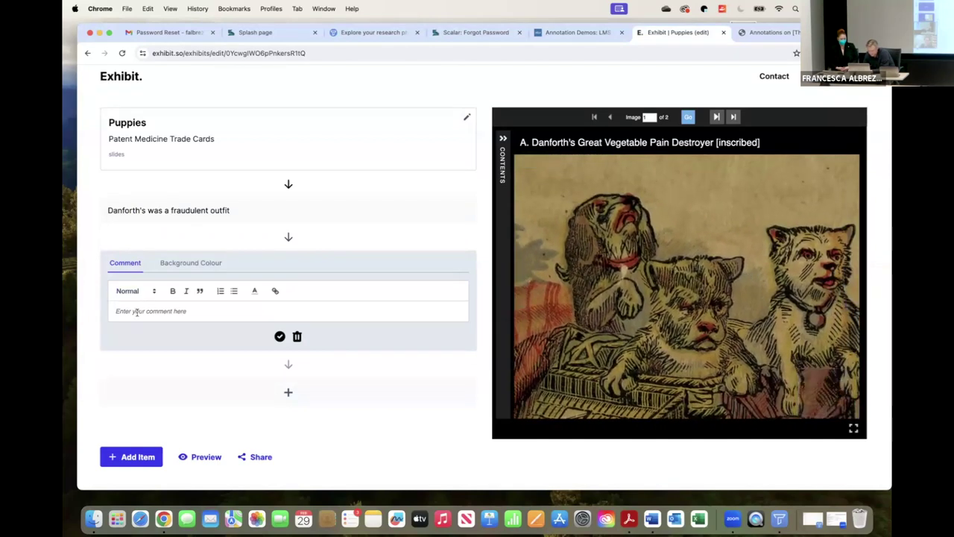
type("So they had to rely")
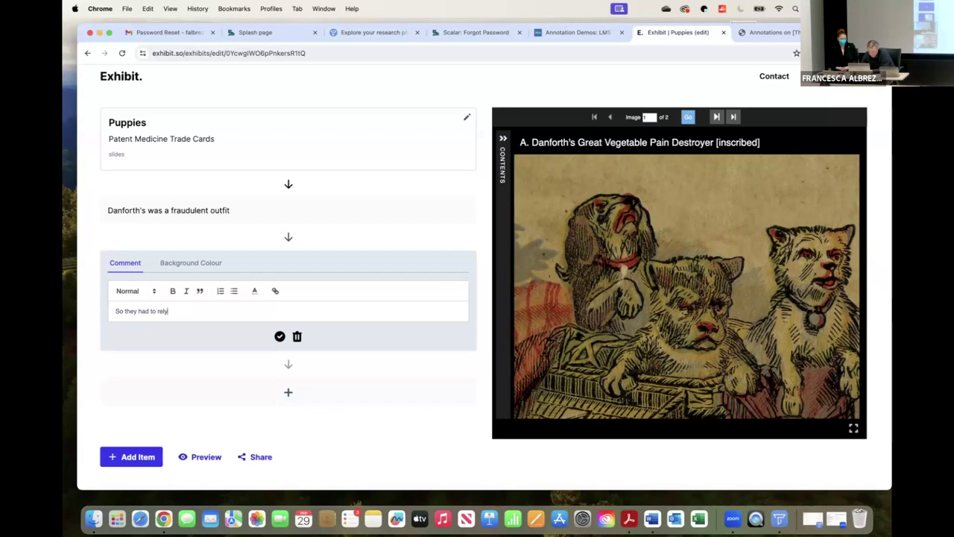
type(" on ")
type("d")
type("ute pupp")
type("sp")
type("ic")
type("ious good")
type("s")
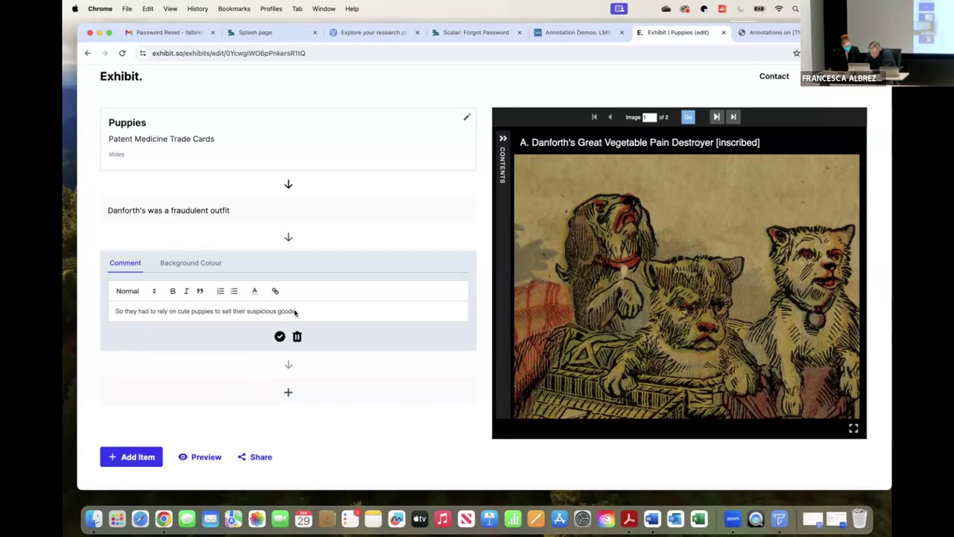
Insert the line "Interpretation" above the puppies comment, format it as Heading 2, and save the slide.
left_click(132, 293)
left_click(131, 291)
key("Return")
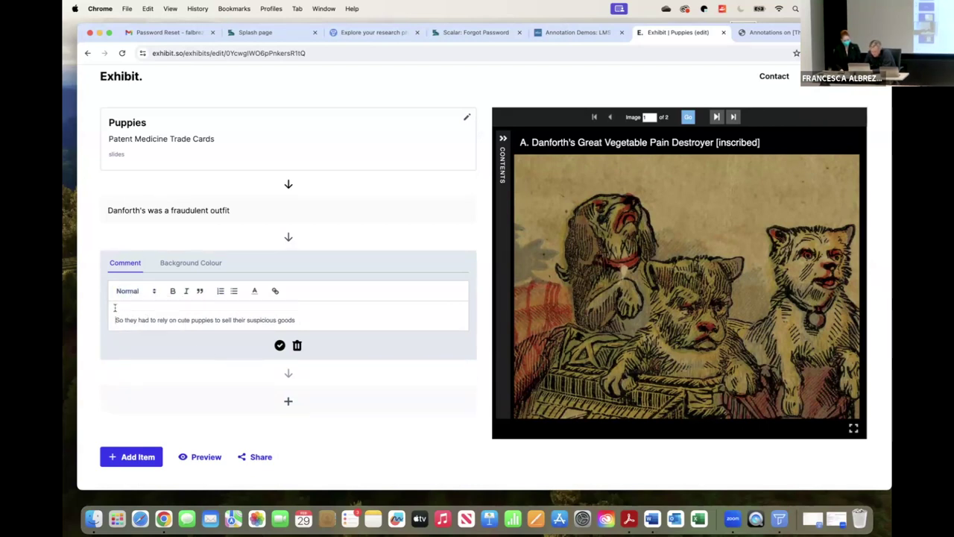
type("Interpretation")
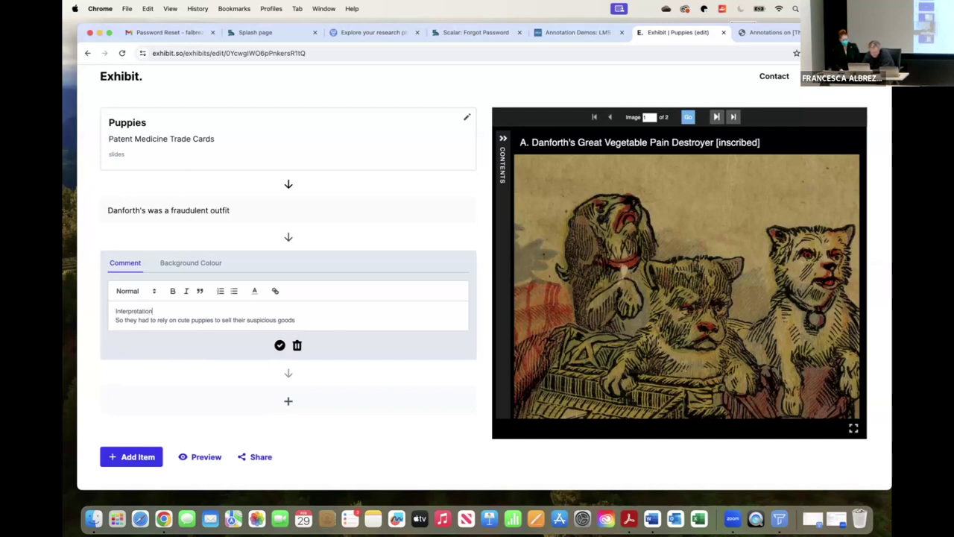
left_click_drag(158, 311, 112, 311)
left_click(134, 291)
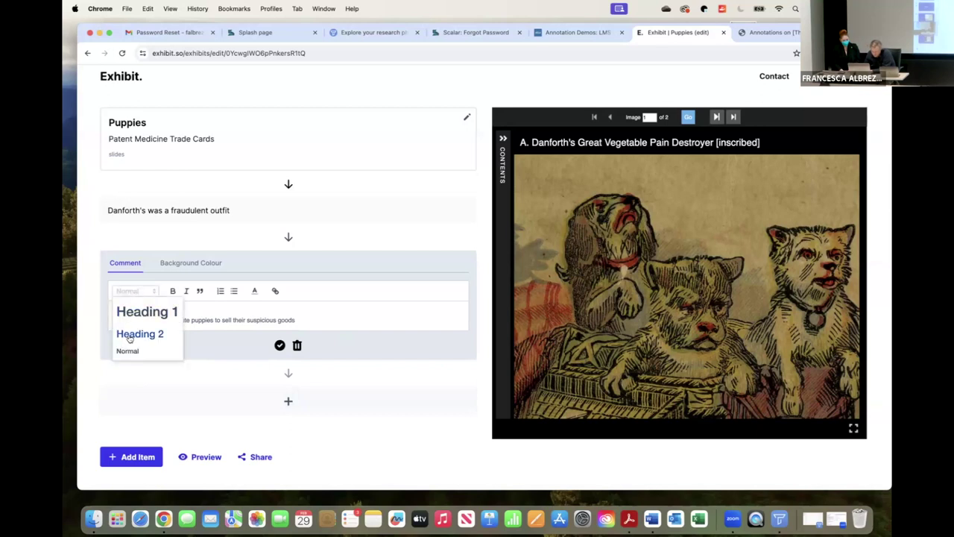
left_click(130, 335)
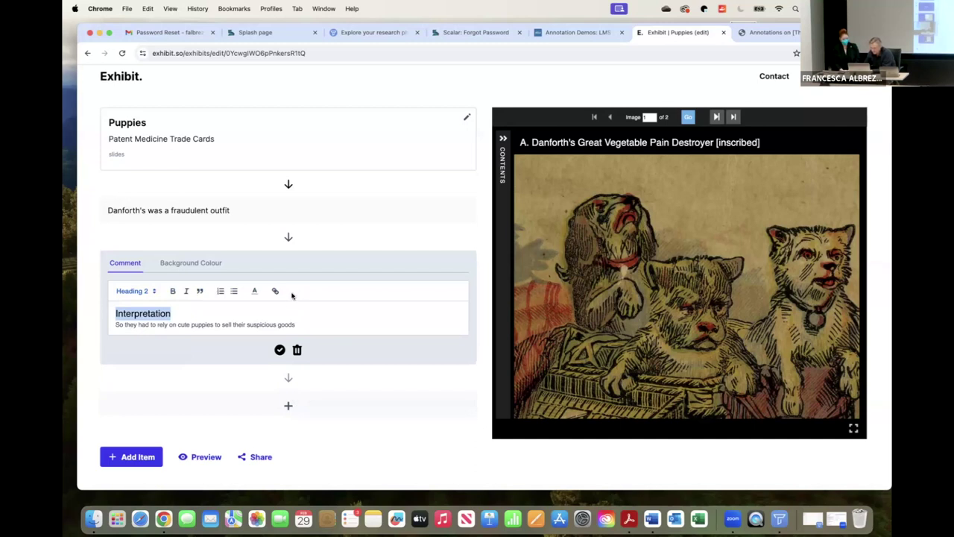
left_click(279, 350)
mouse_move(743, 382)
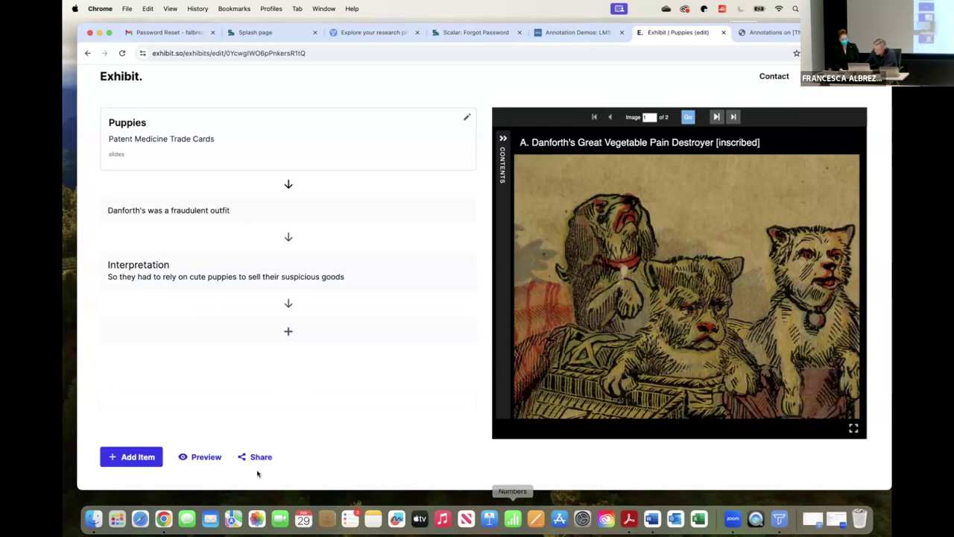
Preview the Puppies exhibit from its title view through both annotated slides, and close the preview.
left_click(205, 456)
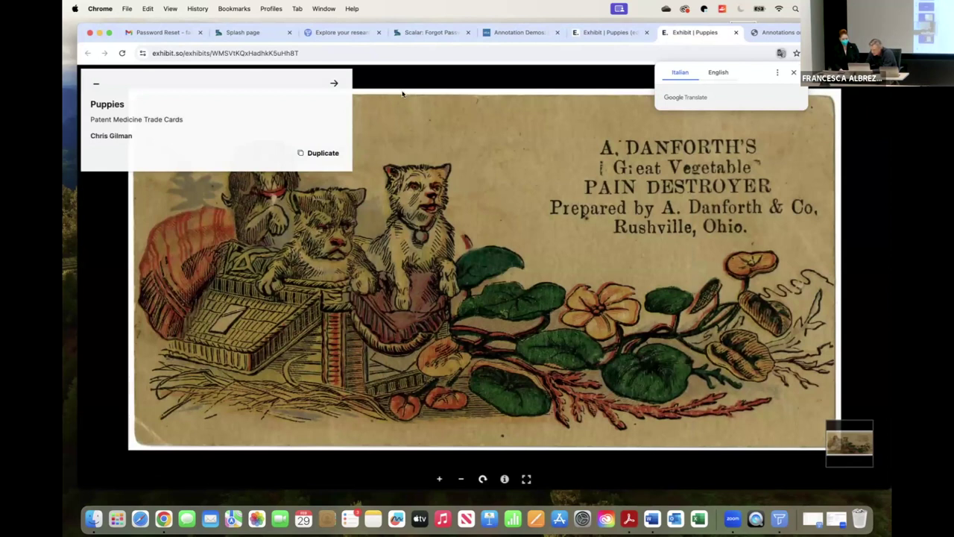
left_click(334, 85)
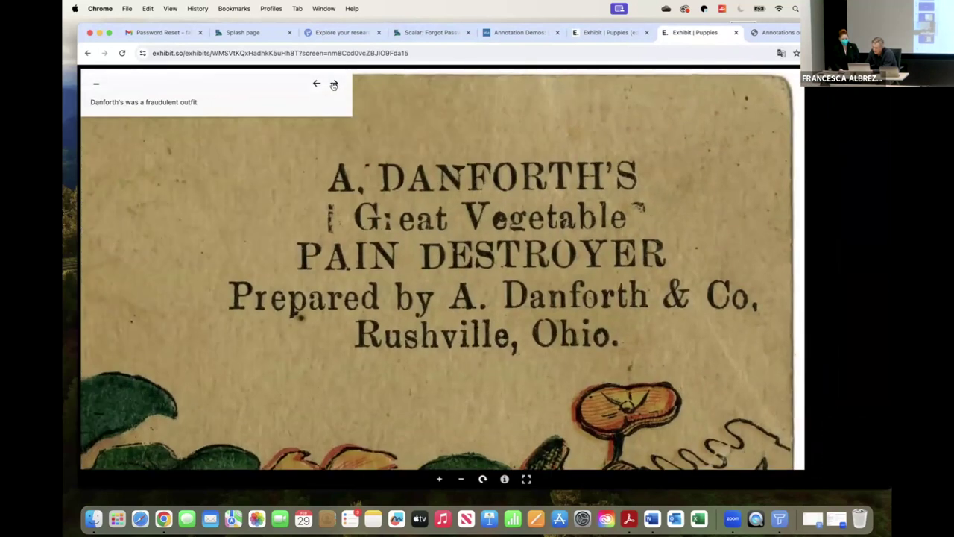
left_click(334, 85)
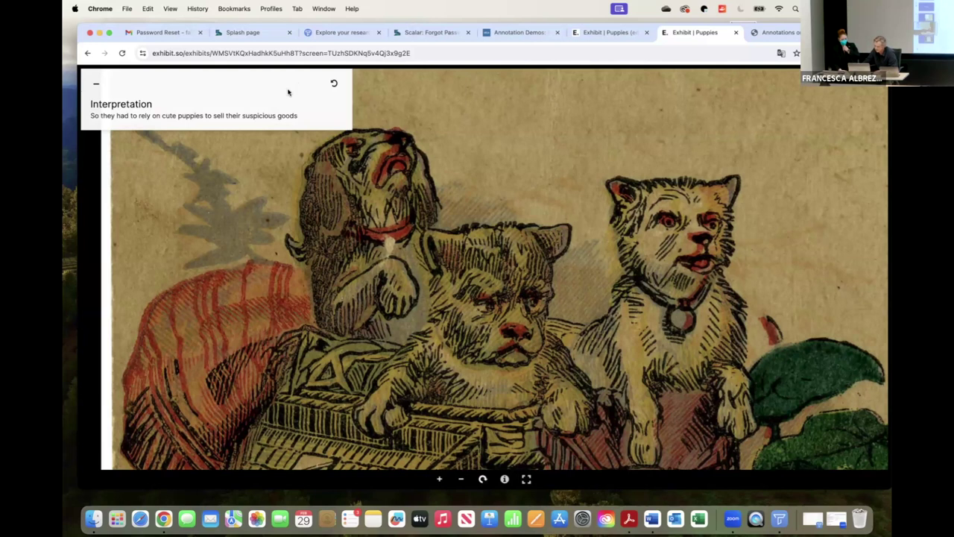
left_click(737, 33)
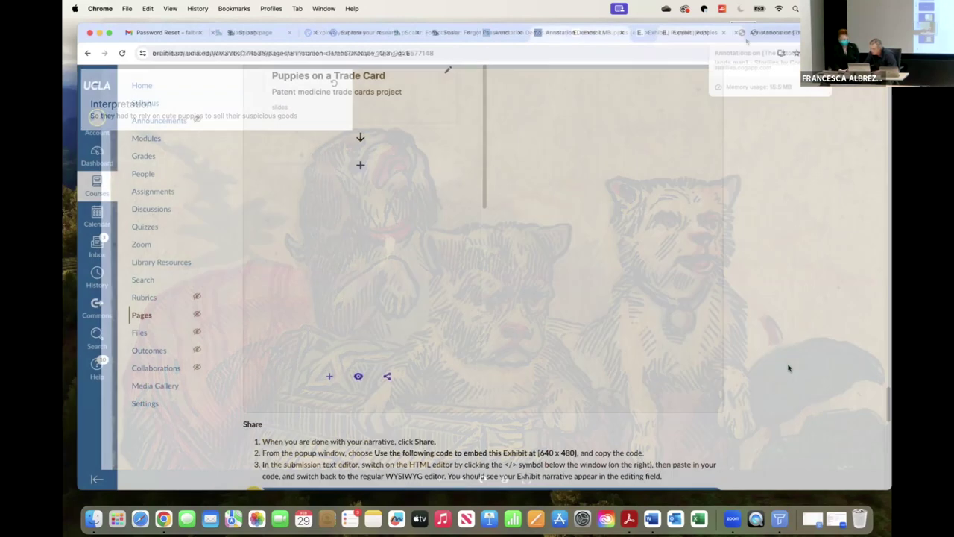
Find the "Mirador 2 with Annotations" viewer on the Annotation Demos course page.
scroll(793, 383, "down", 1)
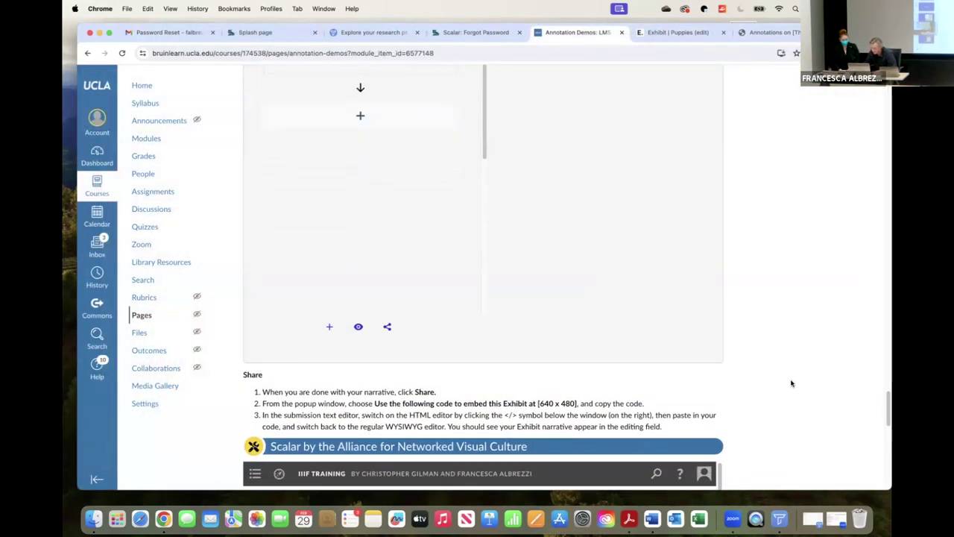
scroll(793, 383, "down", 1)
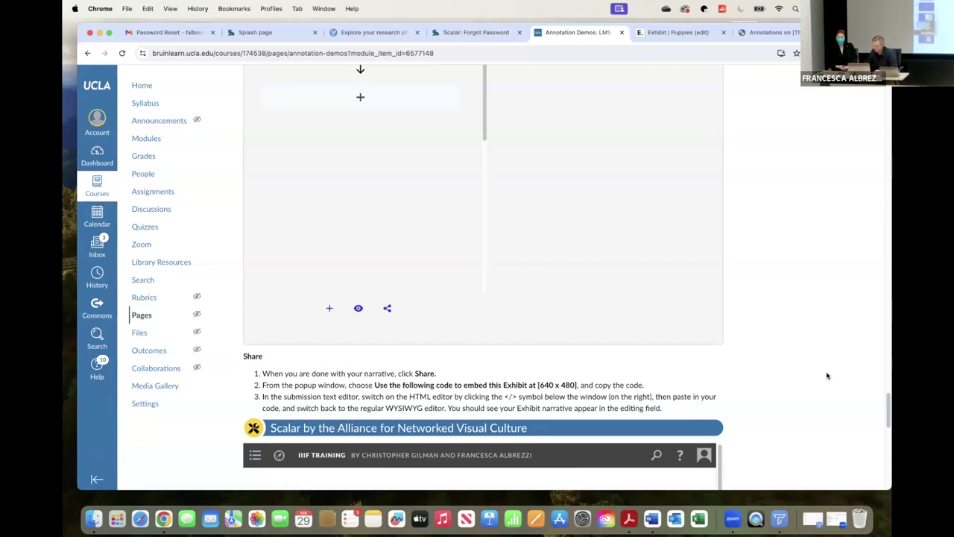
scroll(785, 418, "up", 5)
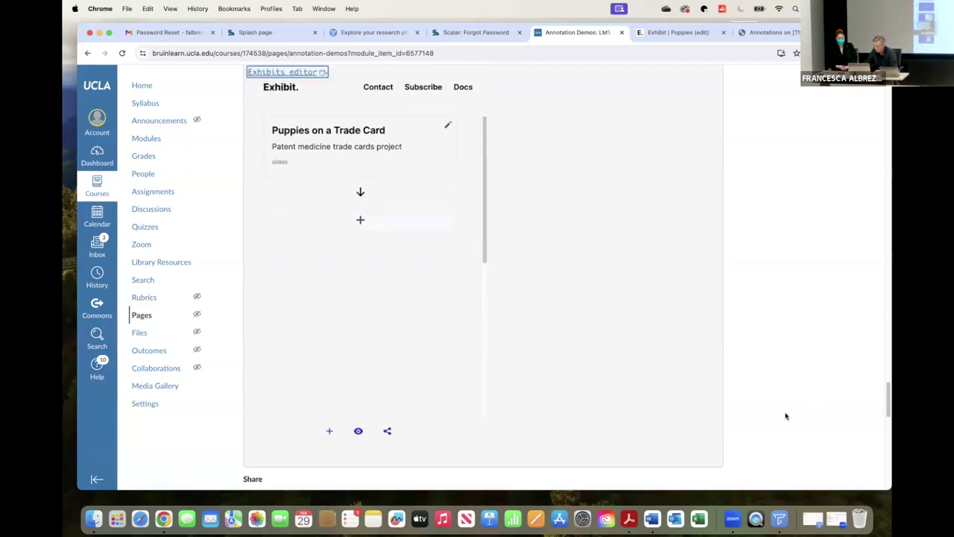
scroll(786, 423, "up", 15)
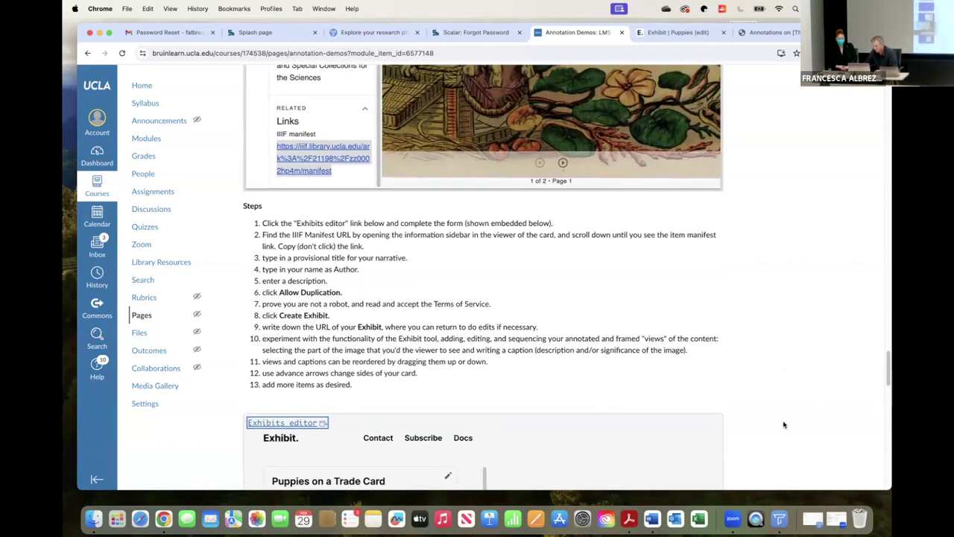
scroll(782, 426, "up", 12)
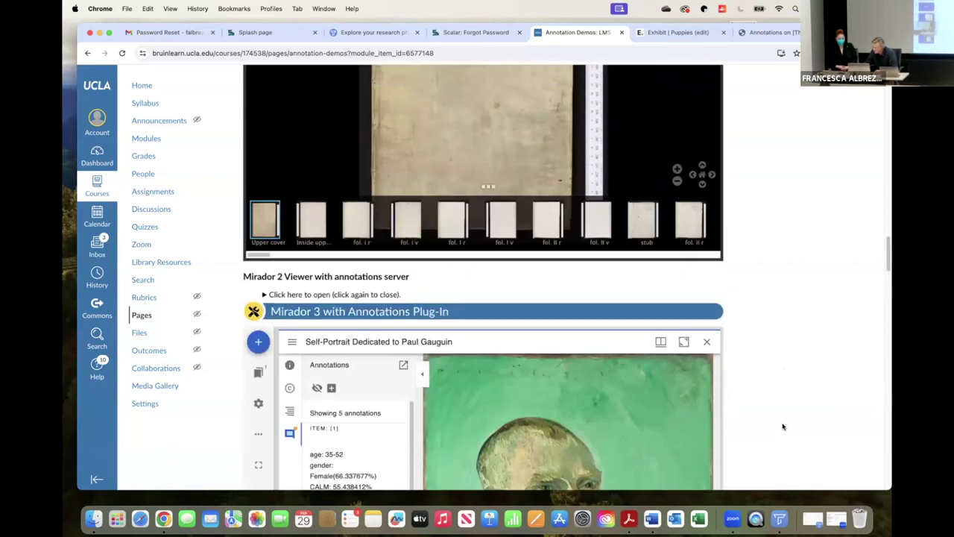
scroll(782, 427, "down", 1)
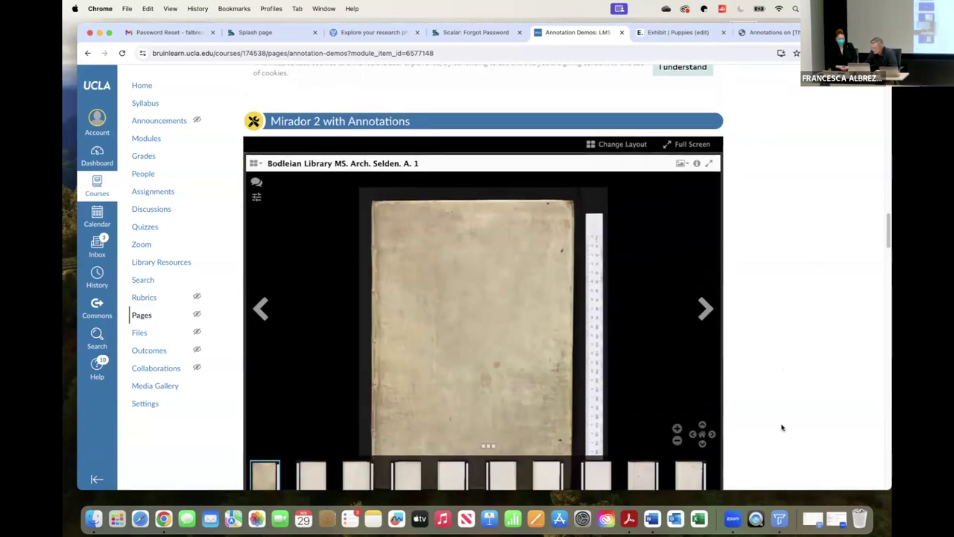
scroll(790, 449, "down", 1)
scroll(791, 449, "down", 2)
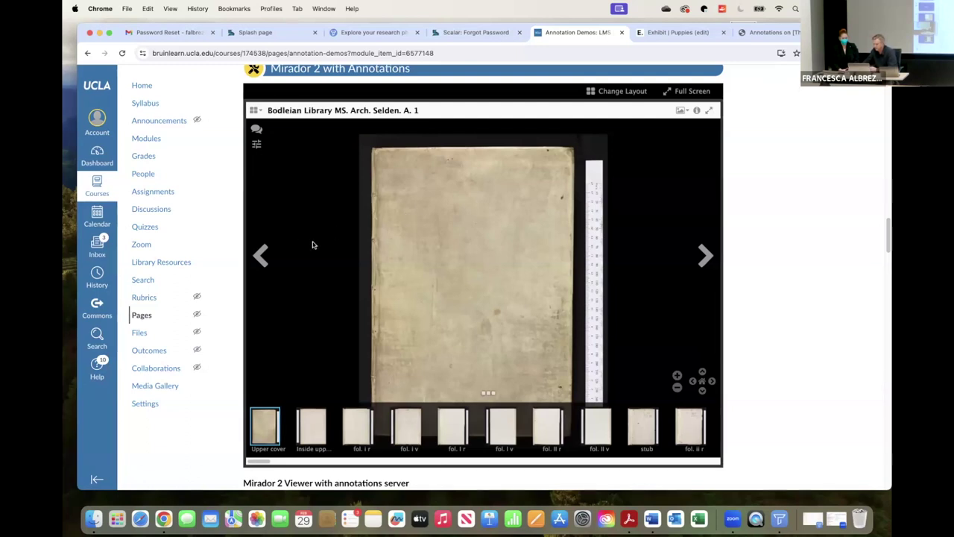
Page through the Bodleian Library MS. Arch. Selden. A. 1 manuscript from the upper cover to fol. 2r.
left_click(705, 255)
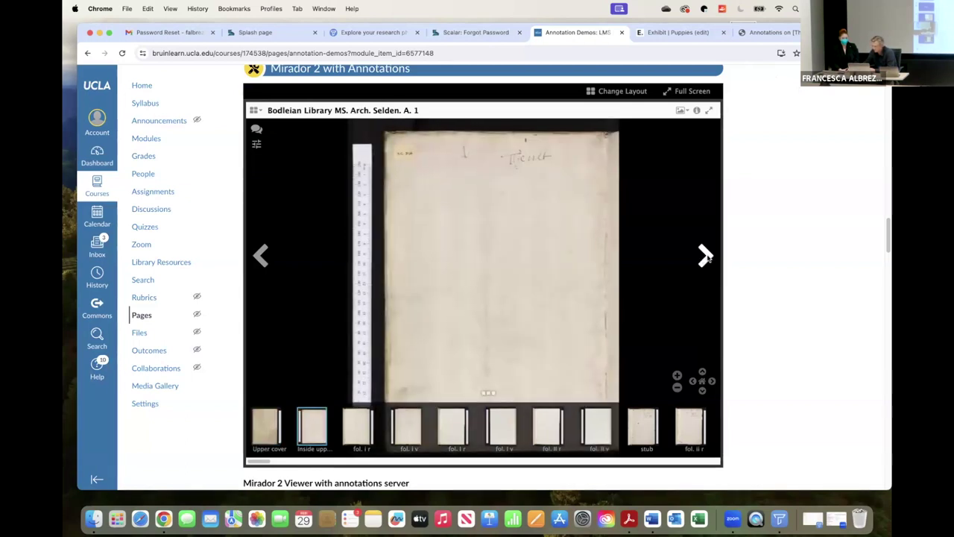
left_click(705, 255)
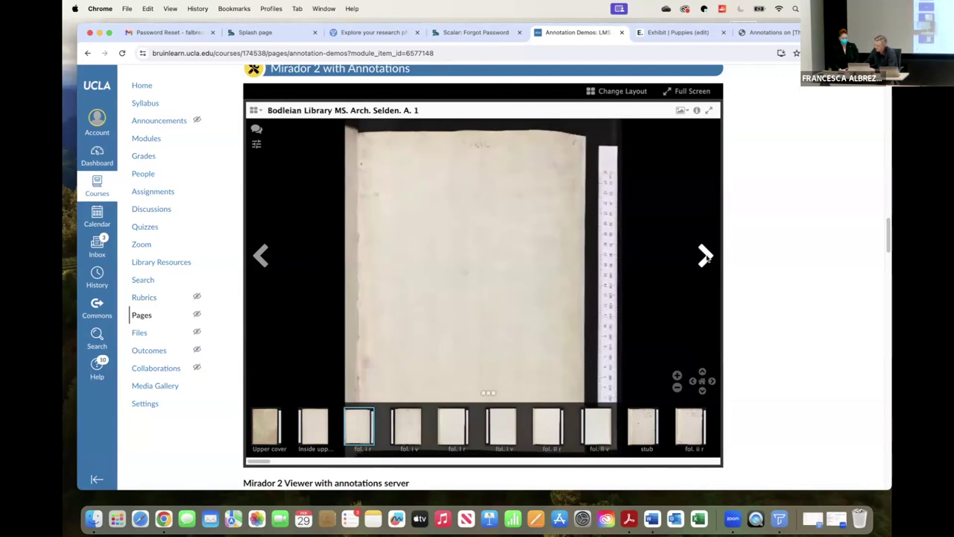
left_click(704, 256)
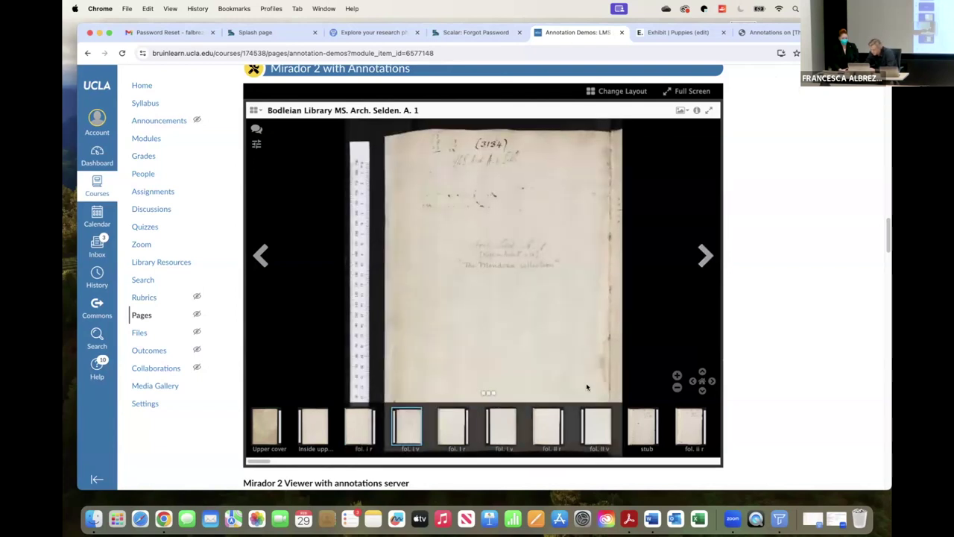
left_click_drag(680, 419, 634, 419)
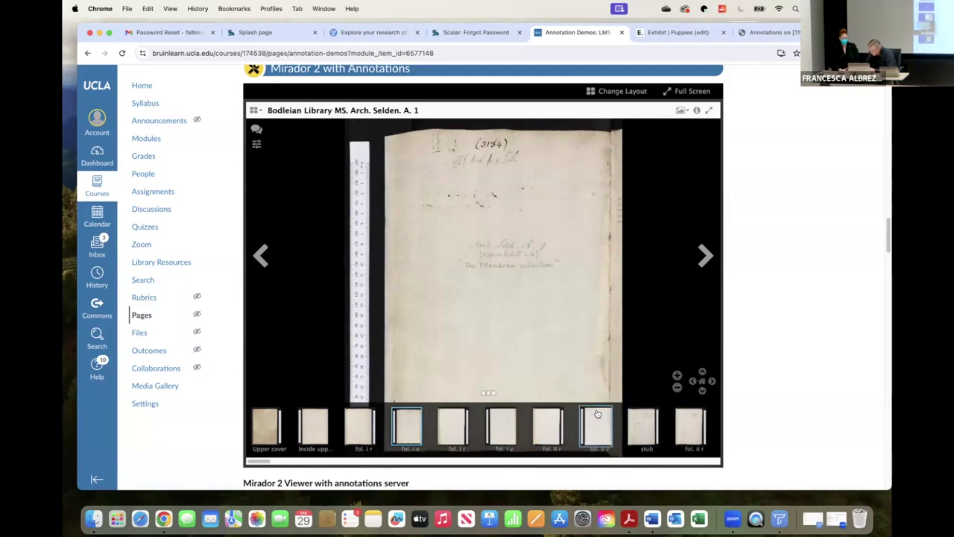
scroll(572, 417, "right", 5)
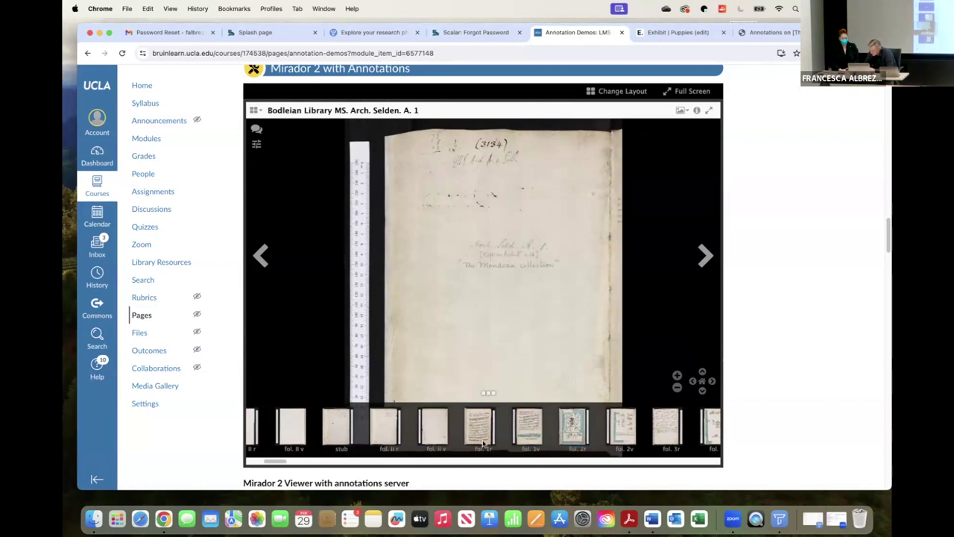
left_click(477, 416)
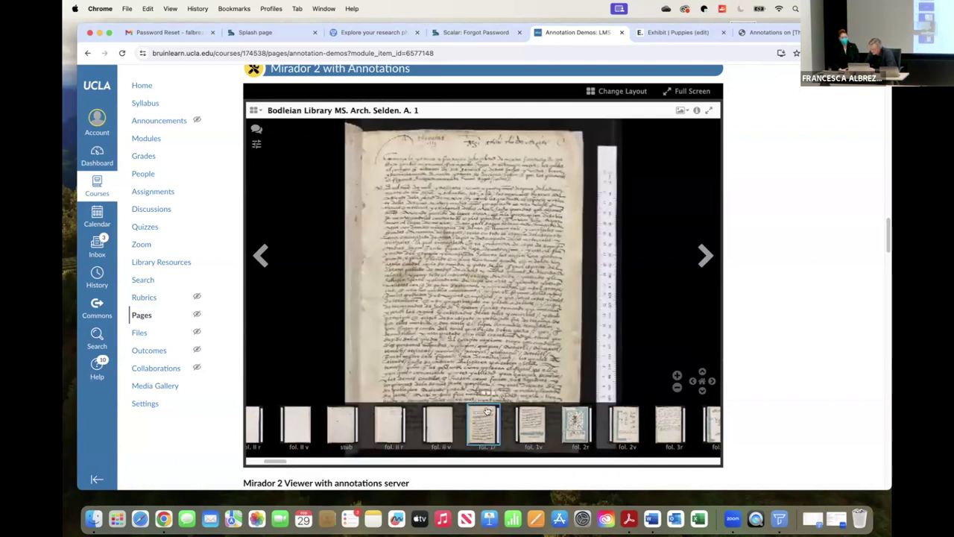
left_click(533, 415)
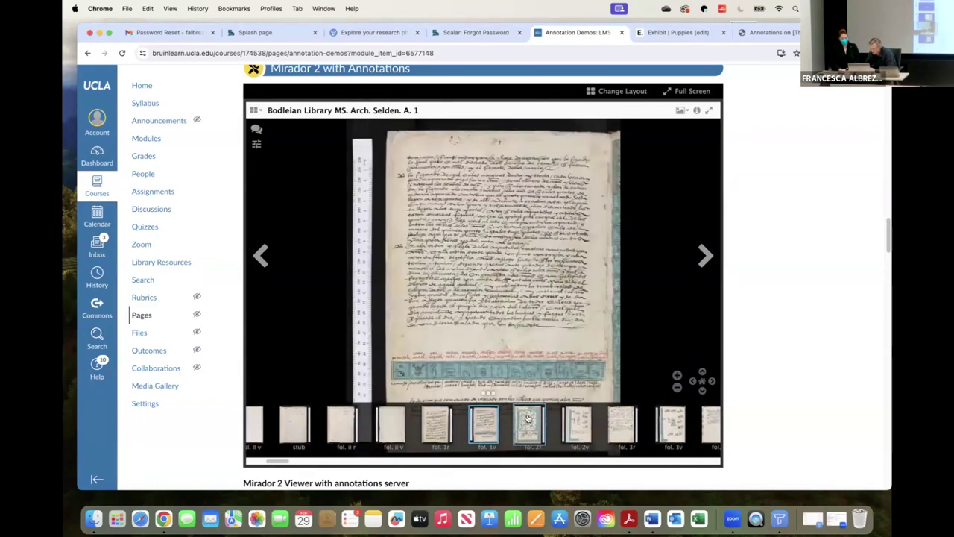
left_click(527, 421)
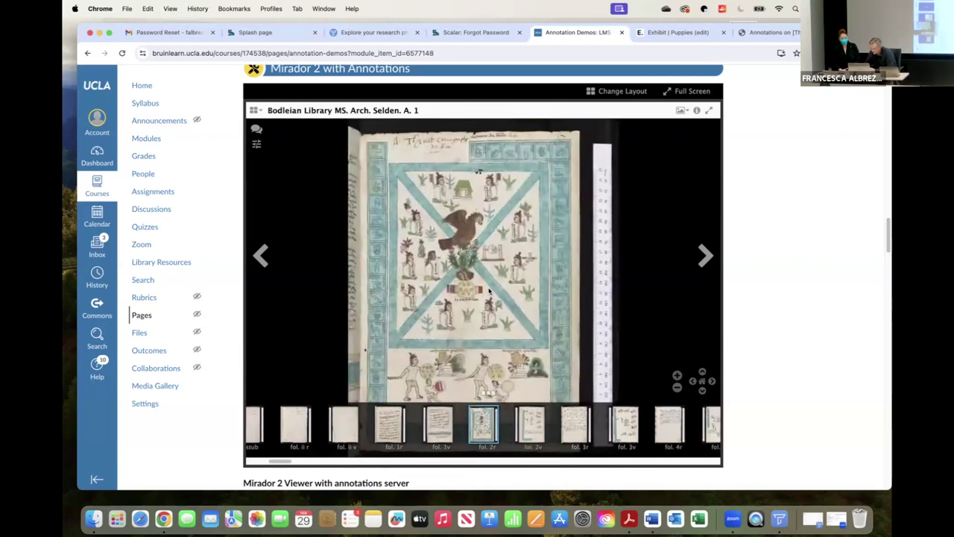
Examine the seated, name-labelled figures near the eagle and cactus on fol. 2r in close detail.
scroll(483, 286, "up", 5)
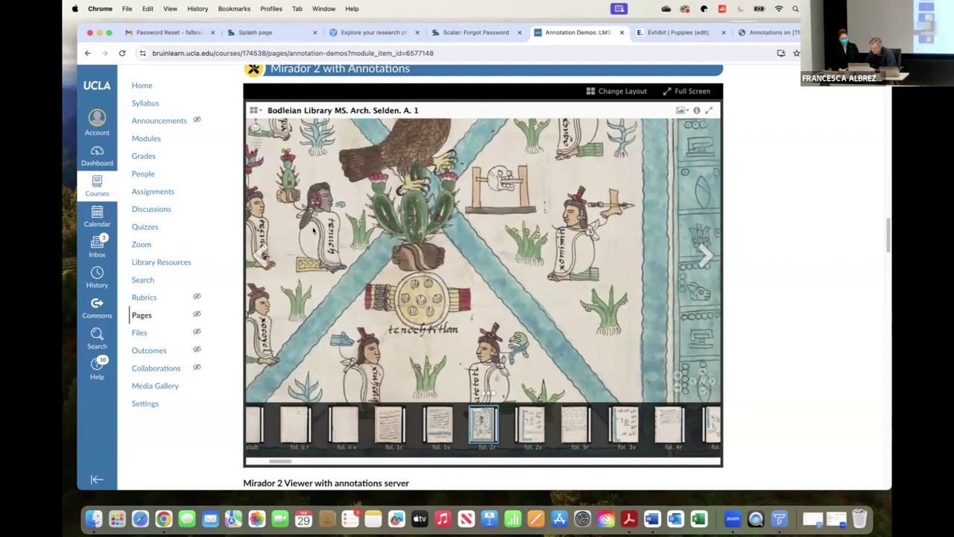
left_click_drag(484, 286, 515, 245)
scroll(515, 246, "up", 4)
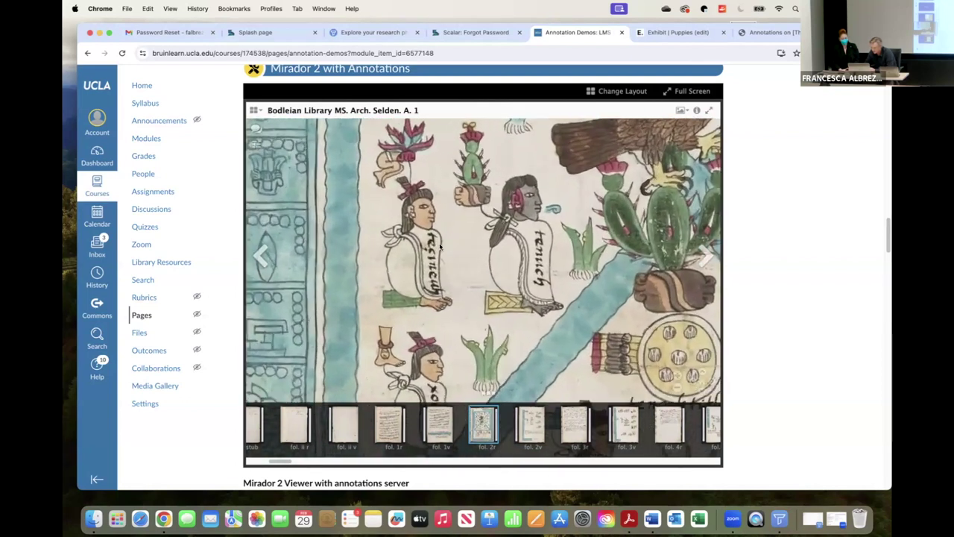
scroll(359, 216, "up", 4)
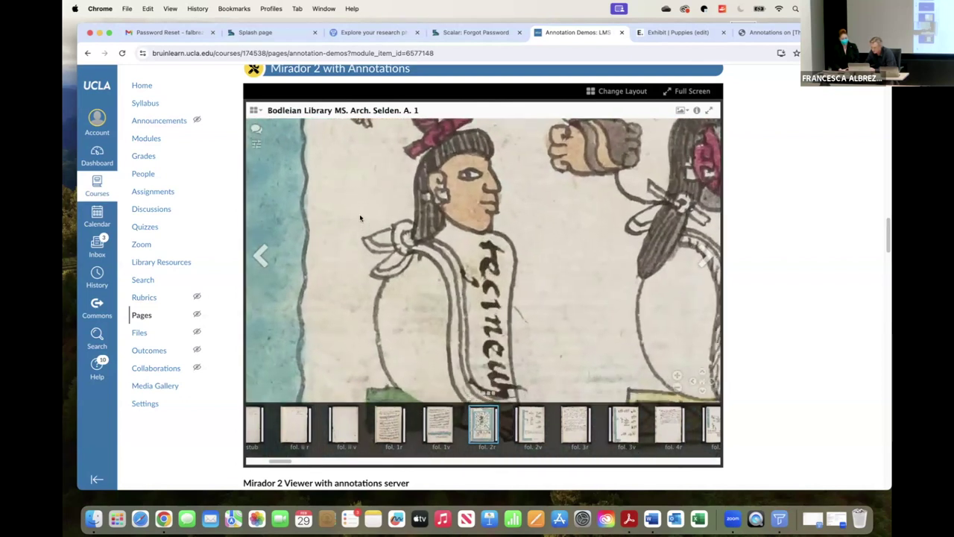
Open fol. 2v and examine the seated acamapich figure and the adjacent blue year column up close.
left_click(530, 424)
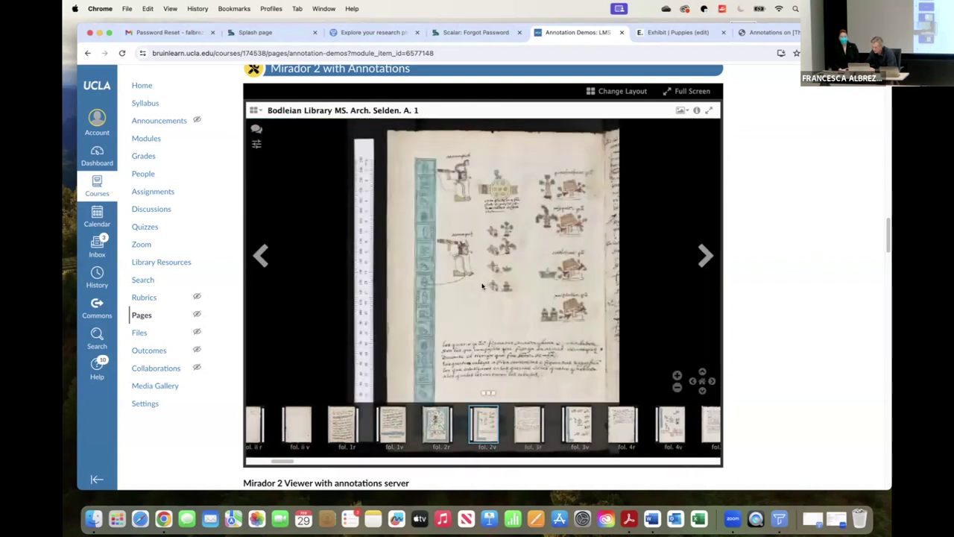
scroll(508, 284, "up", 4)
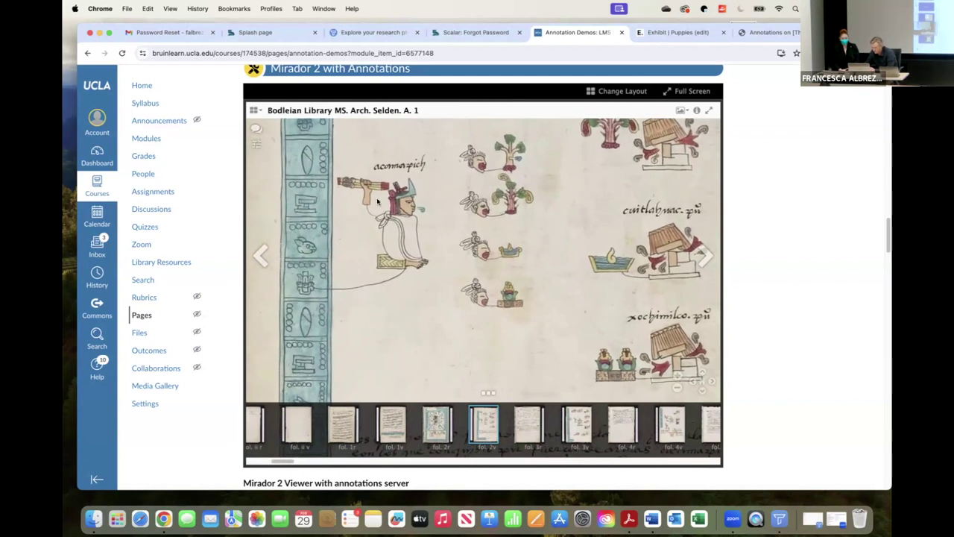
scroll(364, 195, "up", 3)
scroll(376, 224, "down", 3)
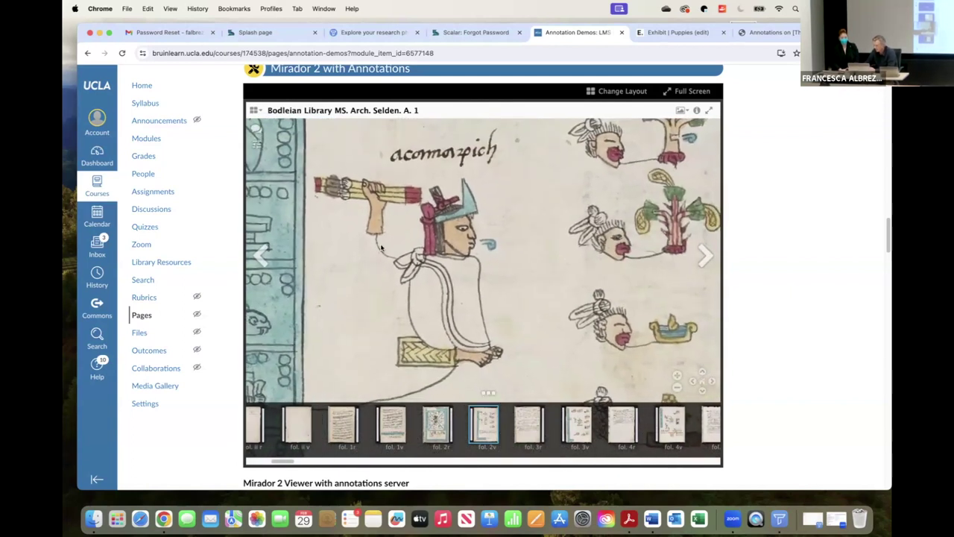
left_click_drag(366, 255, 469, 234)
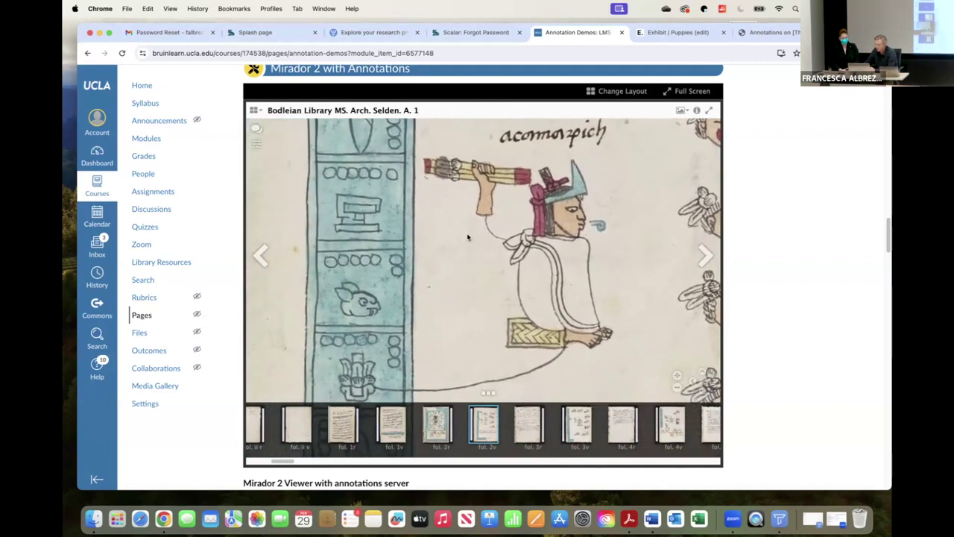
Pass fol. 3r to open fol. 3v, and frame the huiçilyhuitl figure with the round shield and handwritten text.
left_click(533, 421)
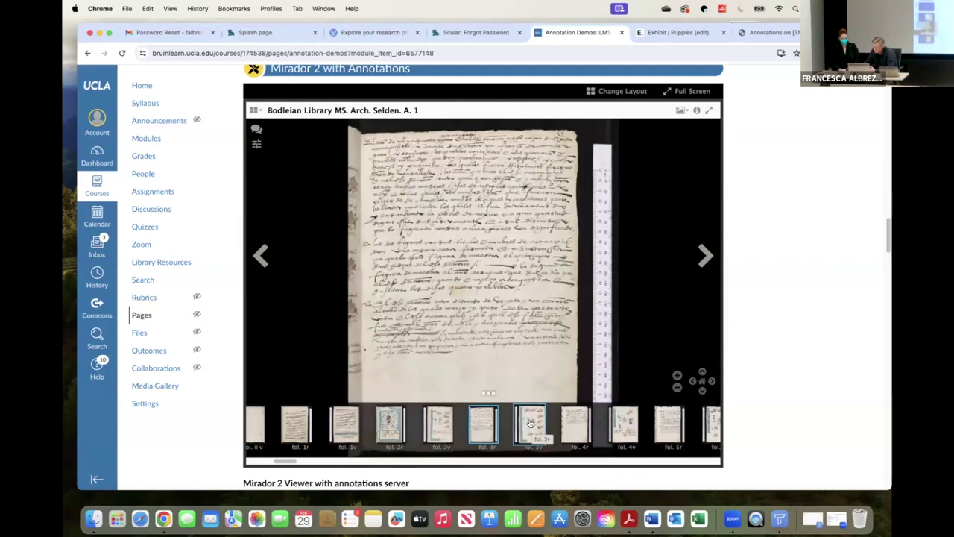
left_click(532, 424)
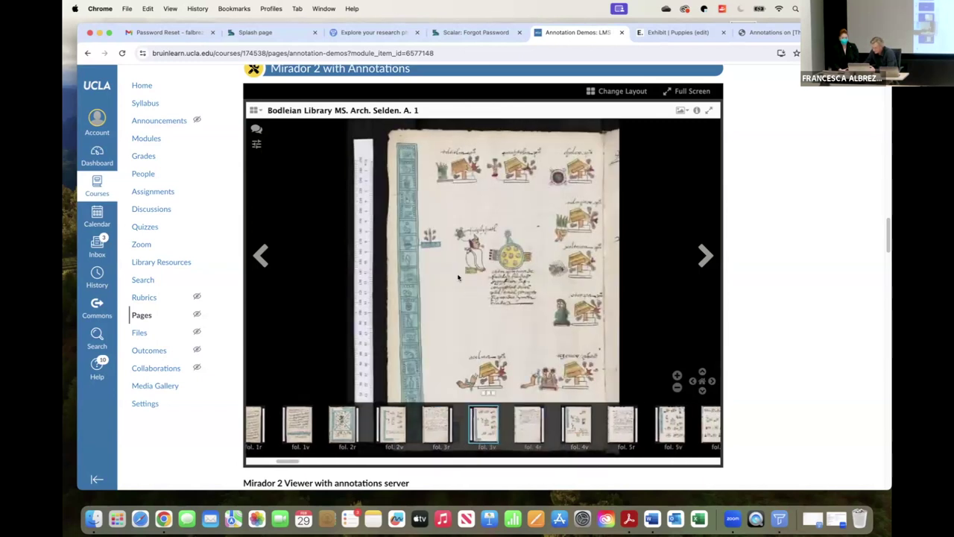
scroll(458, 277, "up", 6)
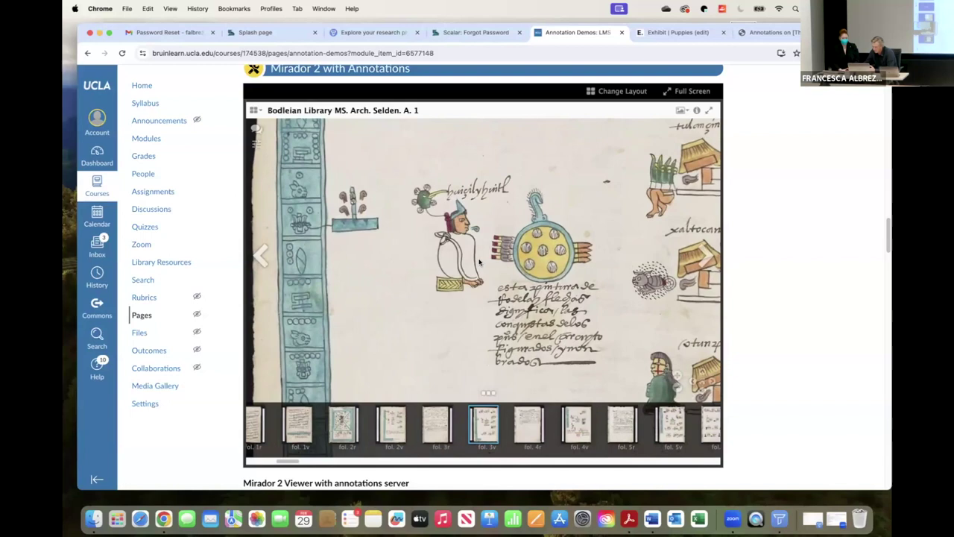
left_click_drag(479, 262, 386, 198)
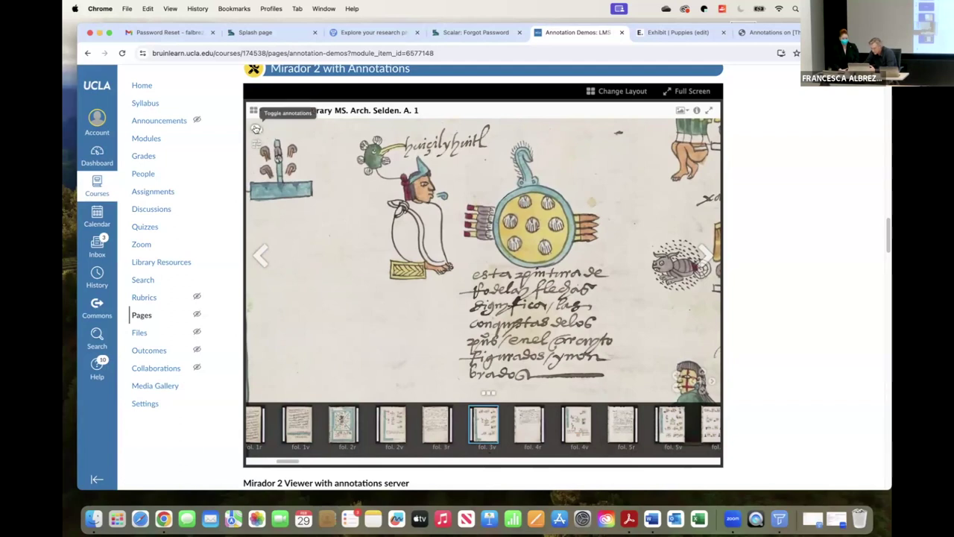
Turn on the annotation tools for fol. 3v and outline the huiçilyhuitl figure, round shield and handwritten text with a rectangle annotation.
left_click(255, 129)
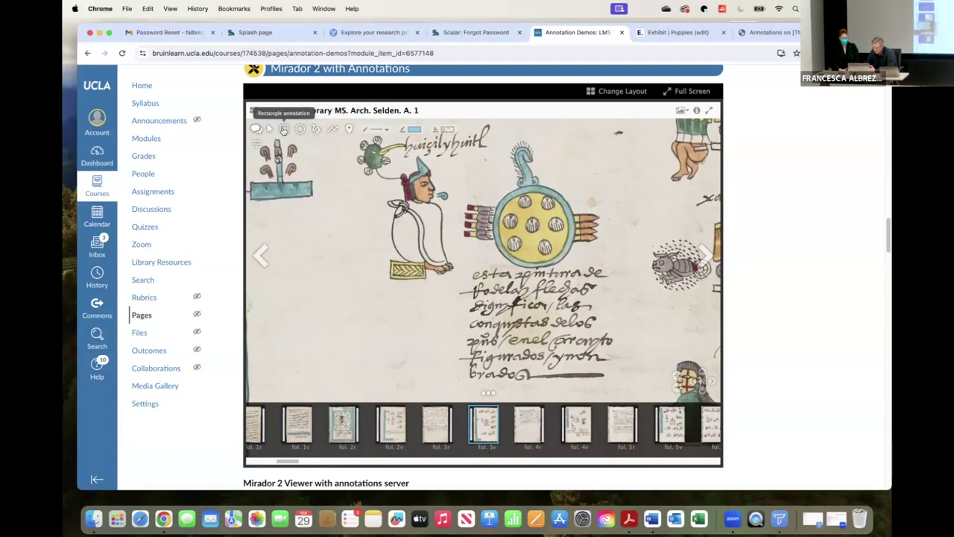
left_click(377, 130)
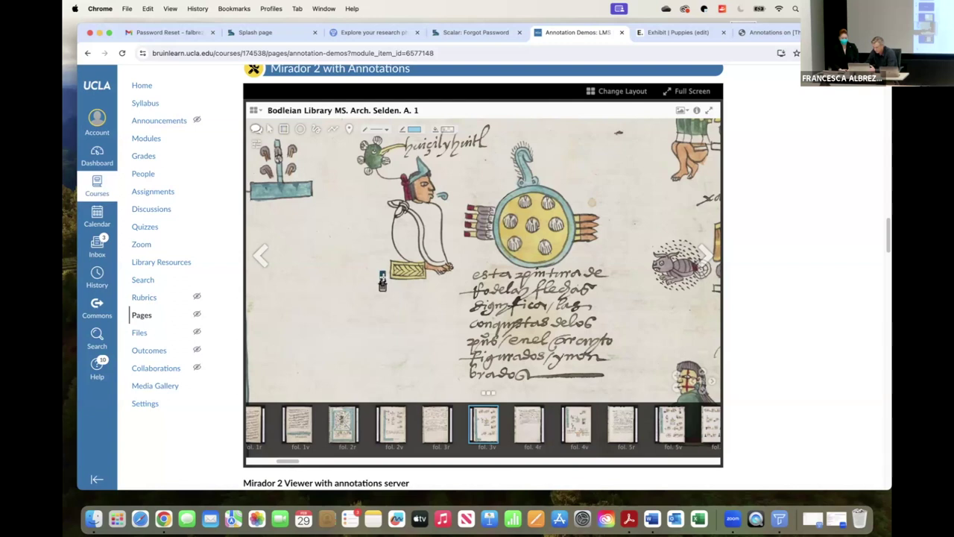
mouse_move(382, 274)
left_mouse_down()
mouse_move(403, 311)
mouse_move(477, 372)
mouse_move(555, 398)
mouse_move(630, 394)
left_mouse_up()
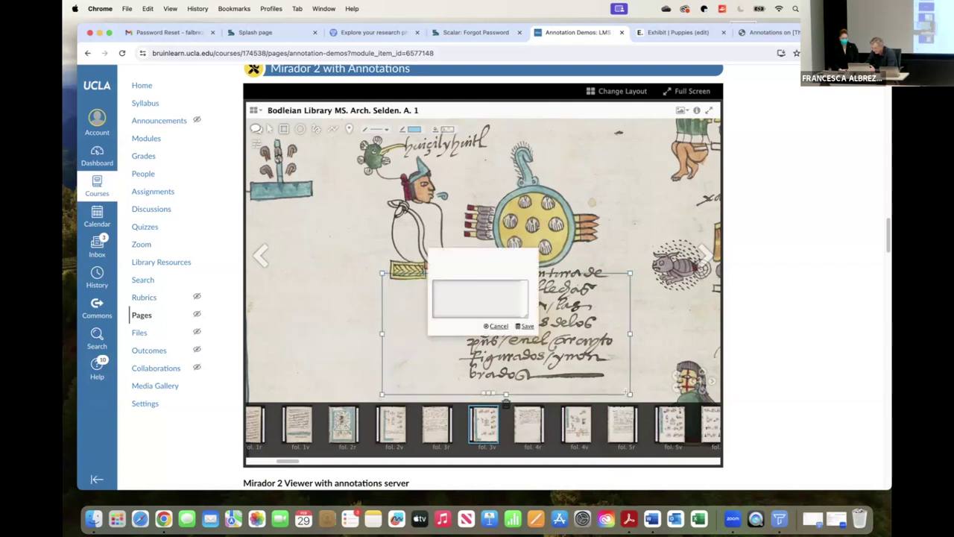
mouse_move(383, 274)
left_mouse_down()
mouse_move(305, 129)
mouse_move(361, 126)
left_mouse_up()
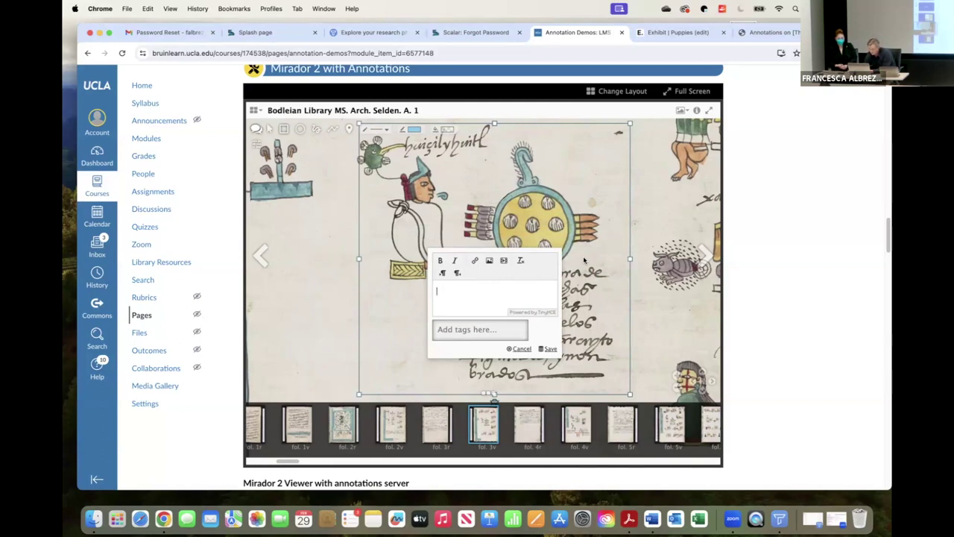
Write "Pictographic language. The language of the Nahua involved image, text and relational graphics" as the rectangle's annotation and save it.
type("ctograph")
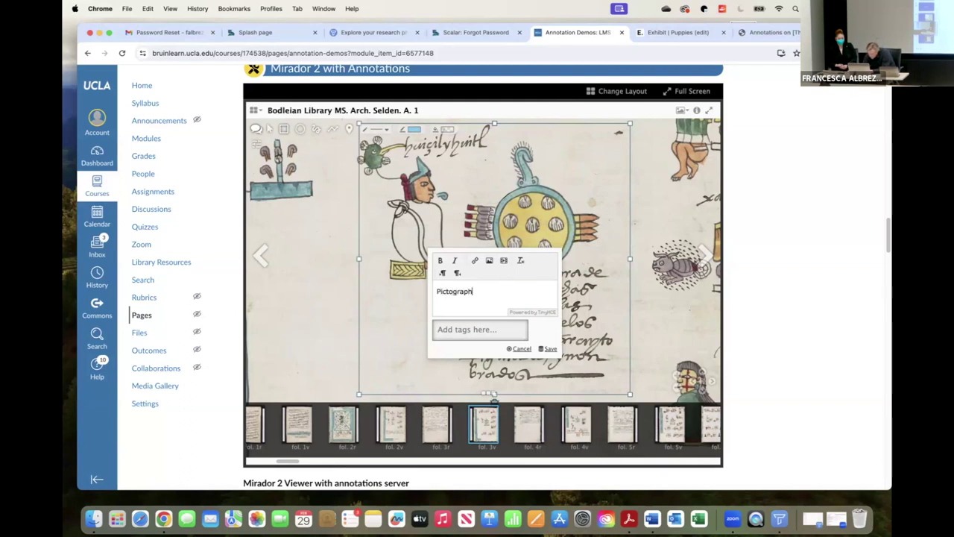
type("ic language")
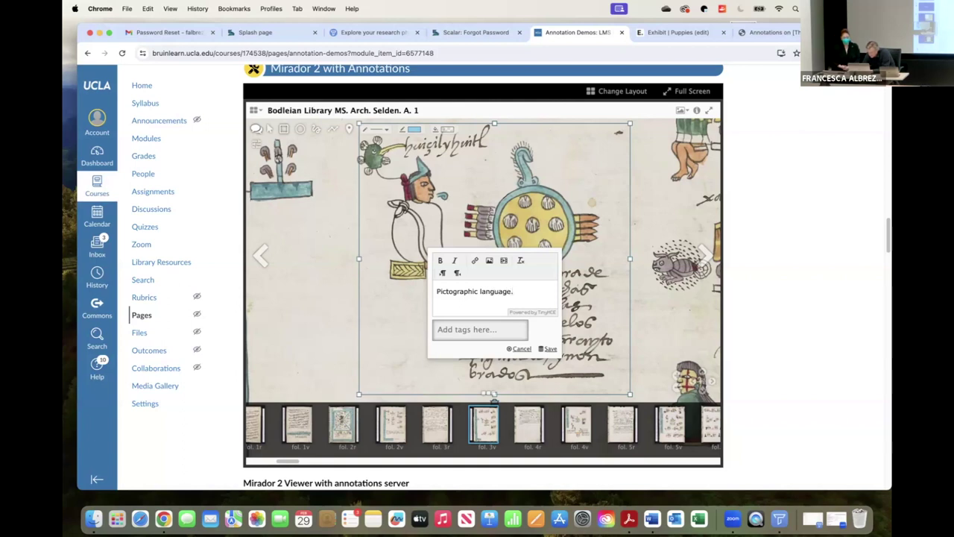
type(". THe")
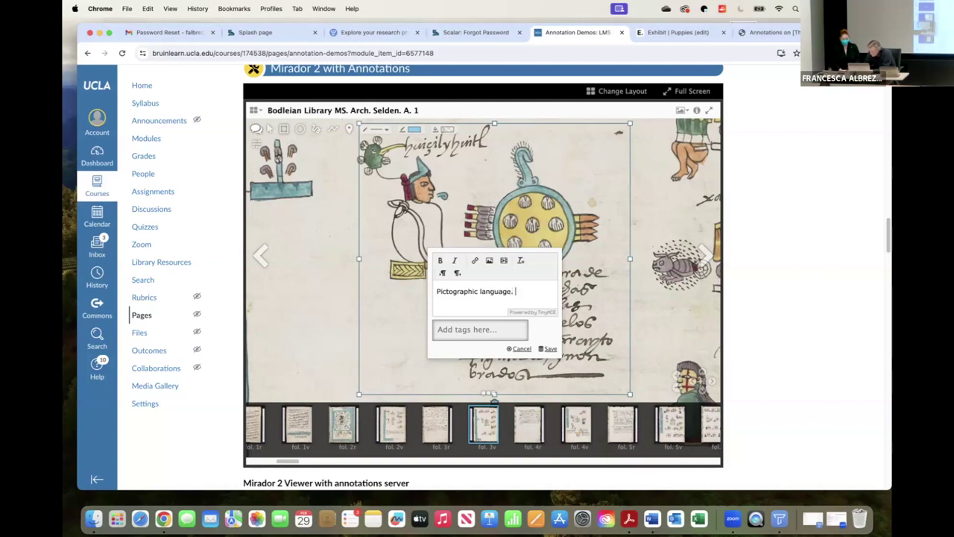
key("BackSpace")
key("BackSpace")
type("he language of the ")
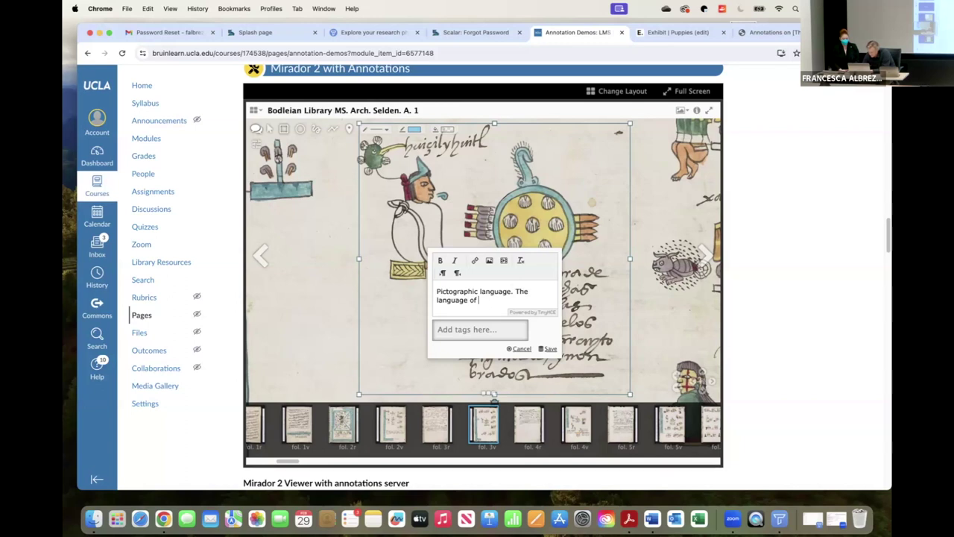
type("Nahua ")
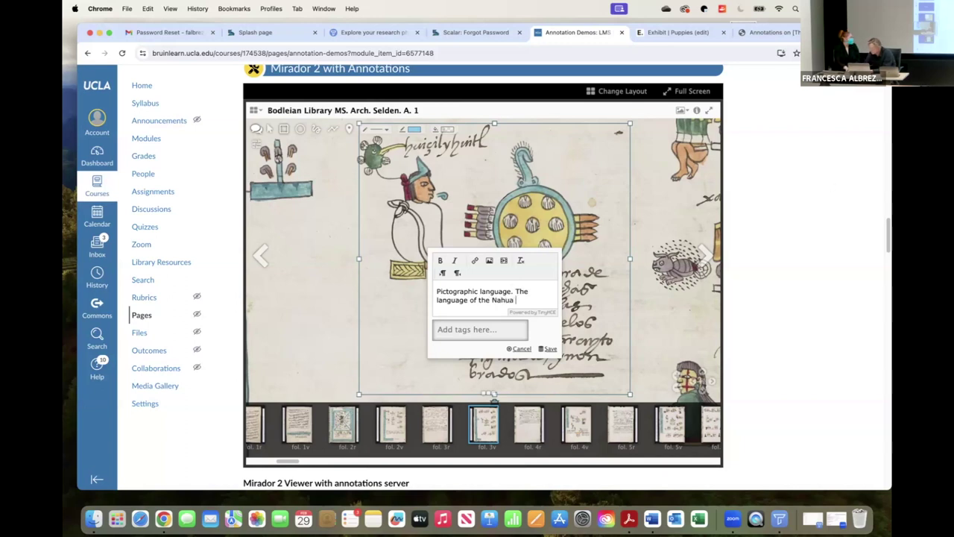
type("inv")
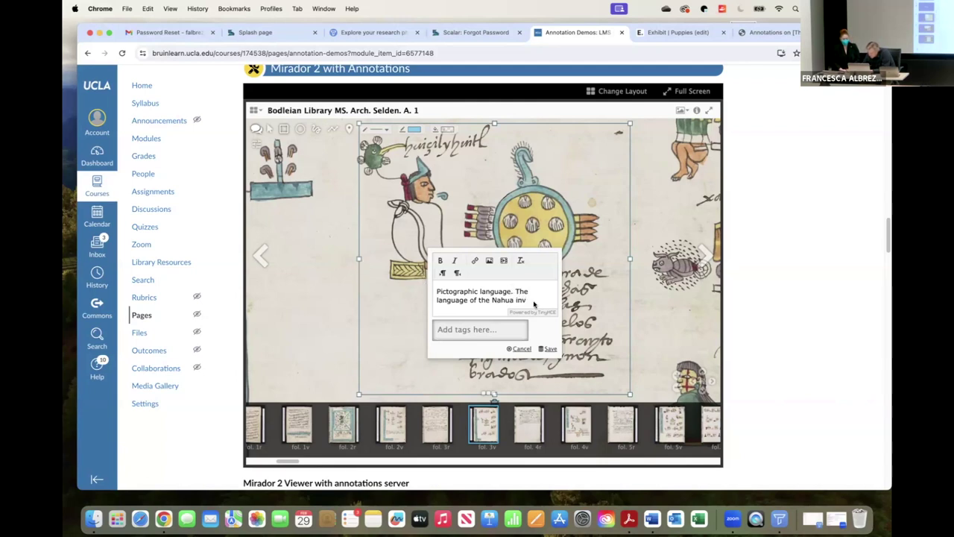
type("olved im")
type("age.")
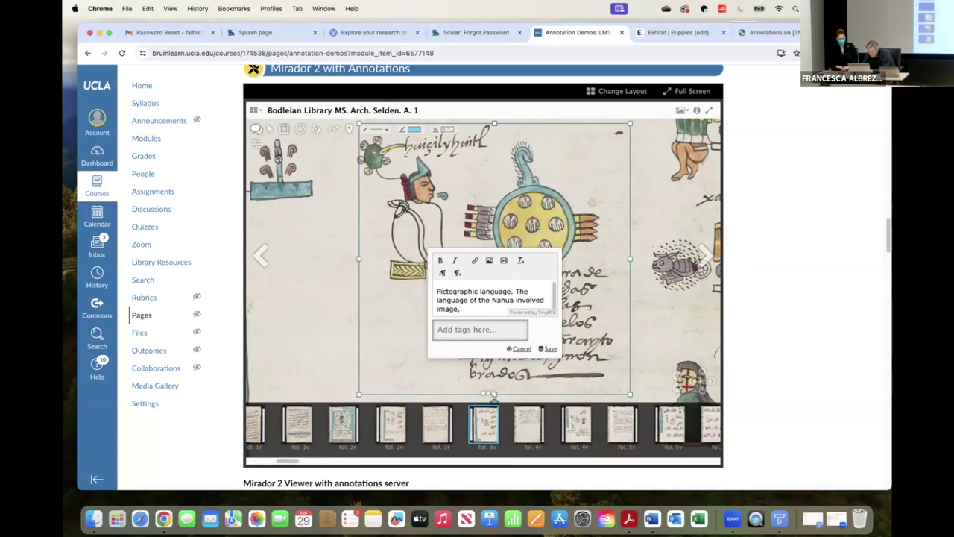
type(" text and relati")
type("graphics")
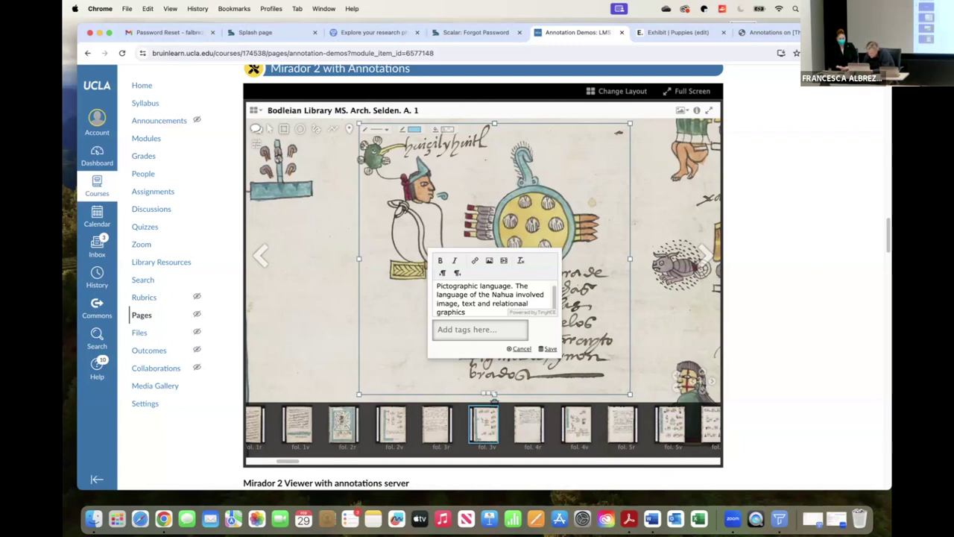
left_click(524, 304)
key("BackSpace")
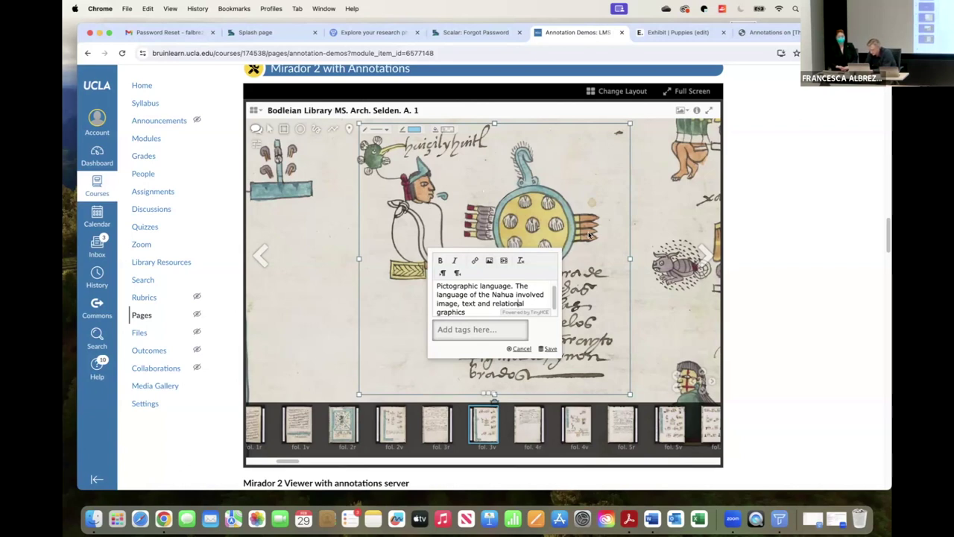
left_click(548, 348)
View the saved annotation on the whole of fol. 3v, and page back to fol. 2v.
mouse_move(555, 328)
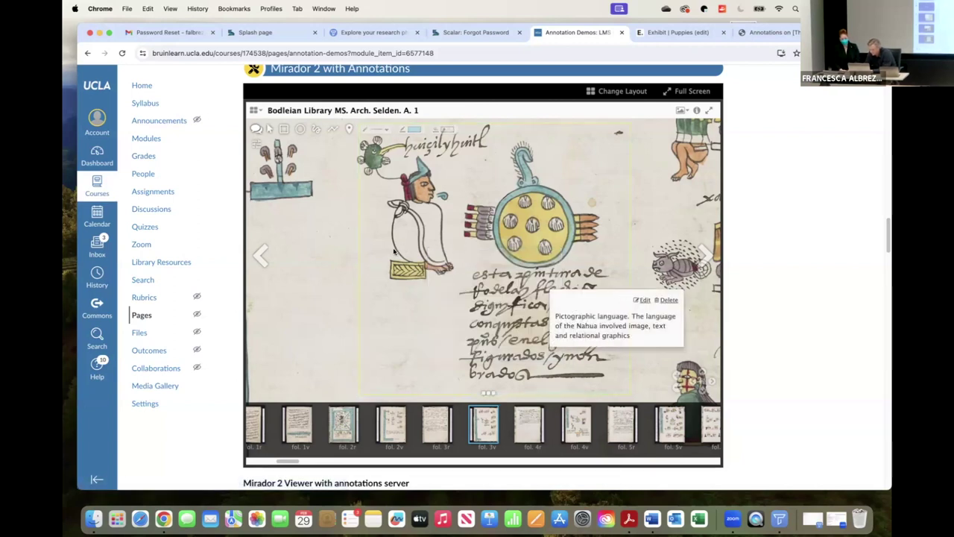
scroll(389, 249, "down", 5)
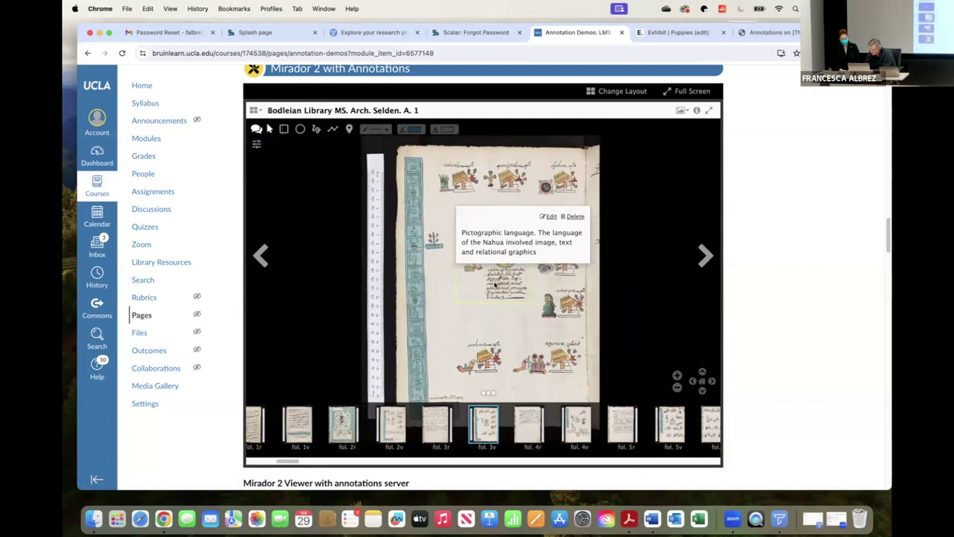
left_click(260, 256)
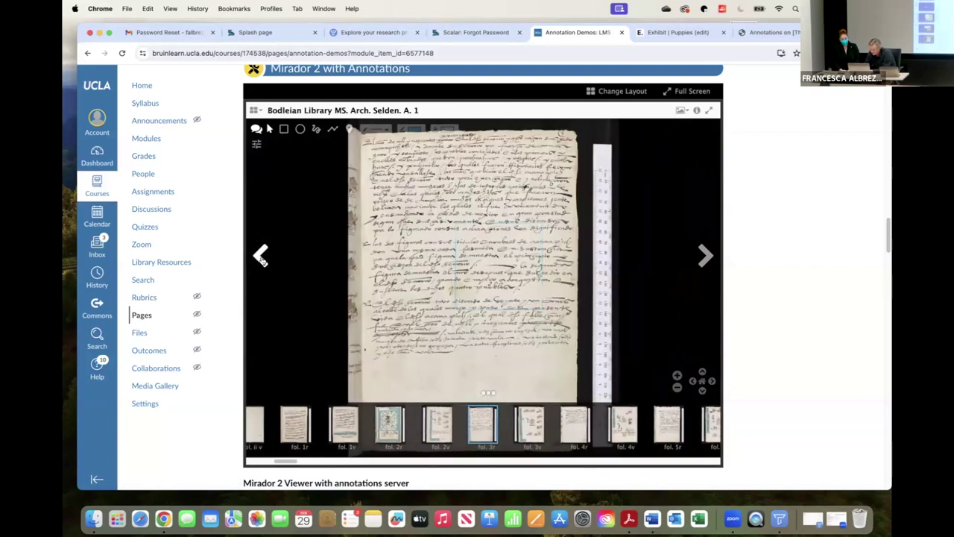
left_click(261, 255)
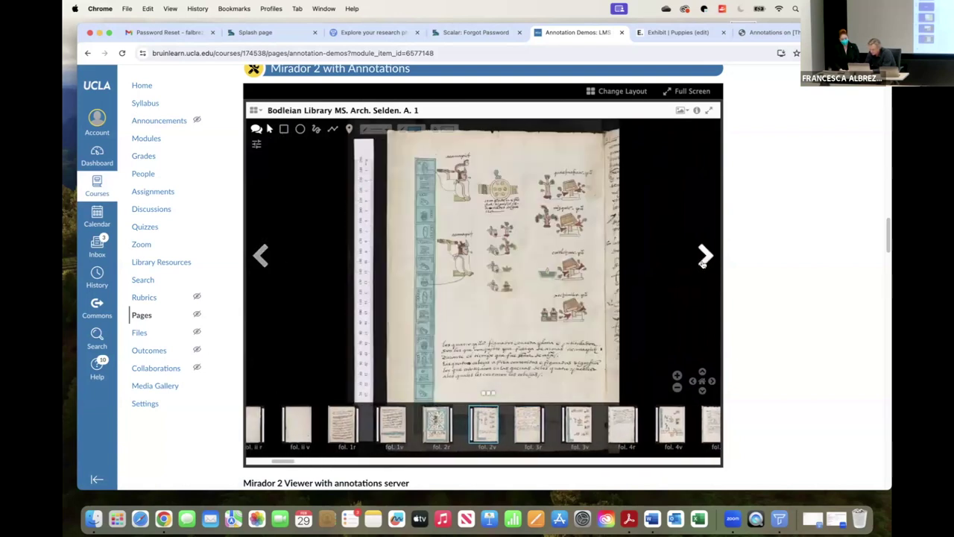
Browse the folios forward to fol. 6r and return to the annotated rectangle on fol. 3v.
left_click(705, 256)
left_click(583, 419)
left_click(533, 427)
left_click(532, 426)
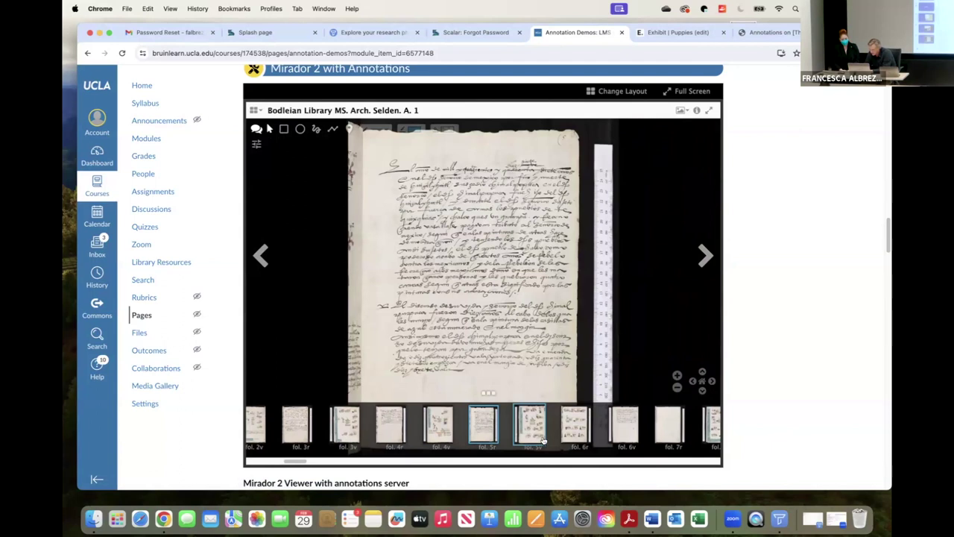
left_click(531, 426)
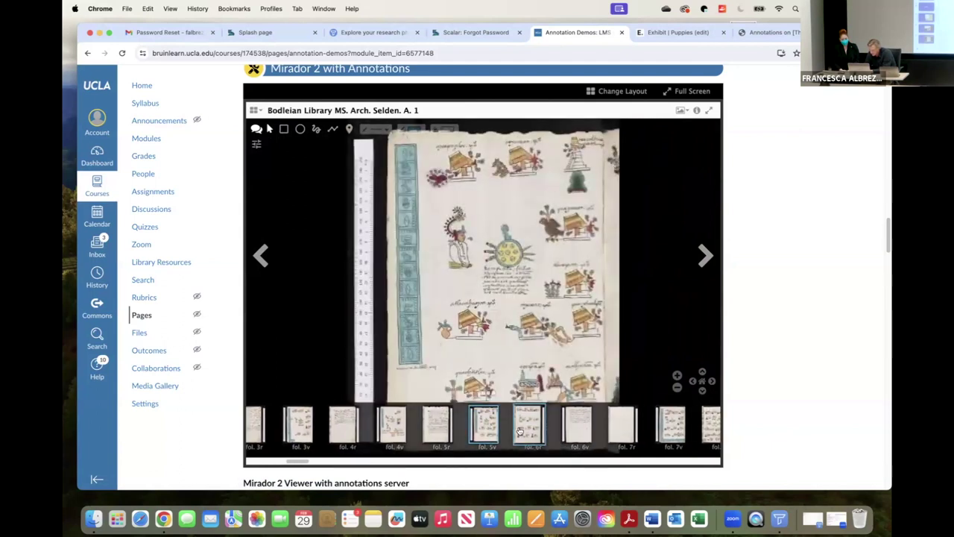
left_click(530, 426)
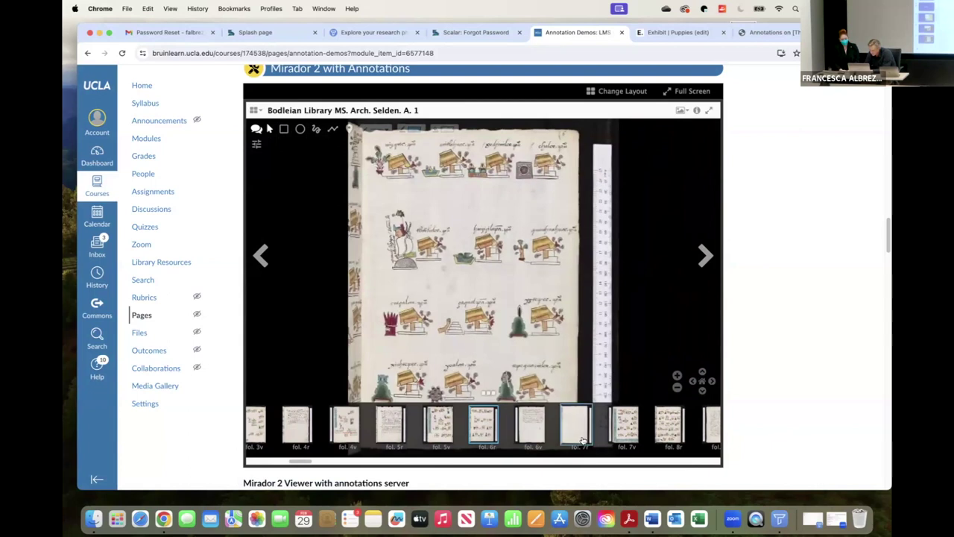
left_click(389, 431)
left_click(438, 430)
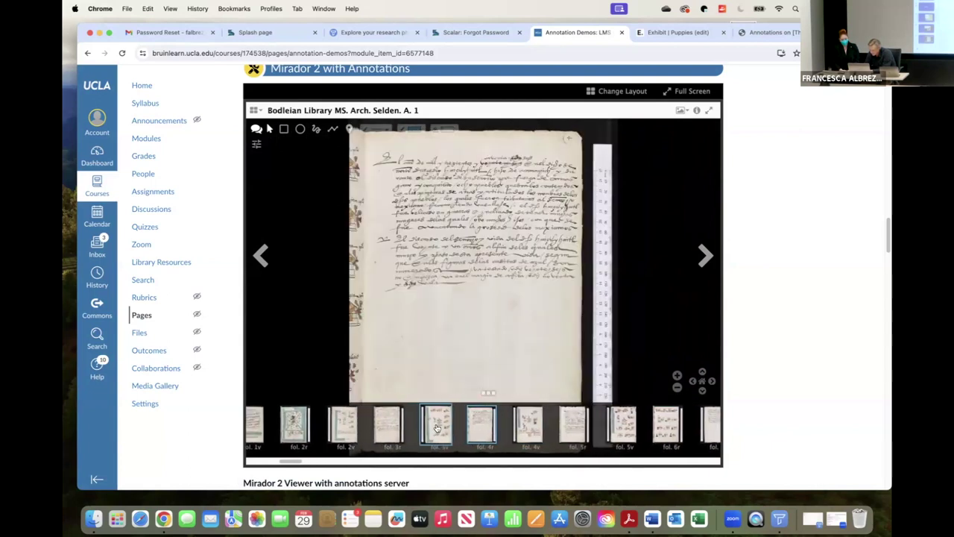
left_click(437, 426)
mouse_move(477, 270)
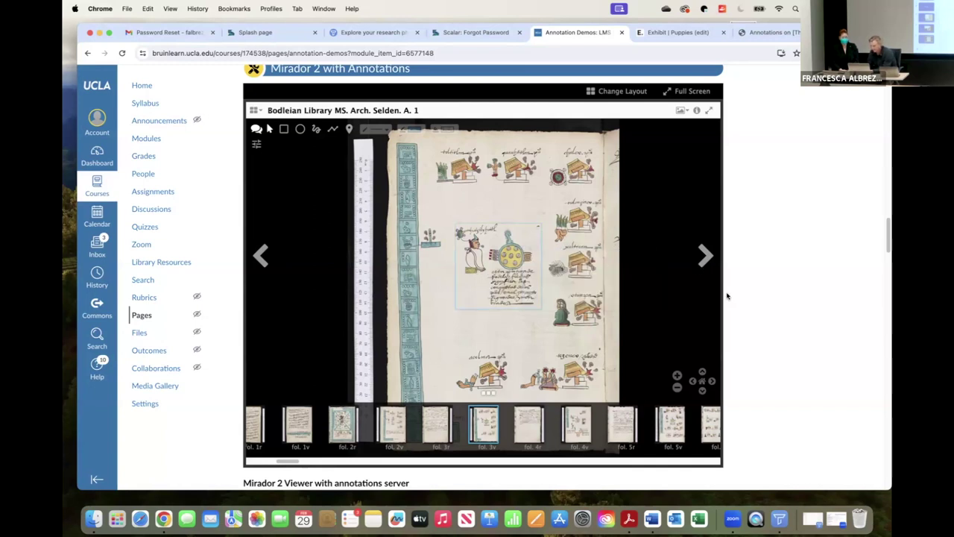
Expand the details under "Mirador 2 Viewer with annotations server" and read the source URLs and annotation steps.
scroll(747, 369, "down", 4)
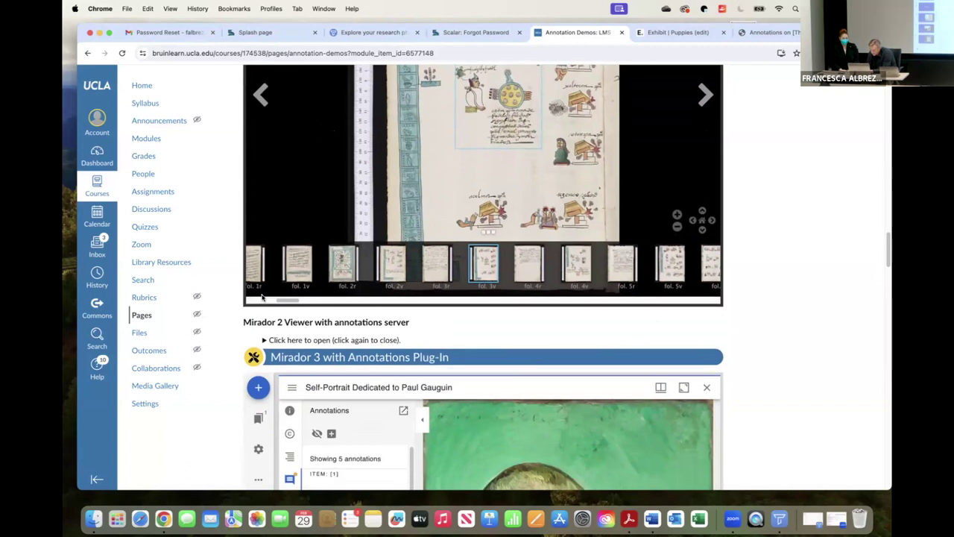
left_click(290, 340)
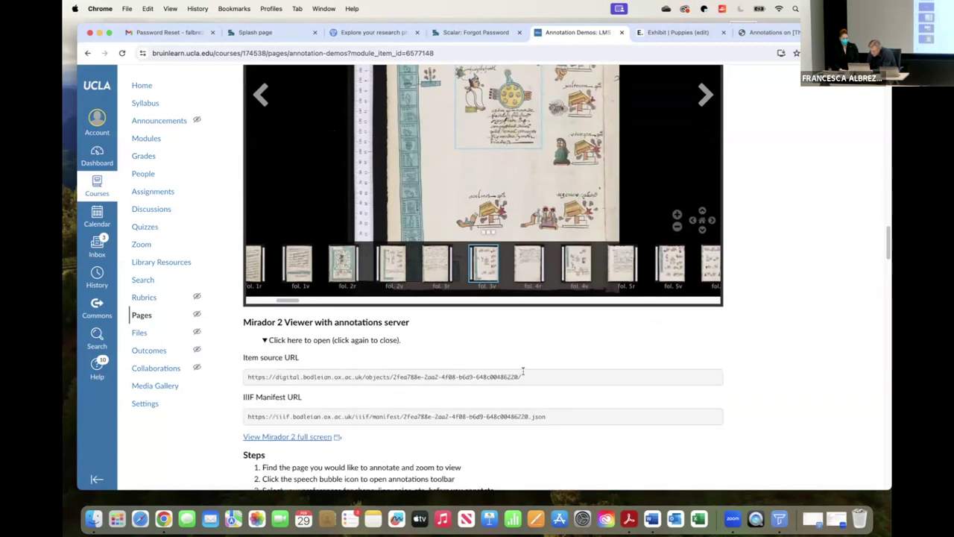
scroll(533, 391, "down", 1)
scroll(532, 390, "down", 1)
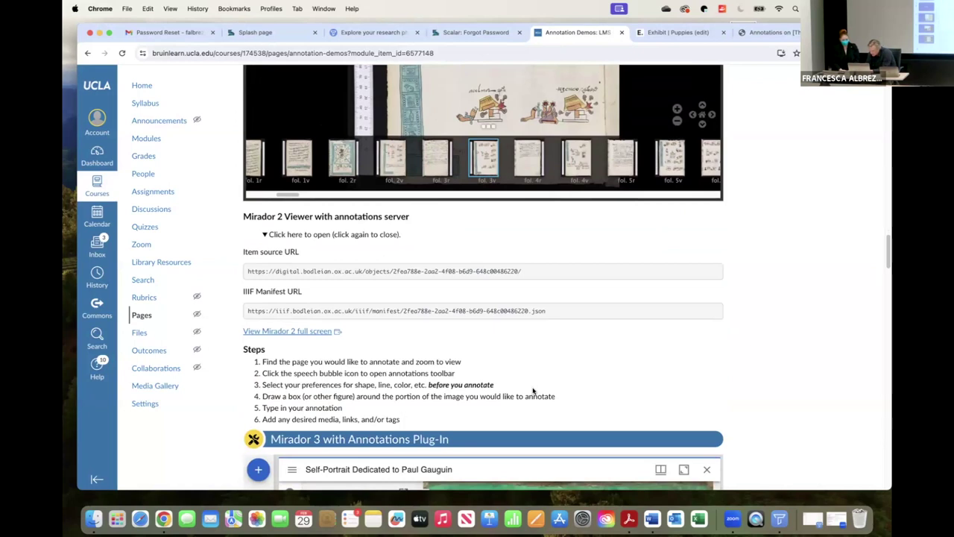
Open the full-screen Mirador 2 version of the manuscript and copy its web address.
left_click(312, 334)
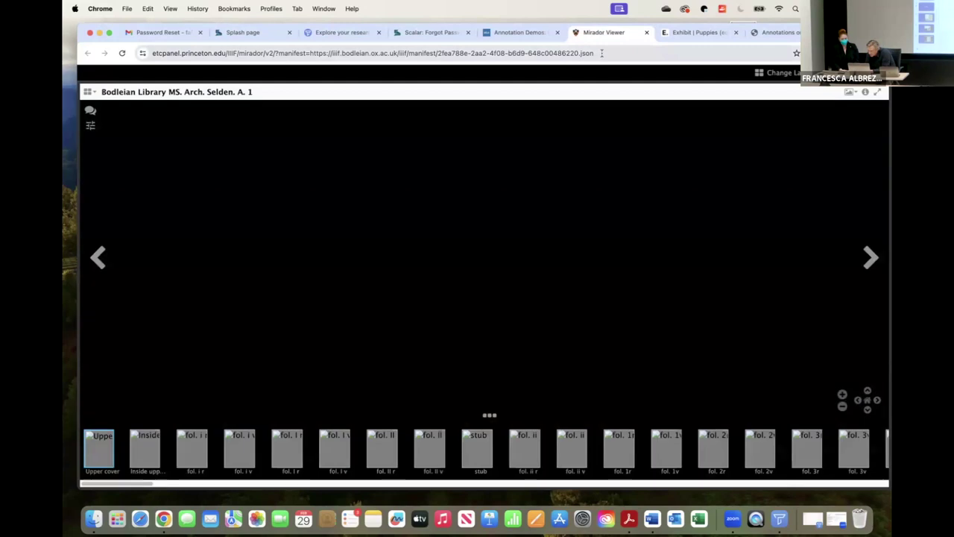
left_click(602, 53)
key("super+c")
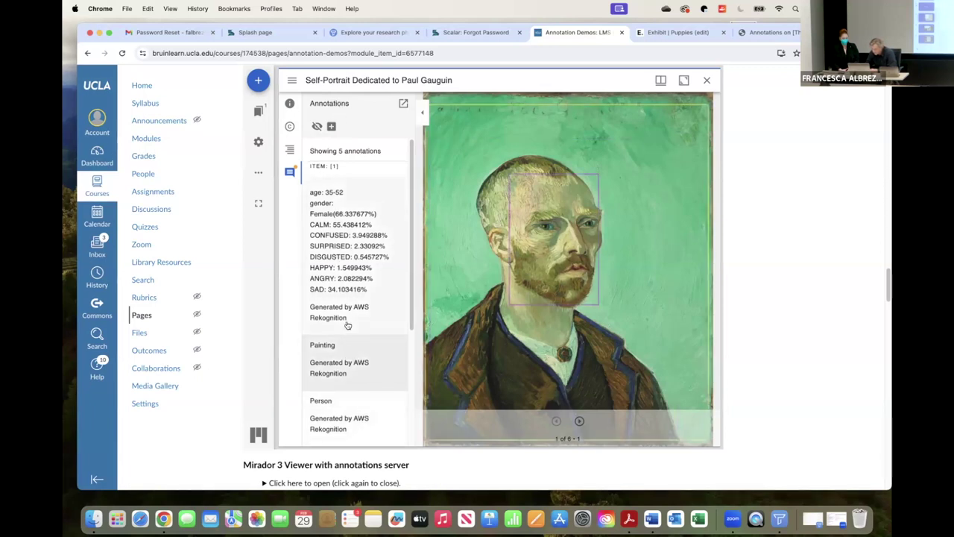
Read through the AWS Rekognition and Google Vision annotations on the Self-Portrait Dedicated to Paul Gauguin in the Mirador 3 viewer.
scroll(346, 325, "down", 3)
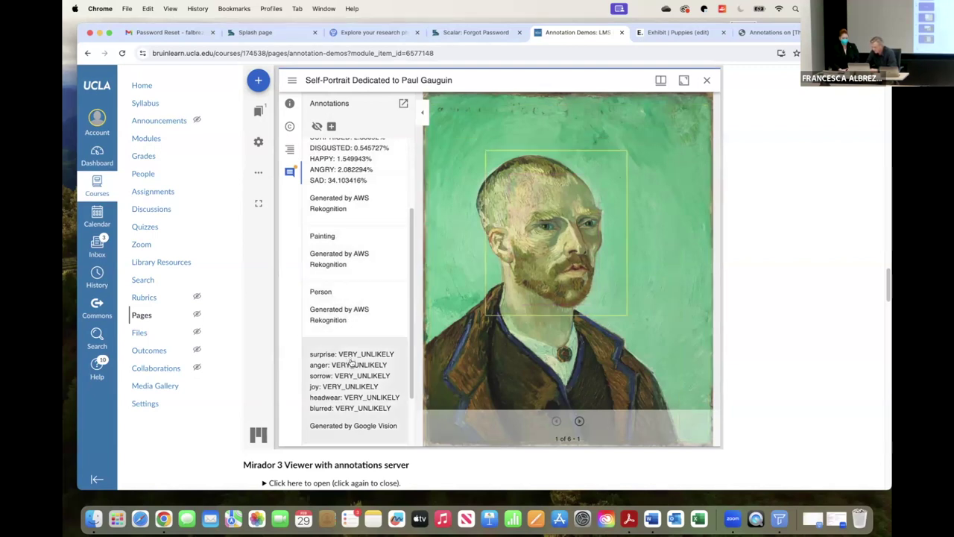
scroll(350, 361, "down", 5)
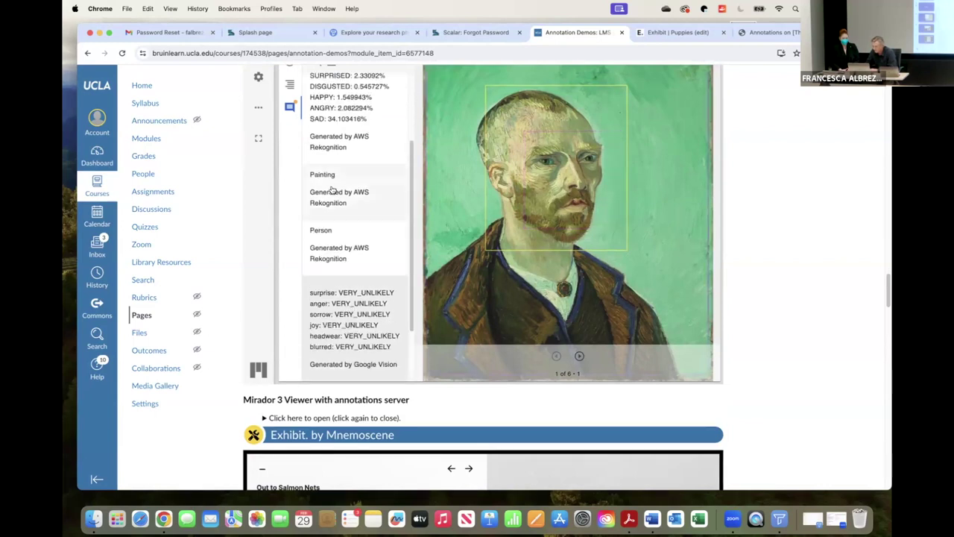
scroll(345, 233, "up", 1)
scroll(345, 233, "up", 5)
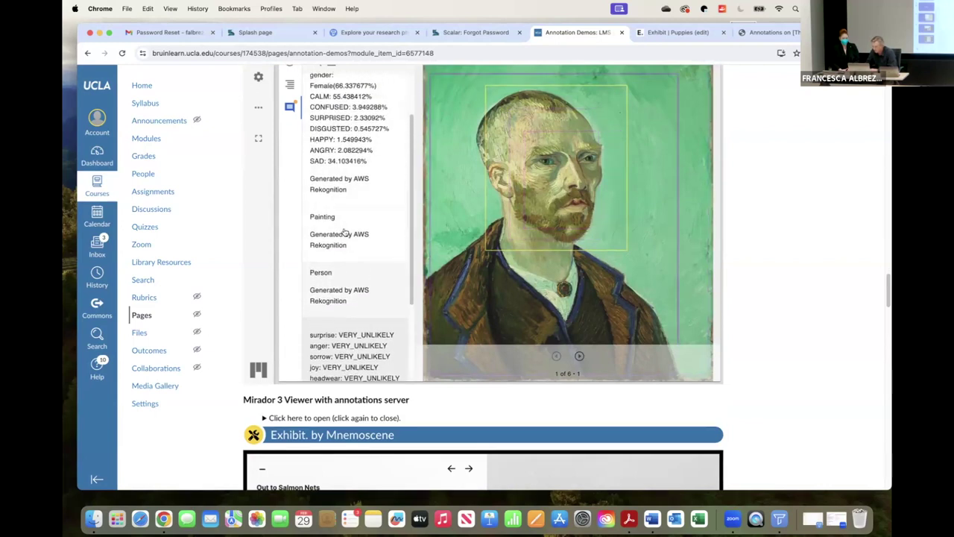
scroll(343, 210, "up", 2)
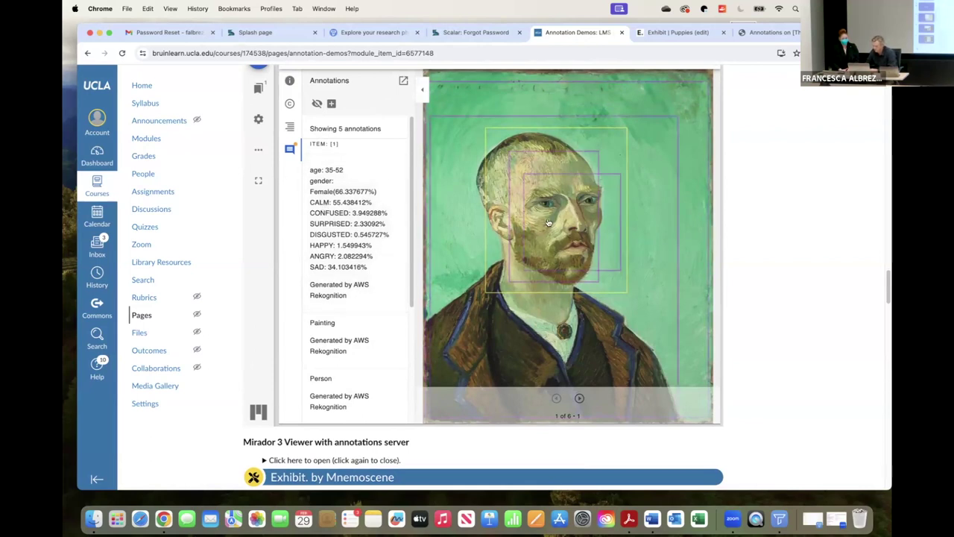
Start a new annotation on the self-portrait with the ellipse shape, stroke colour 394F57 and a chosen line weight.
scroll(464, 209, "up", 2)
scroll(465, 207, "up", 3)
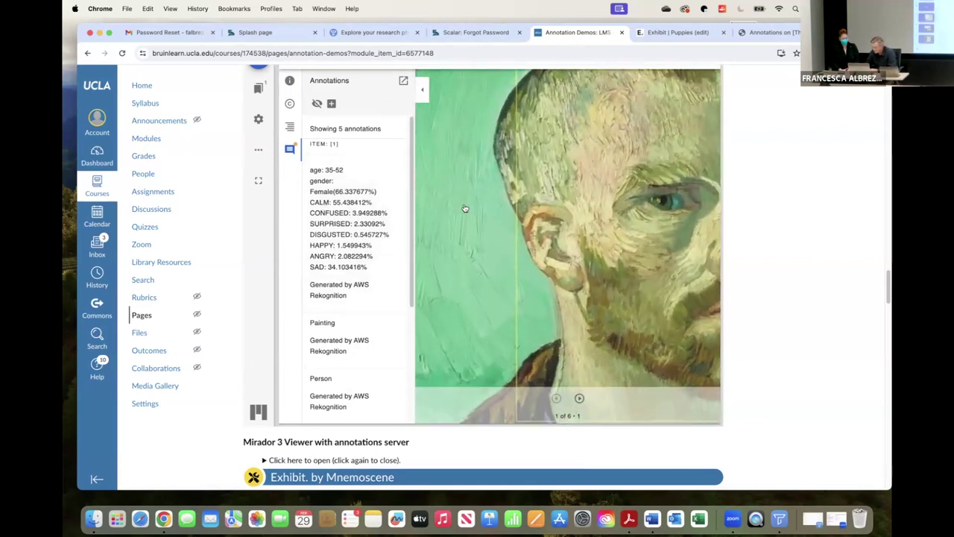
scroll(465, 207, "down", 2)
left_click(333, 104)
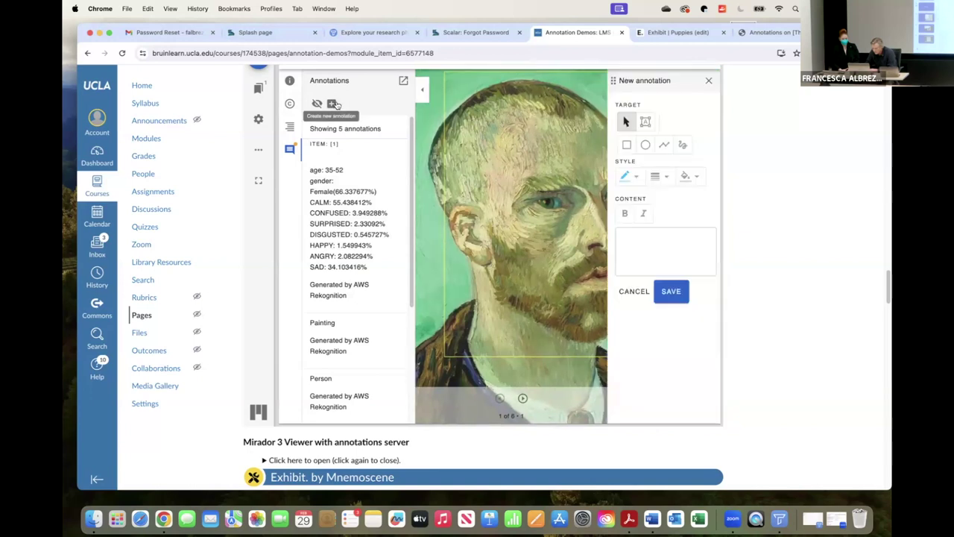
left_click(645, 145)
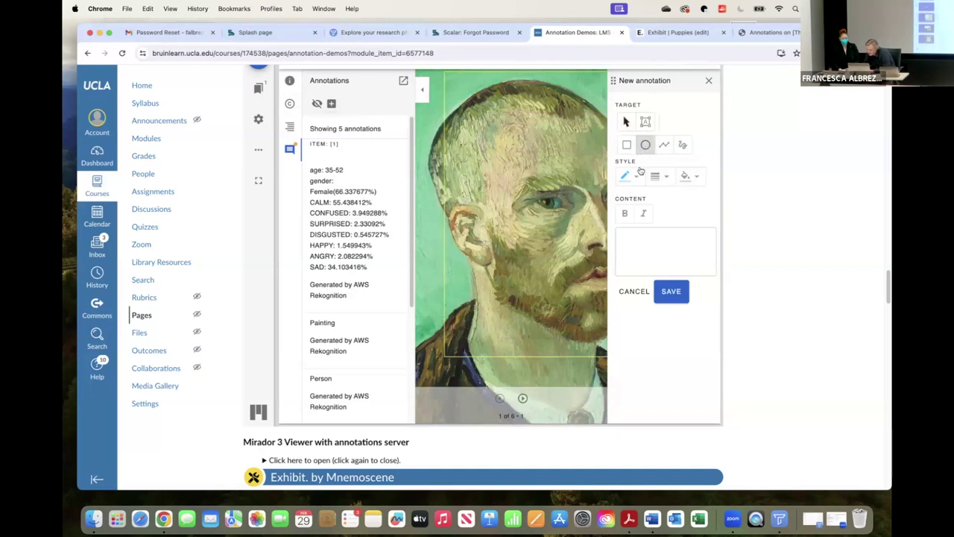
left_click(636, 177)
left_click(647, 221)
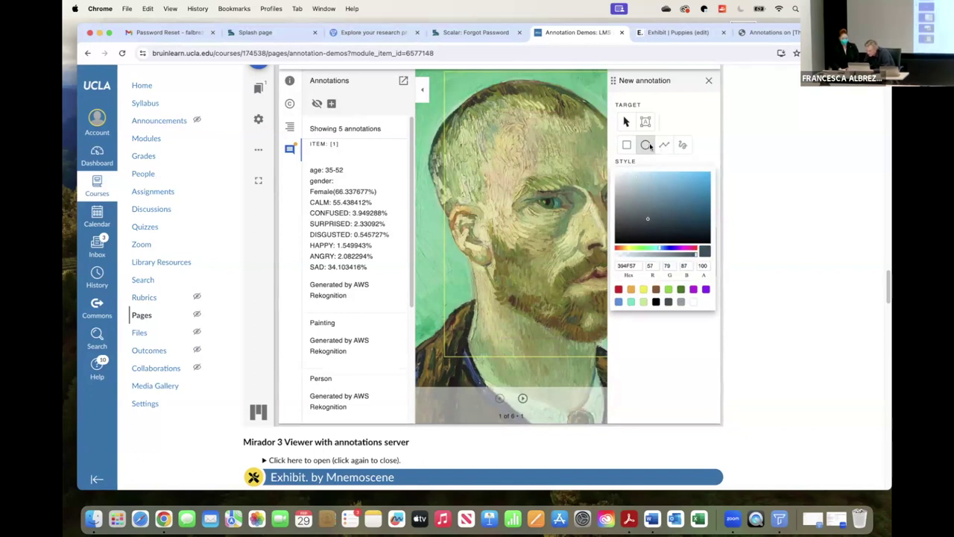
left_click(706, 166)
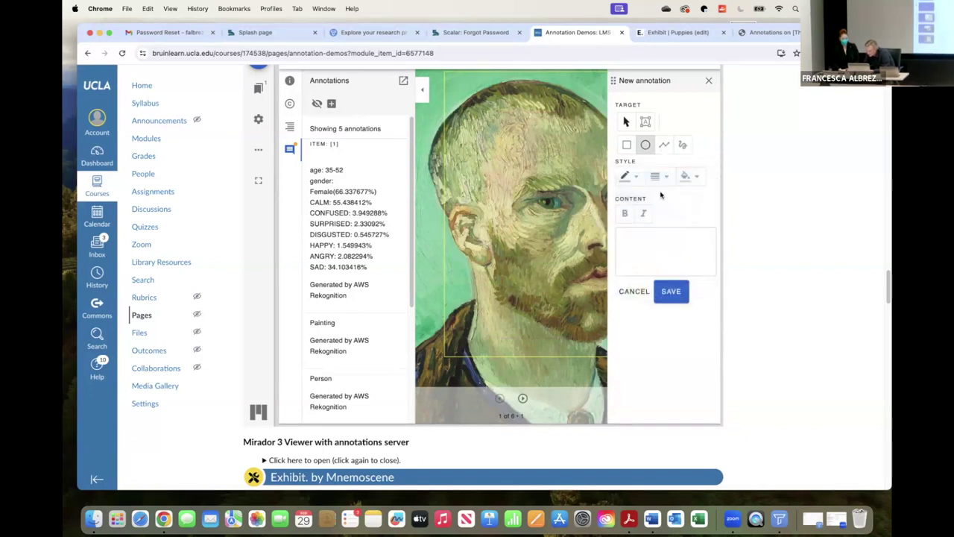
left_click(658, 179)
left_click(662, 221)
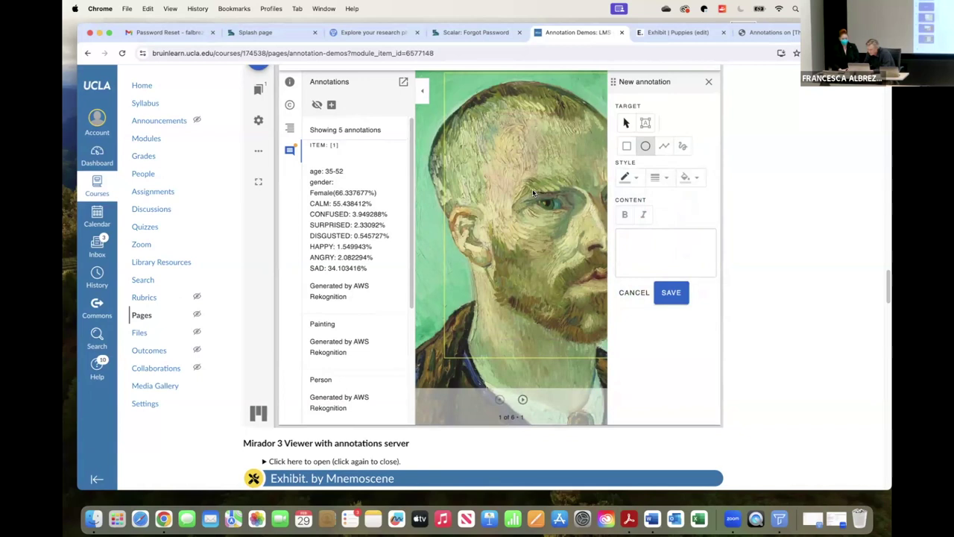
Draw an ellipse around the ear, enter "Van Gogh hated his ear from early on.", save the annotation and close the editor.
mouse_move(443, 200)
left_mouse_down()
mouse_move(492, 253)
mouse_move(507, 287)
left_mouse_up()
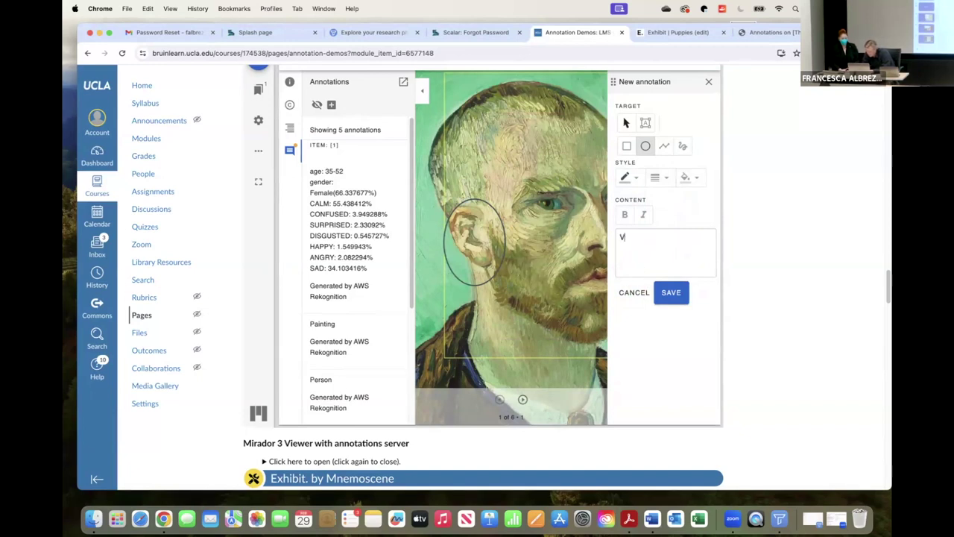
type("GOgh")
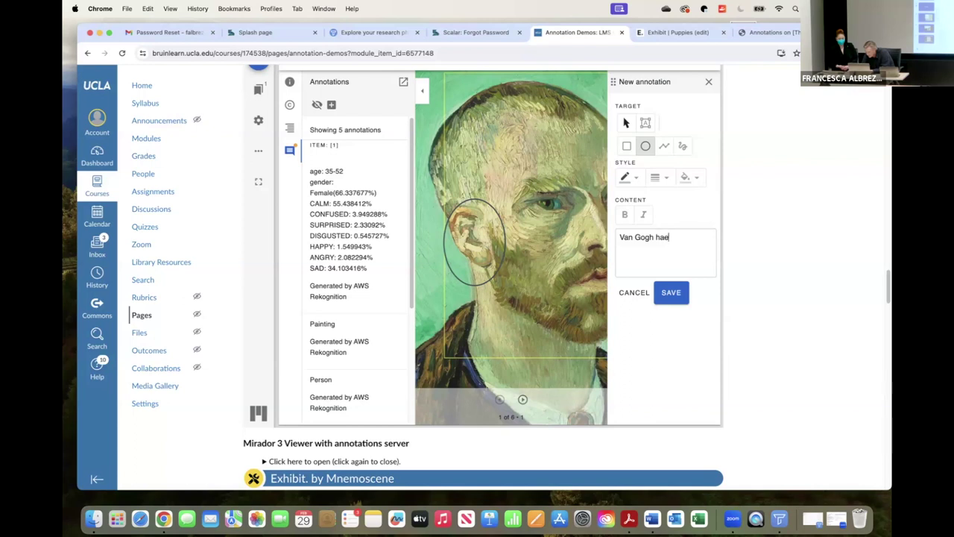
type("hated his ear from early on.")
left_click(675, 298)
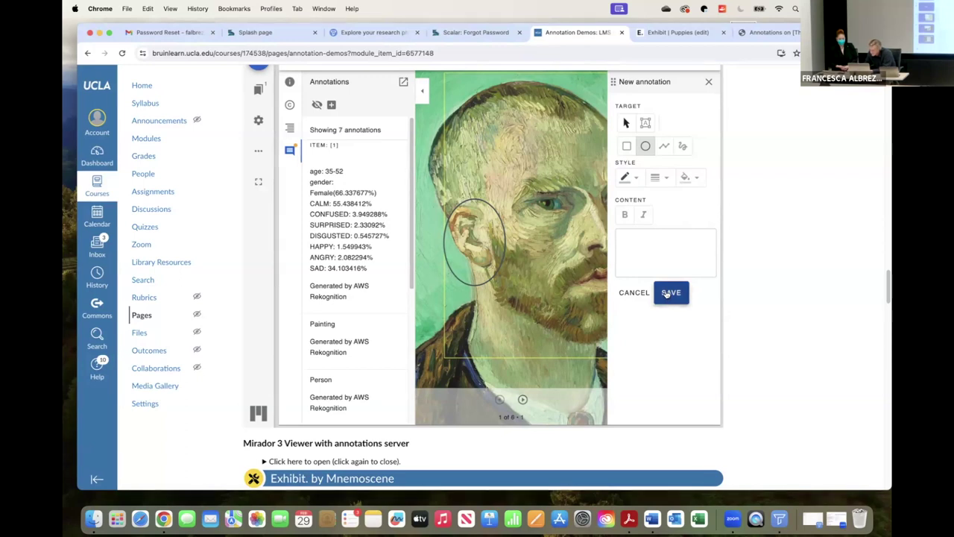
left_click(666, 294)
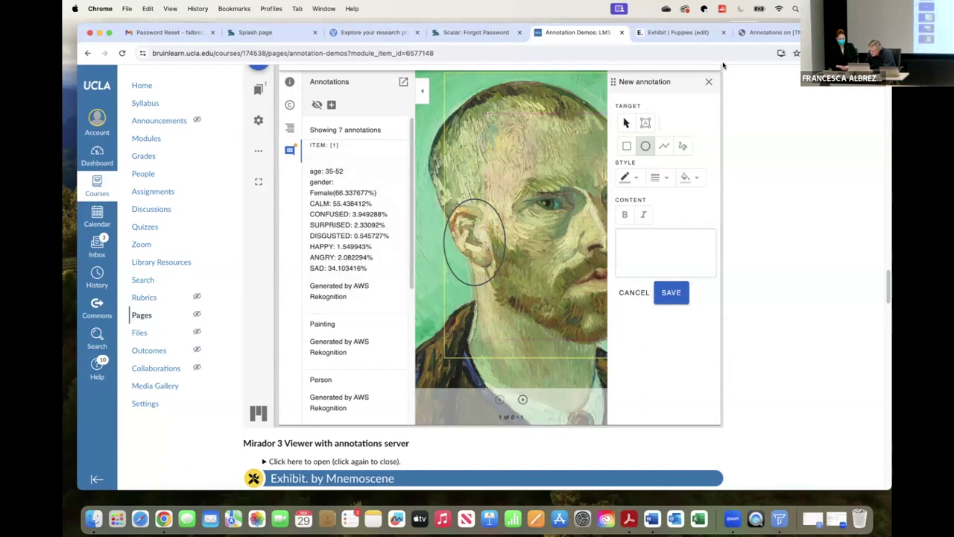
left_click(708, 82)
Find the ear annotation in the list, highlight its ellipse on the portrait and collapse the annotations sidebar.
scroll(319, 320, "down", 3)
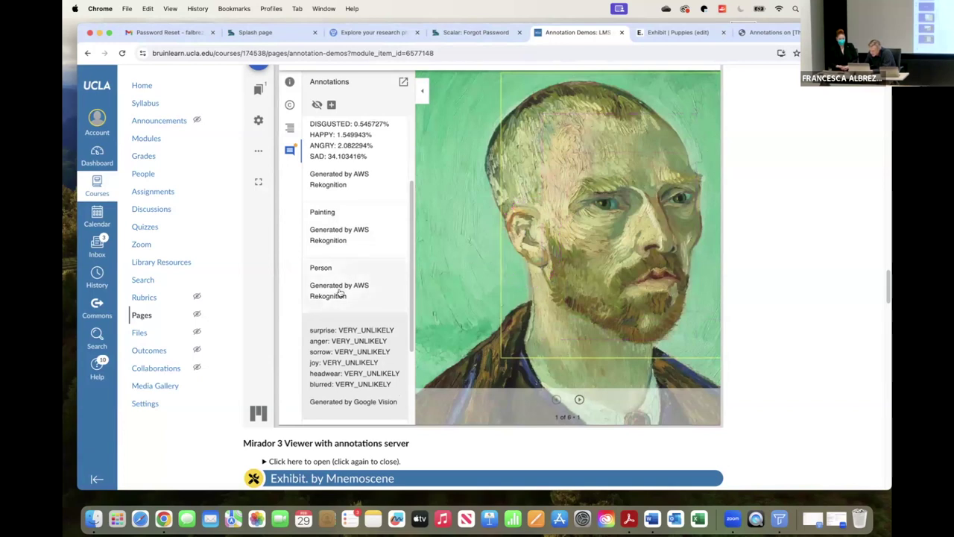
scroll(340, 293, "down", 3)
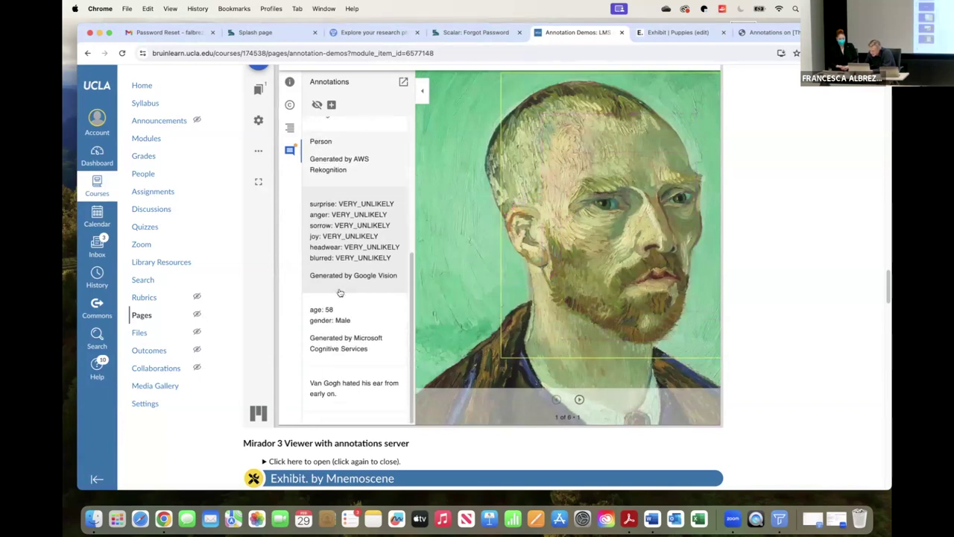
left_click(374, 392)
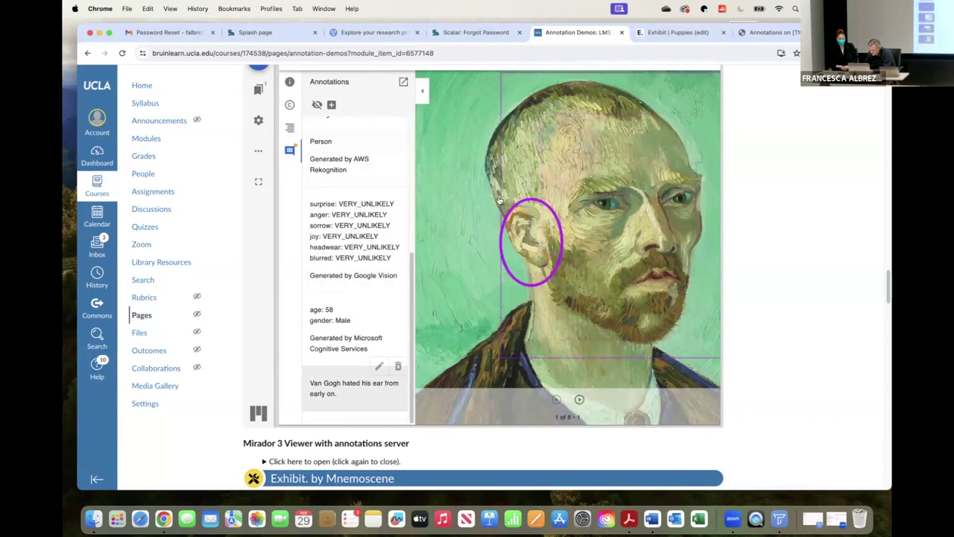
left_click(354, 248)
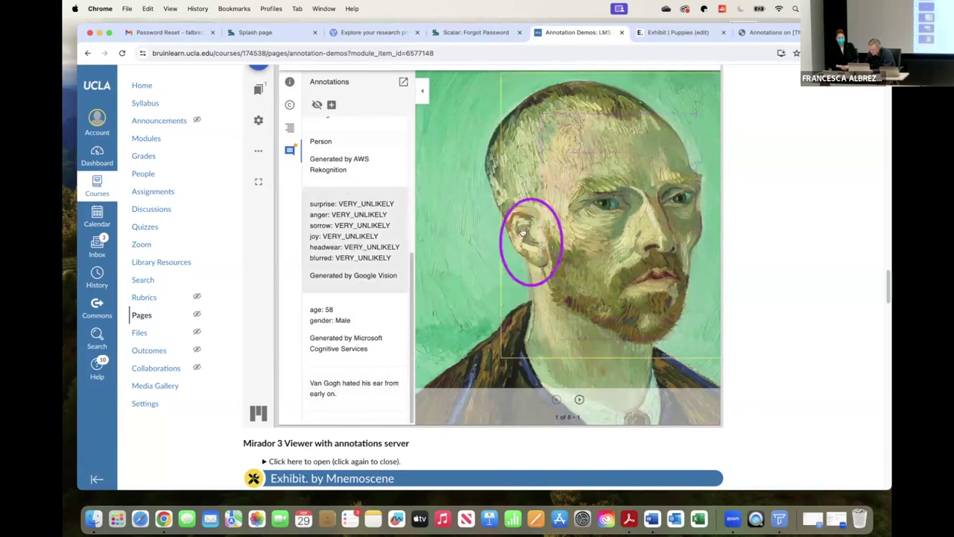
left_click(422, 91)
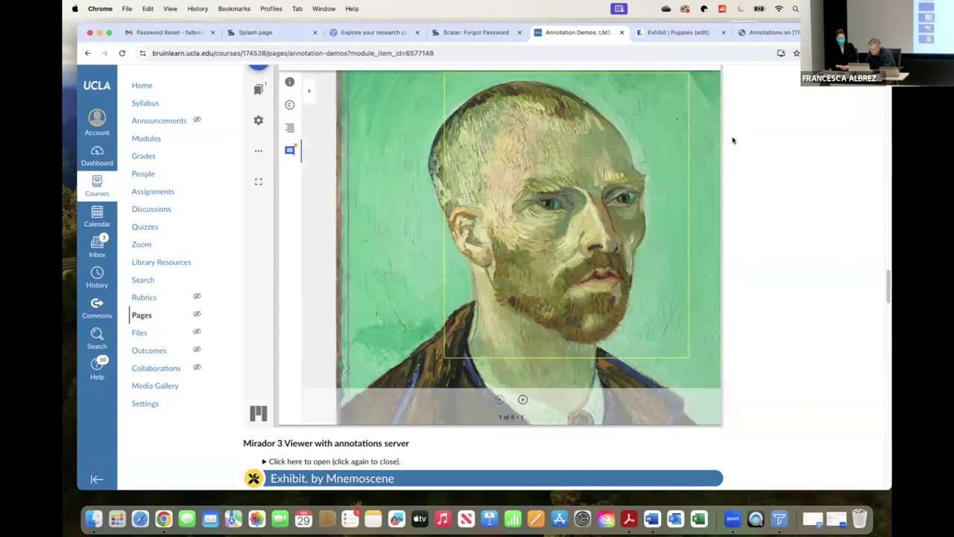
Open the Mirador 3 form for adding a resource and copy the IIIF Manifest URL listed for the Mirador 2 manuscript.
scroll(724, 142, "up", 3)
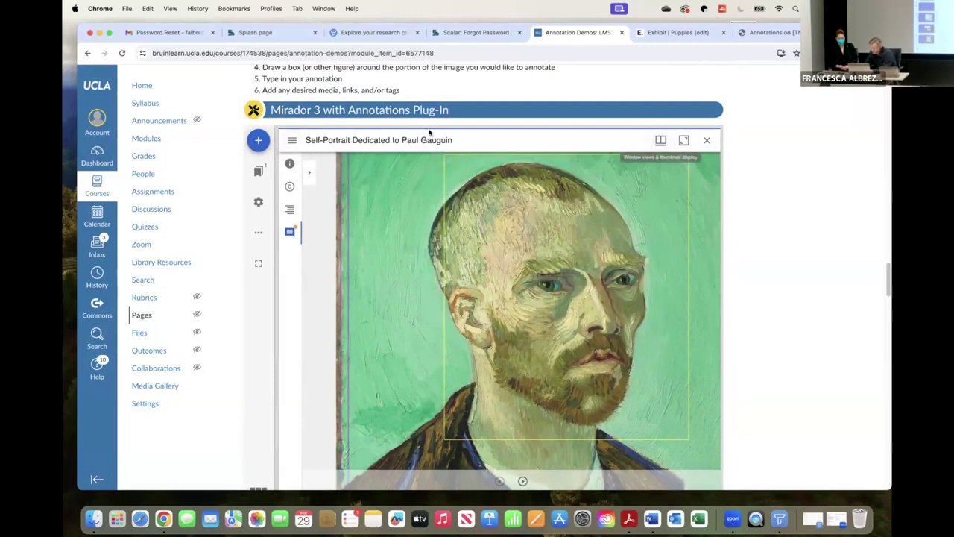
left_click(258, 141)
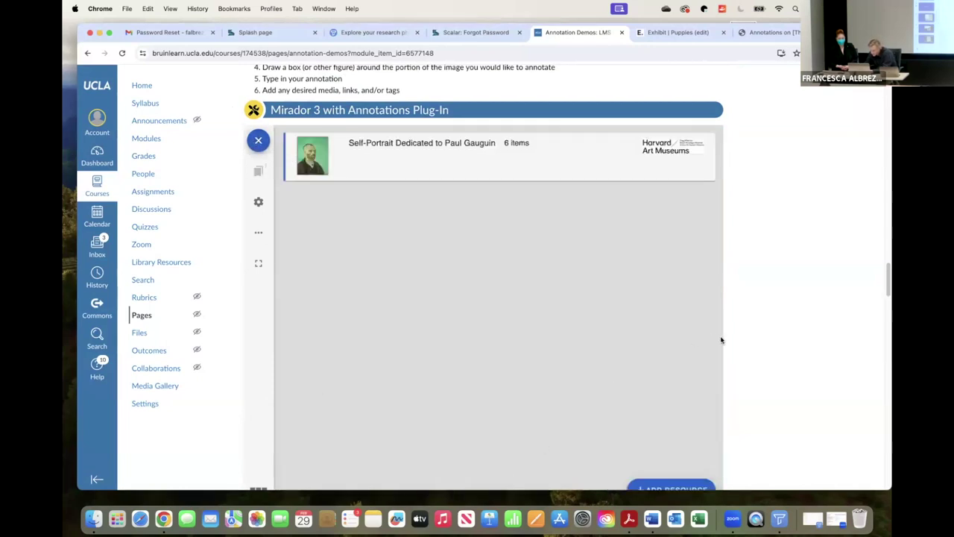
scroll(681, 366, "down", 5)
scroll(673, 364, "down", 5)
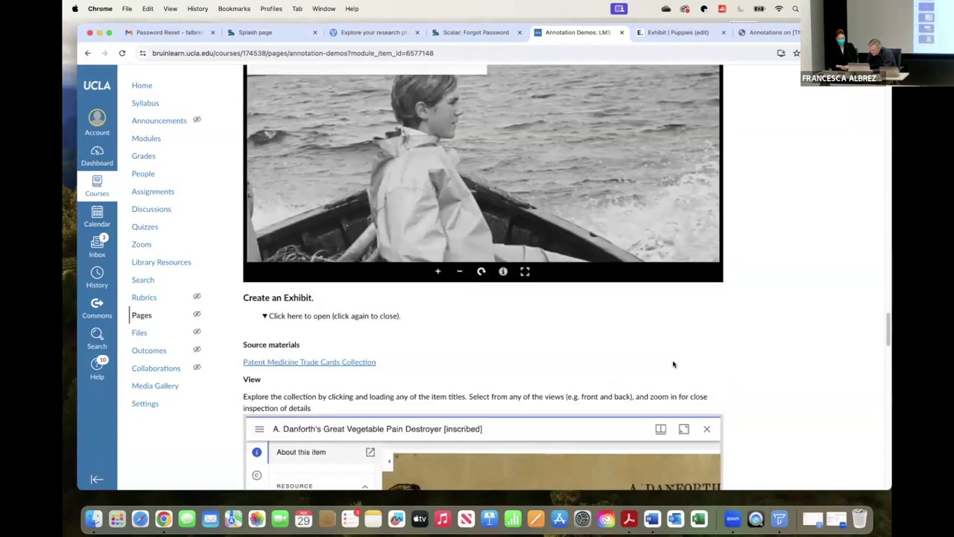
scroll(543, 347, "up", 3)
scroll(521, 343, "down", 10)
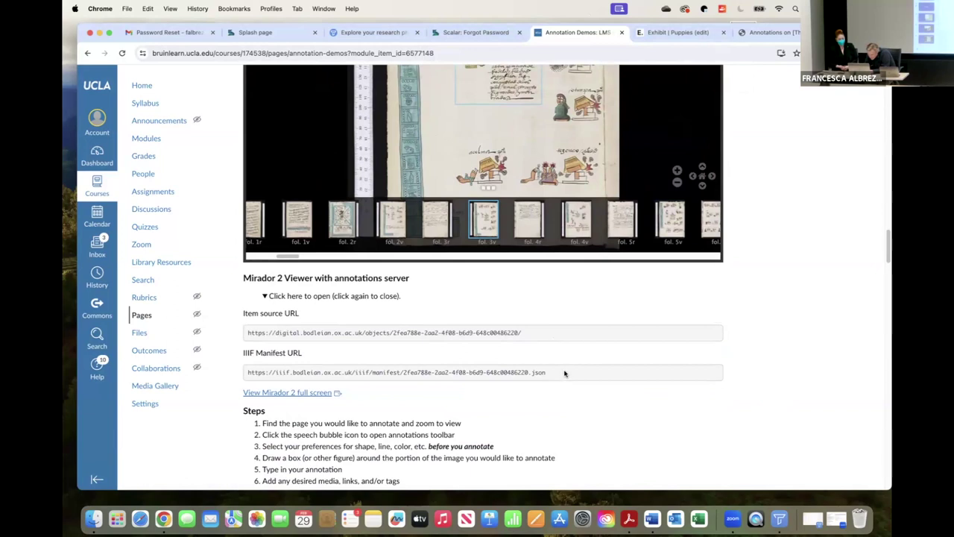
left_click_drag(565, 373, 370, 363)
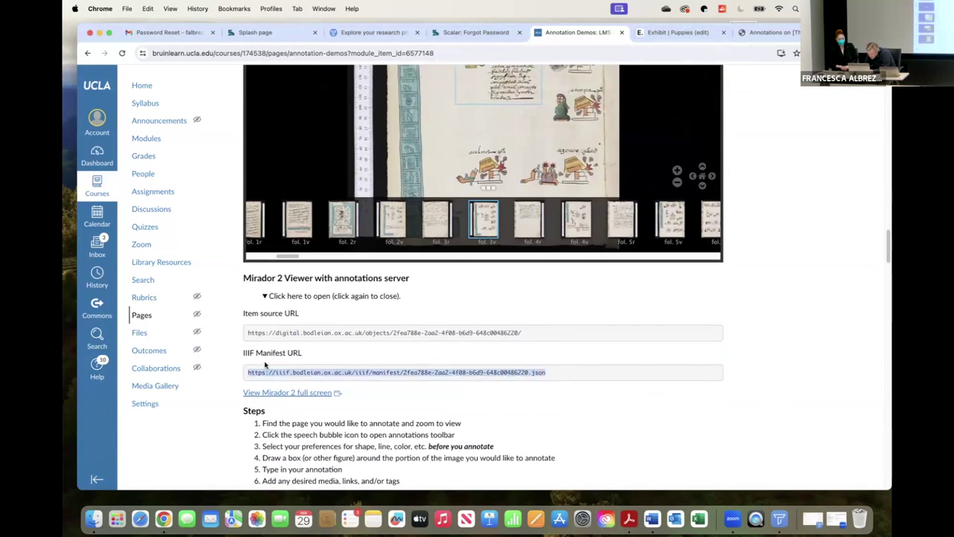
scroll(775, 402, "down", 8)
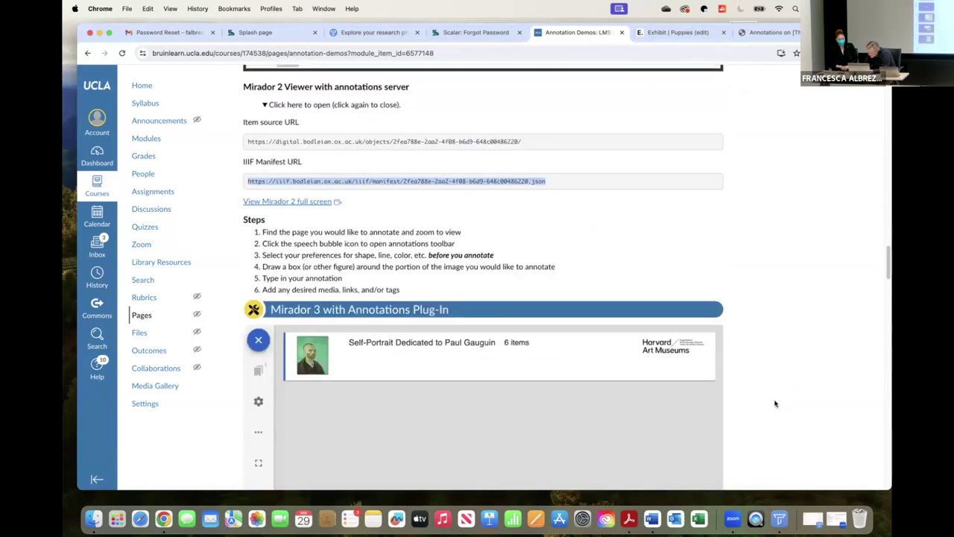
scroll(664, 365, "down", 5)
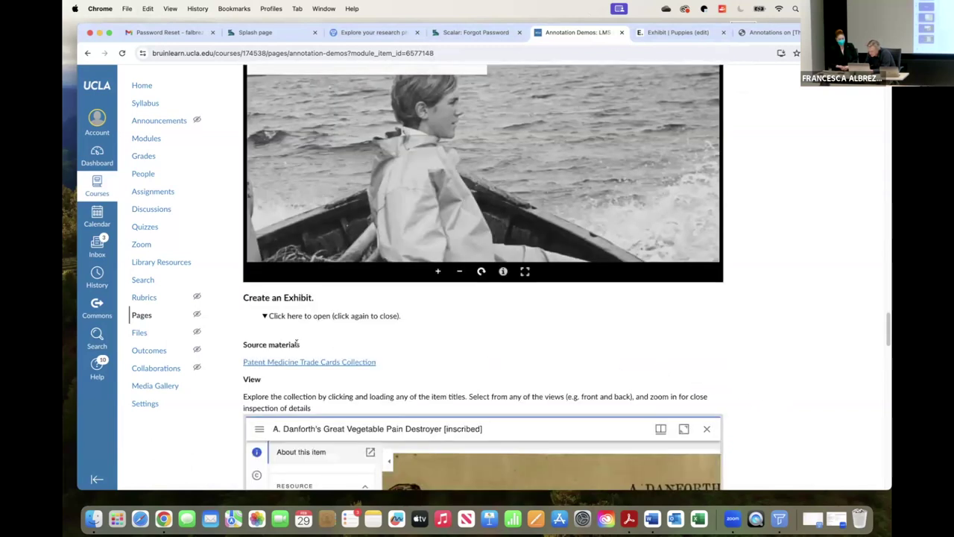
scroll(423, 330, "up", 5)
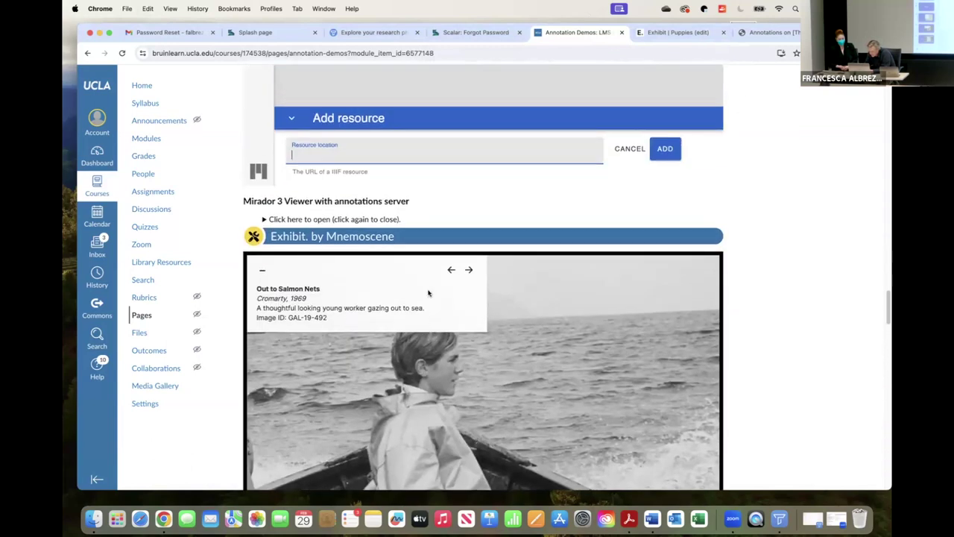
left_click(314, 151)
left_click(372, 178)
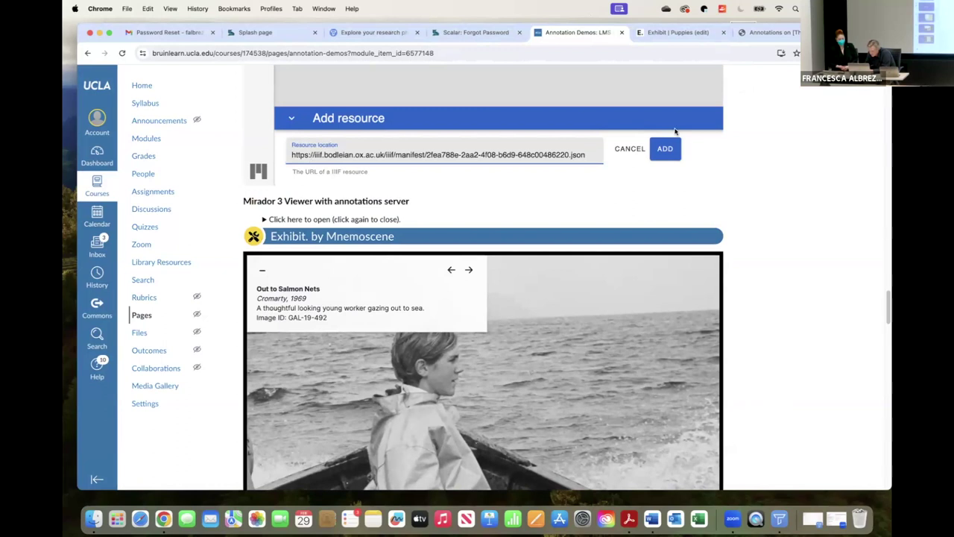
left_click(665, 149)
Open Bodleian Library MS. Arch. Selden. A. 1 in the Mirador 3 workspace and close the self-portrait window.
scroll(755, 132, "up", 5)
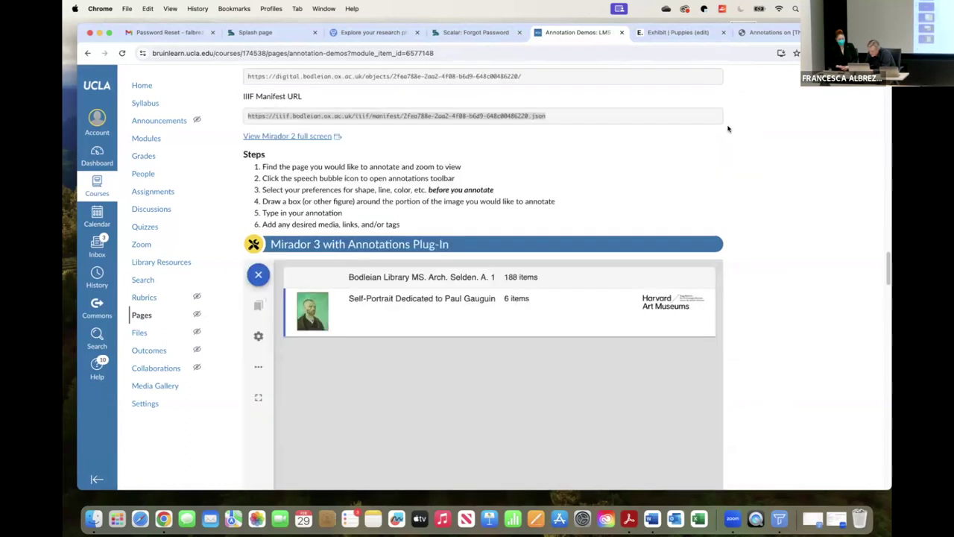
left_click(379, 279)
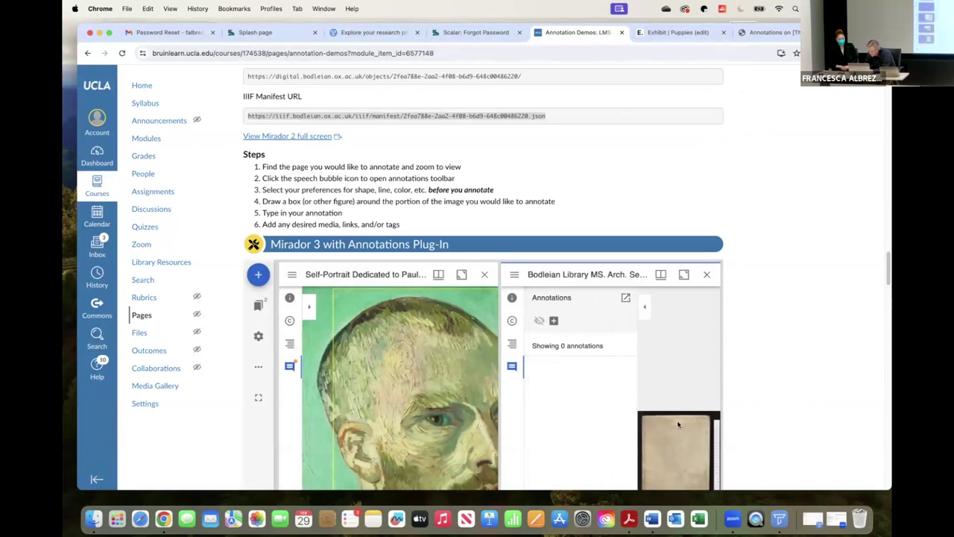
scroll(675, 388, "down", 3)
scroll(668, 341, "up", 3)
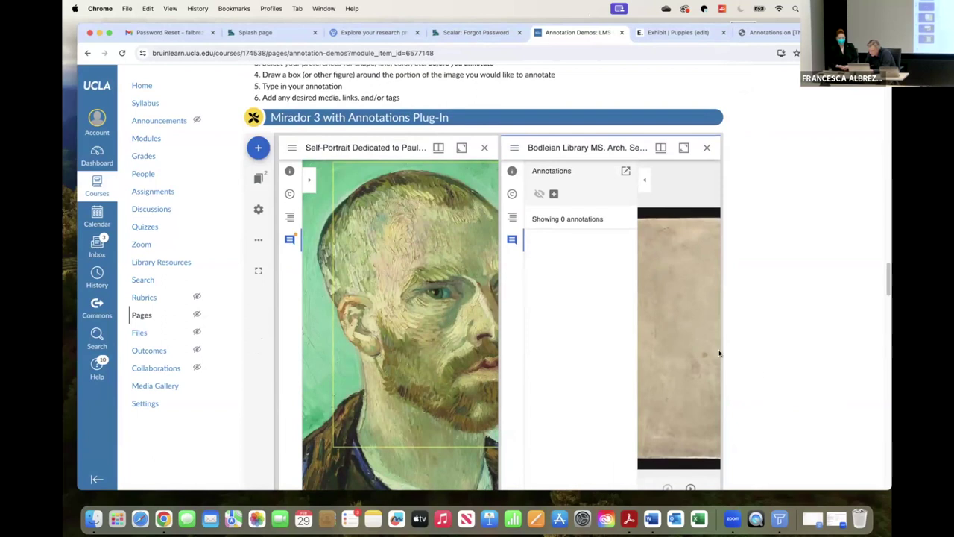
left_click(484, 148)
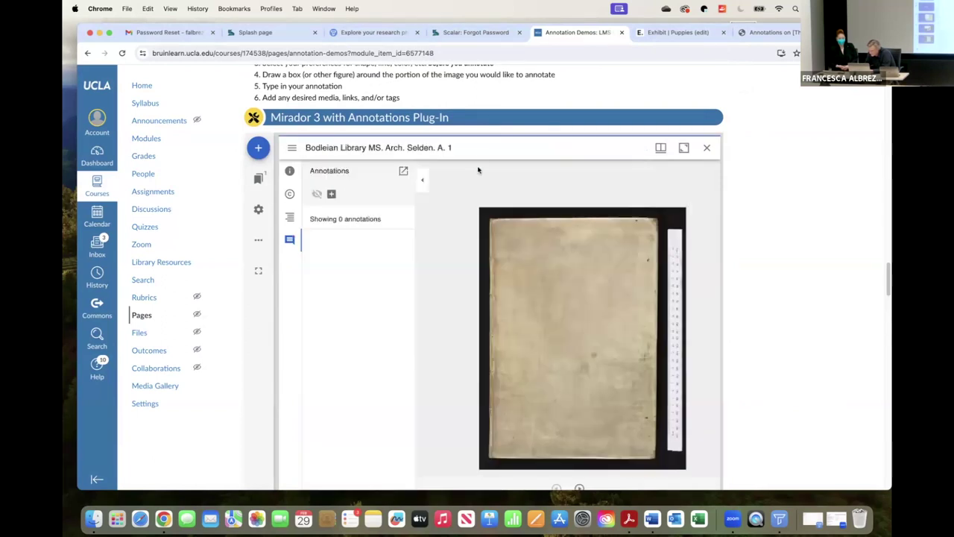
Page forward through the manuscript from the upper cover to the spread with fol. I v.
scroll(767, 385, "down", 4)
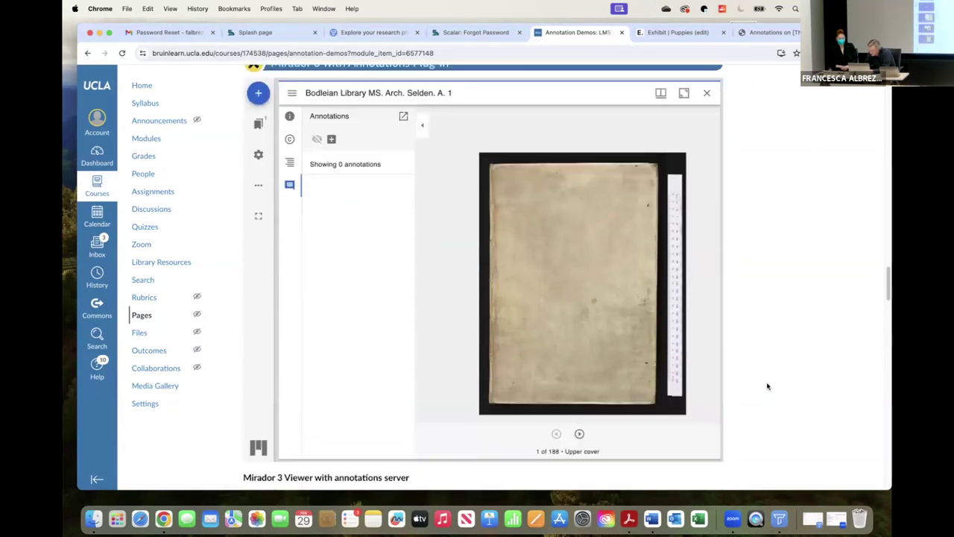
scroll(767, 386, "up", 2)
left_click(579, 422)
left_click(579, 422)
left_click(579, 422)
left_click(579, 422)
left_click(580, 422)
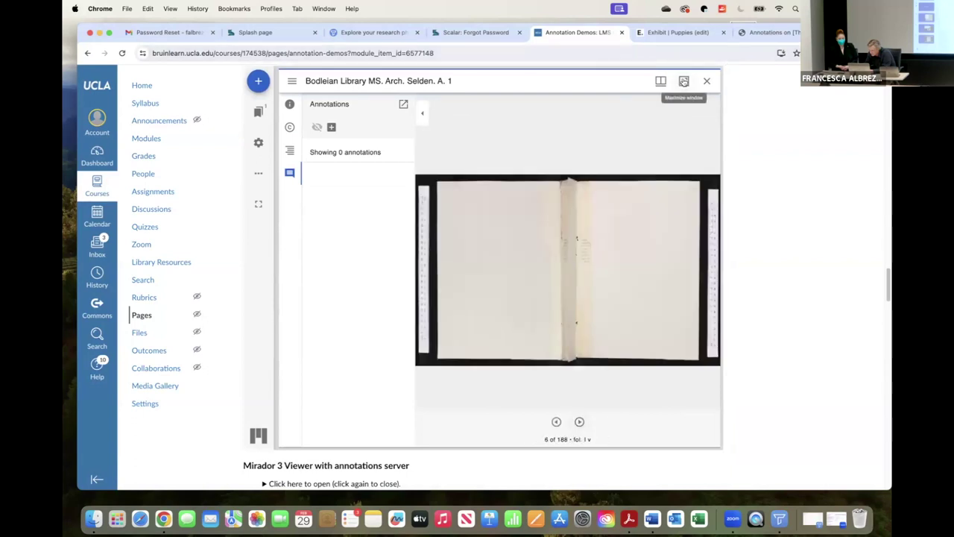
Switch the manuscript to Gallery view, select fol. 4v and display it in Single view.
left_click(660, 82)
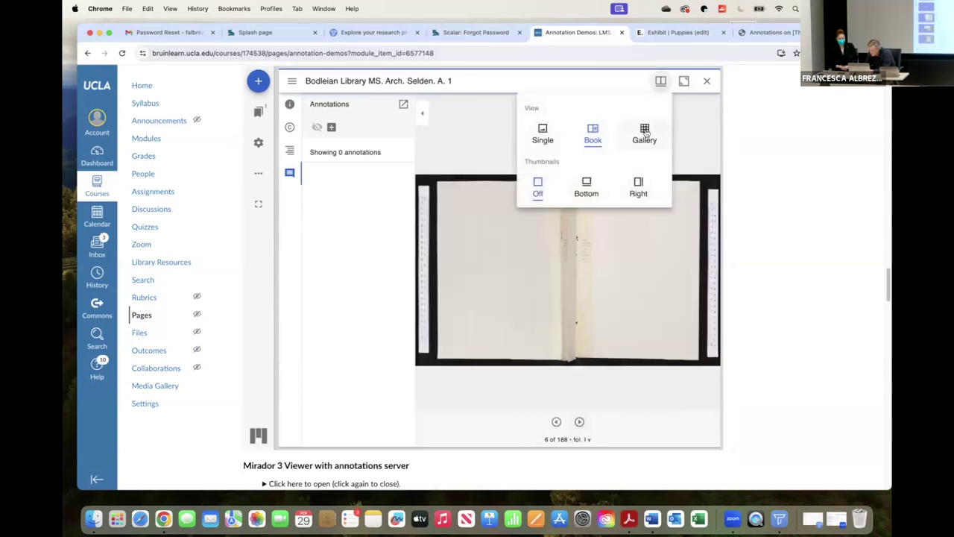
left_click(645, 128)
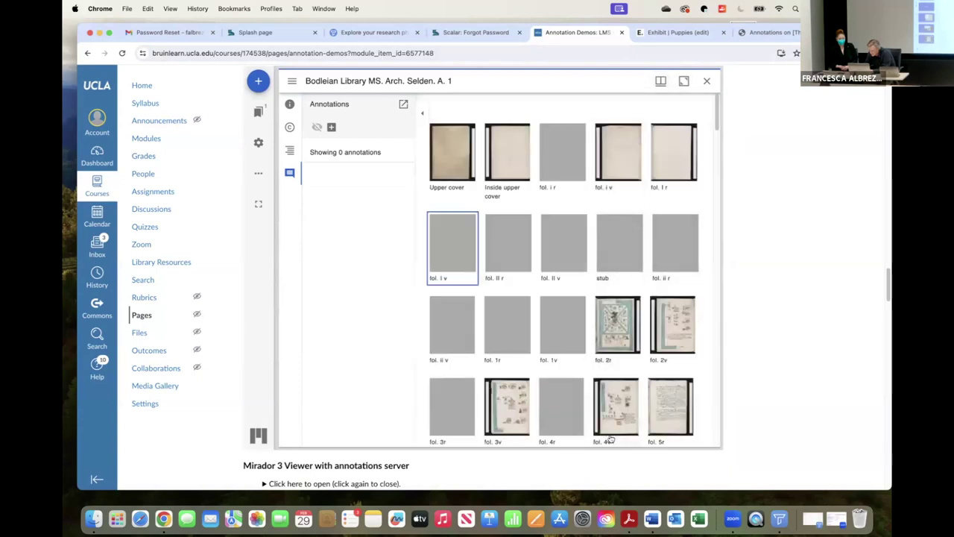
left_click(607, 408)
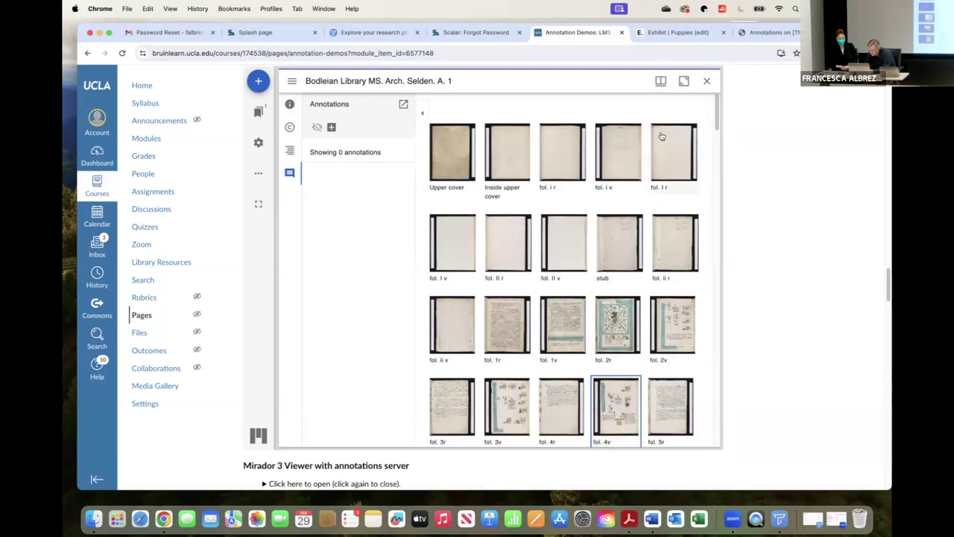
left_click(661, 80)
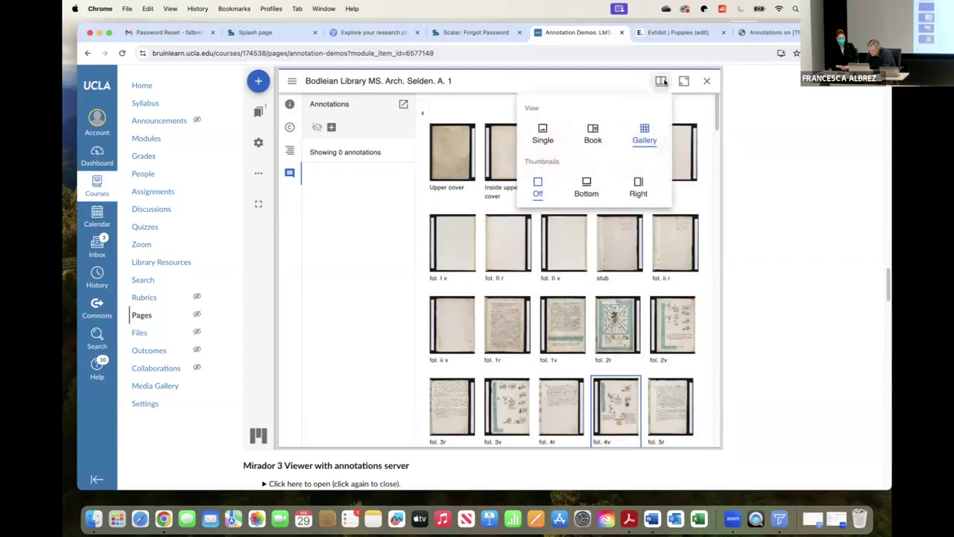
left_click(551, 137)
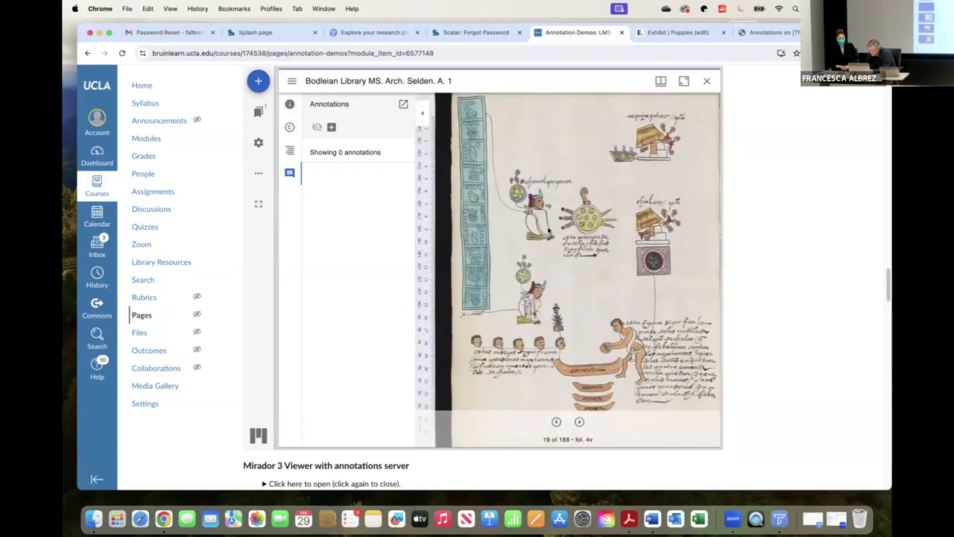
Start a new annotation on fol. 4v with a rectangle target and a black line colour.
scroll(548, 231, "up", 2)
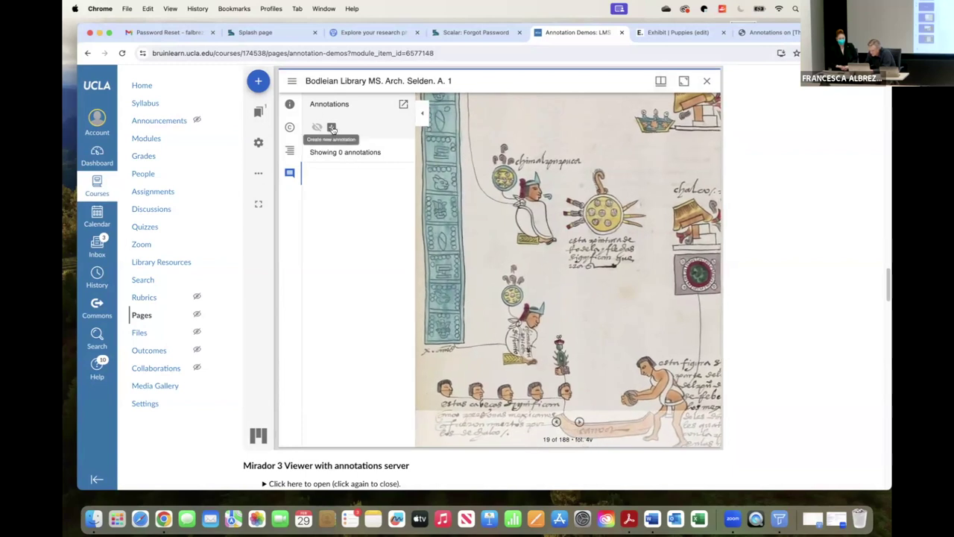
left_click(331, 128)
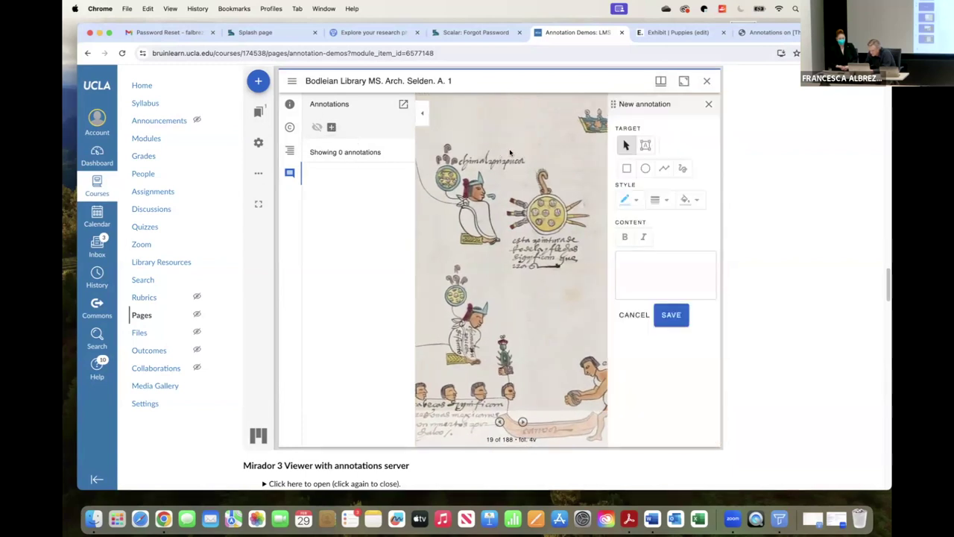
left_click(626, 168)
left_click(656, 200)
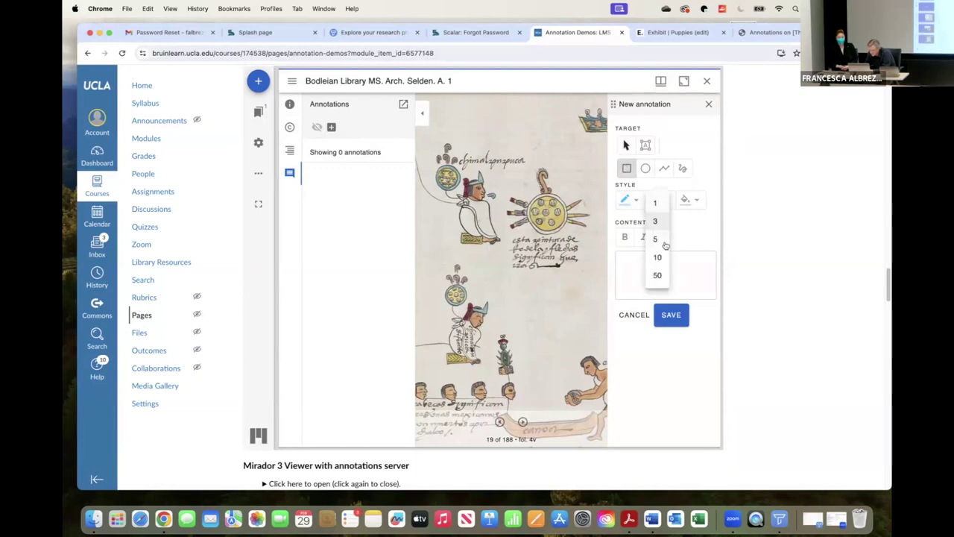
left_click(645, 237)
left_click(628, 200)
left_click(668, 235)
left_click(701, 166)
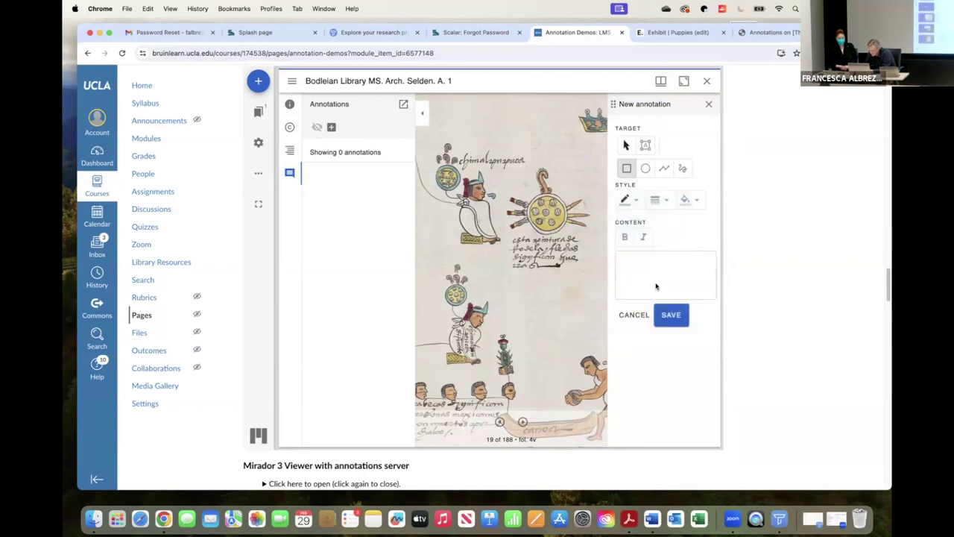
Draw a rectangle around the upper seated figure and neighbouring shield glyph, and save the annotation "This is a complex pictograph".
mouse_move(433, 136)
left_mouse_down()
mouse_move(504, 264)
mouse_move(595, 287)
left_mouse_up()
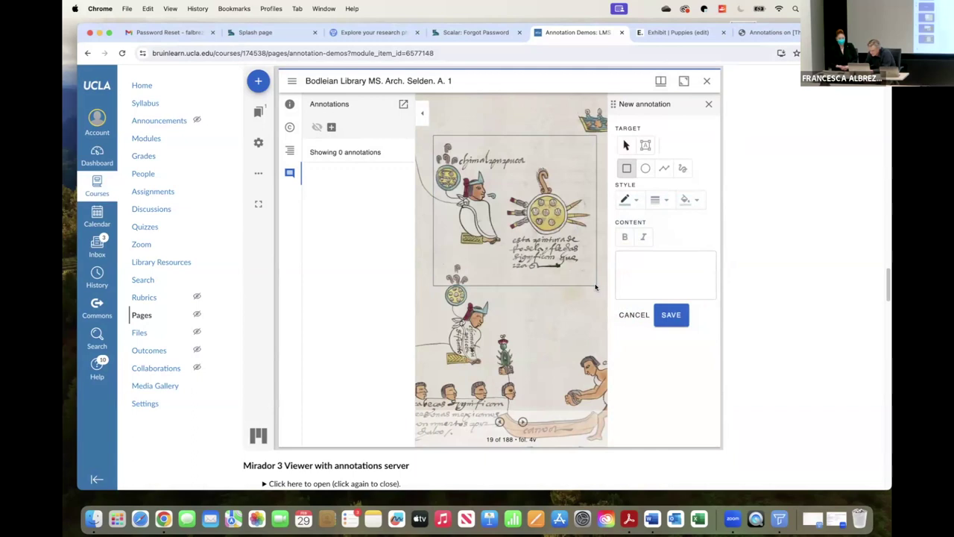
type("This is a comple")
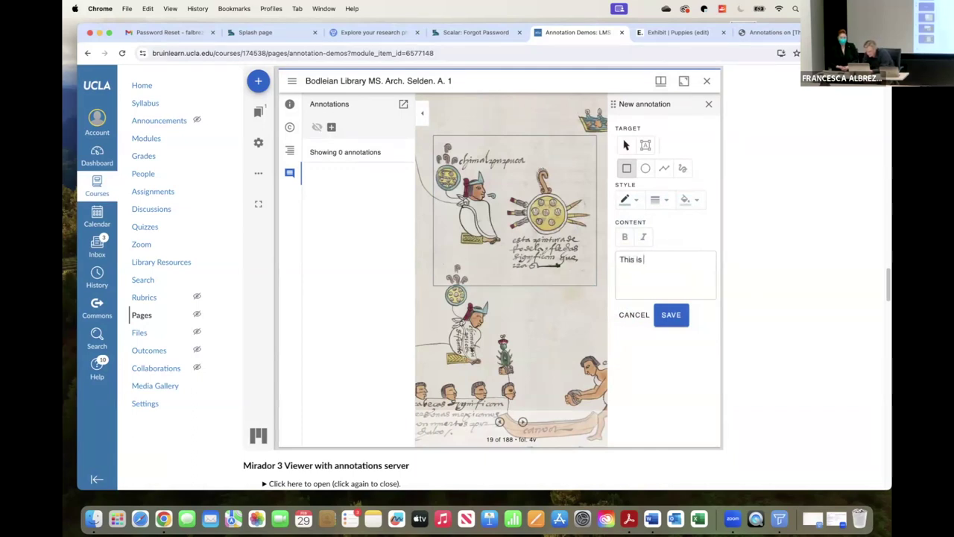
type("x")
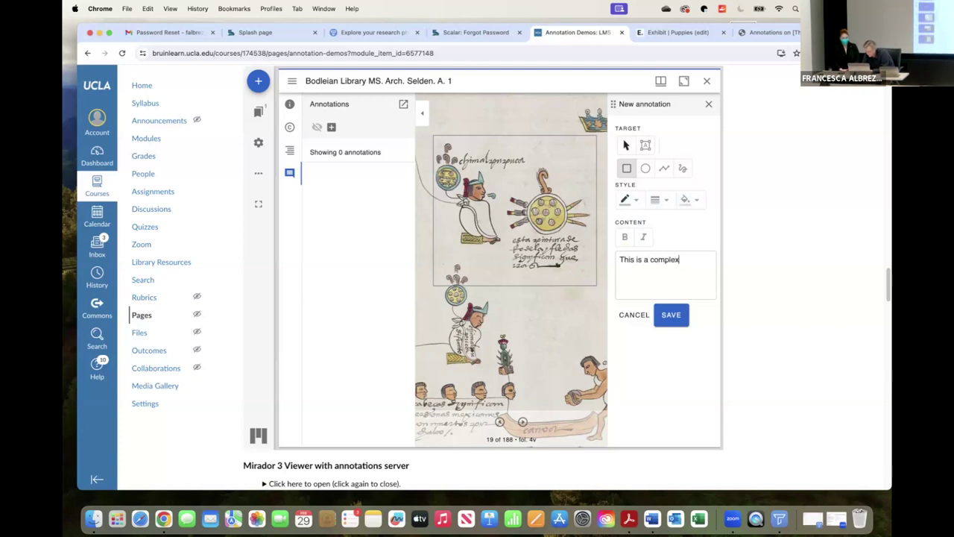
type(" pictograph")
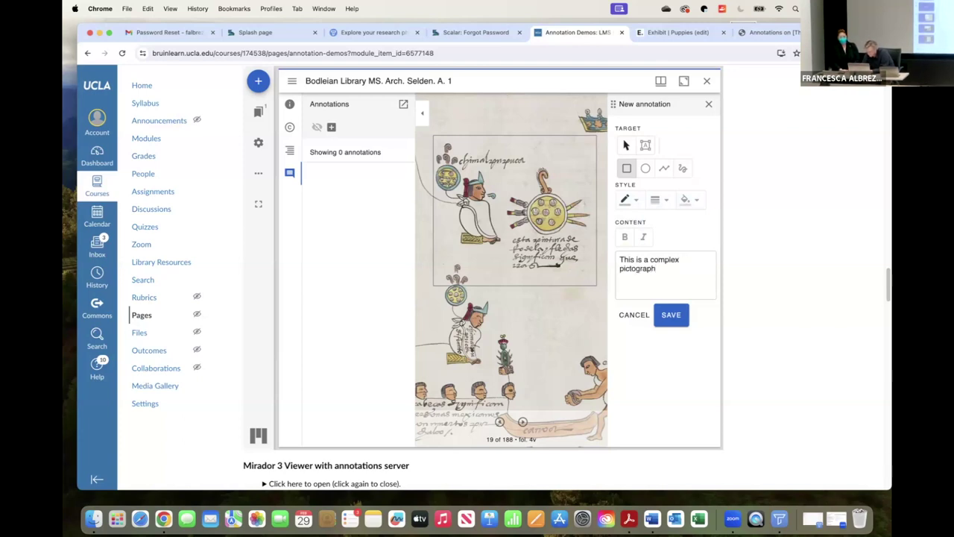
left_click(670, 316)
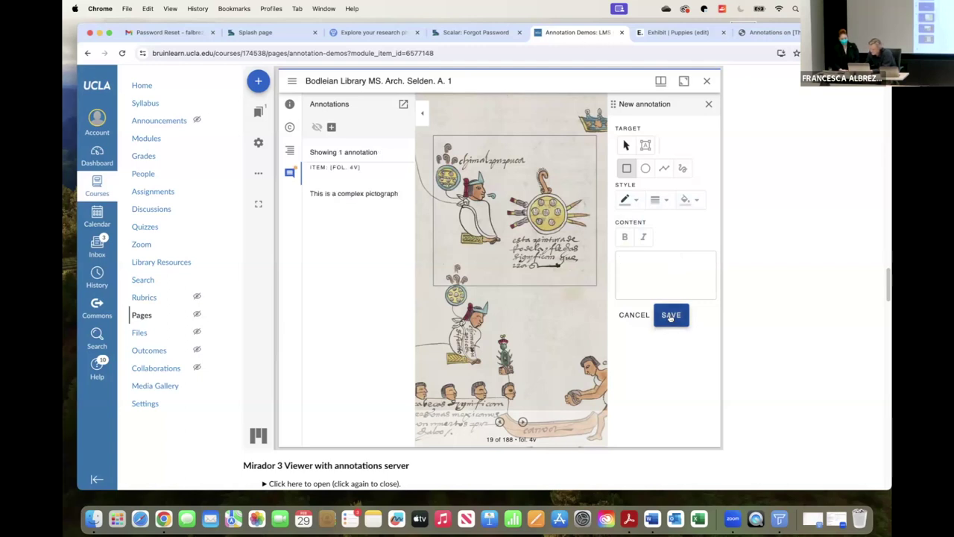
mouse_move(339, 192)
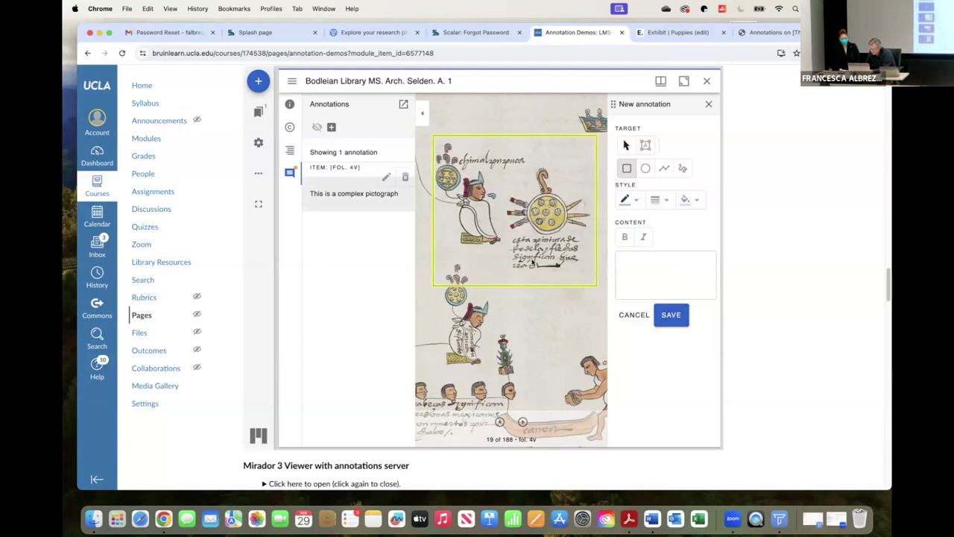
Review the annotated Mirador 3 viewer and the page content around it, down to the Exhibit by Mnemoscene section.
scroll(740, 388, "down", 4)
scroll(738, 388, "down", 3)
scroll(740, 388, "up", 10)
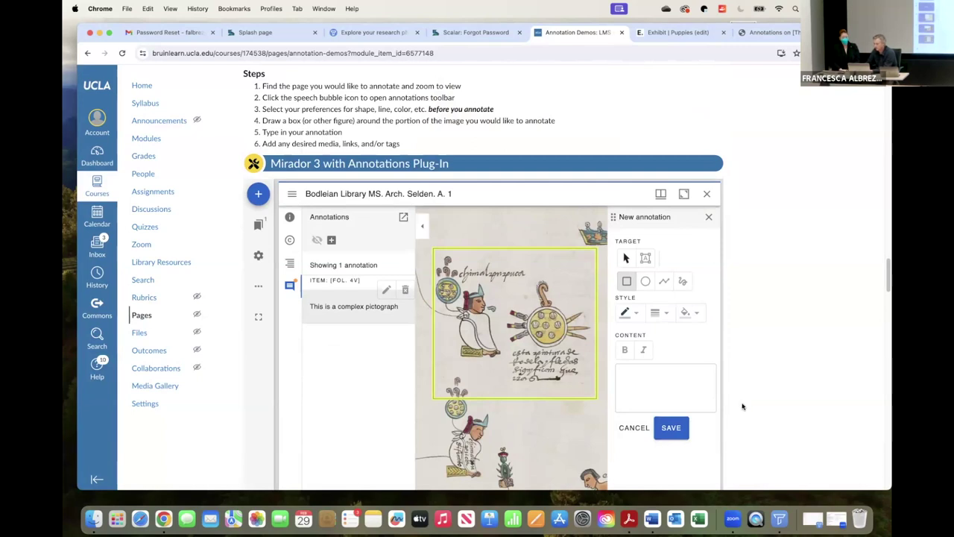
scroll(746, 402, "down", 4)
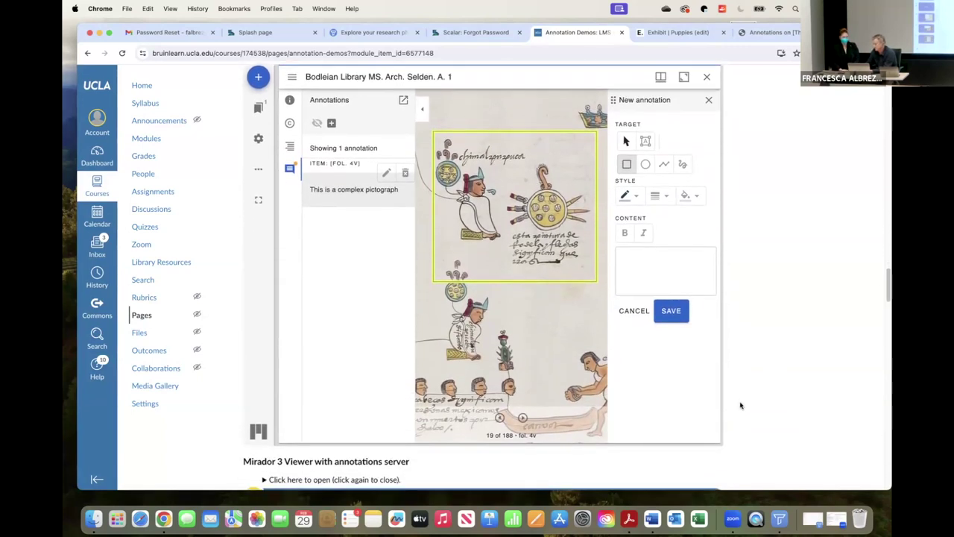
scroll(739, 405, "down", 2)
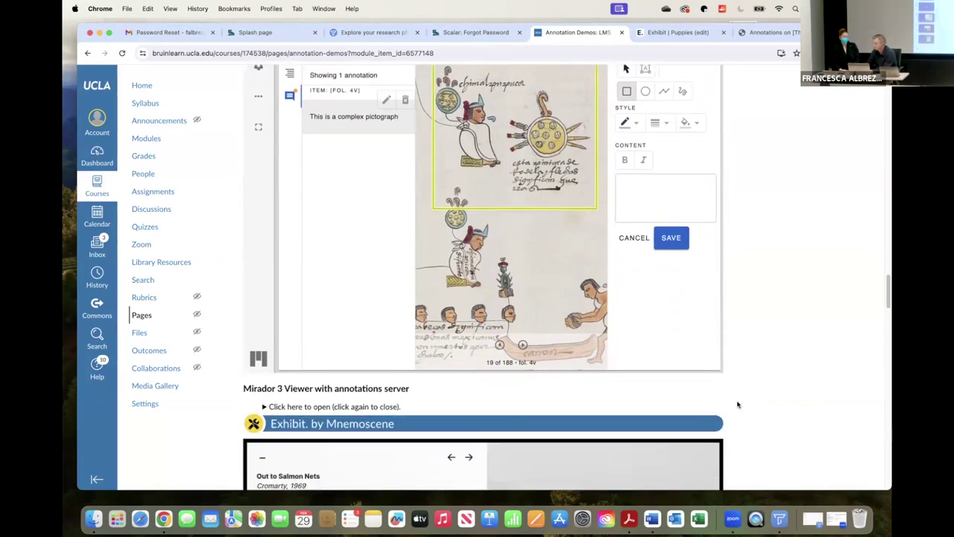
scroll(738, 404, "up", 3)
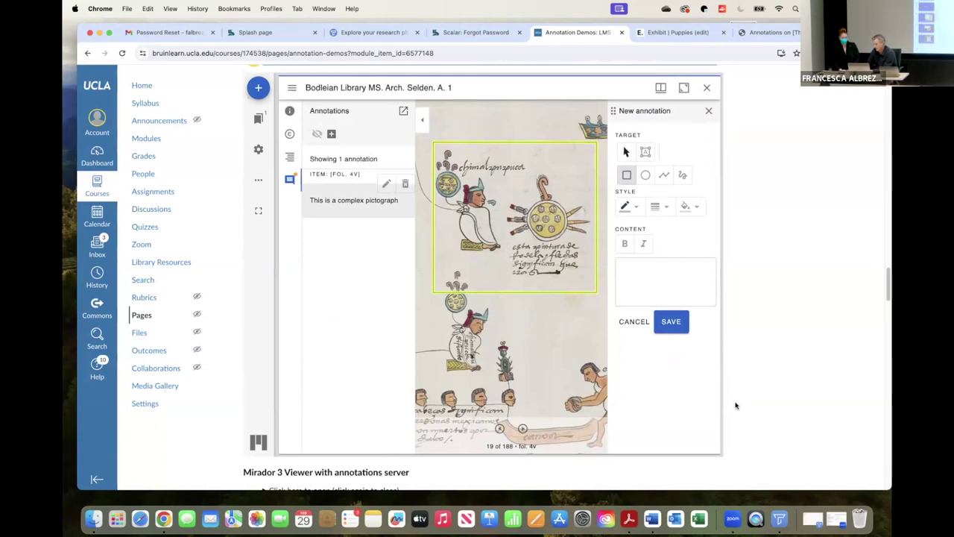
scroll(736, 406, "down", 1)
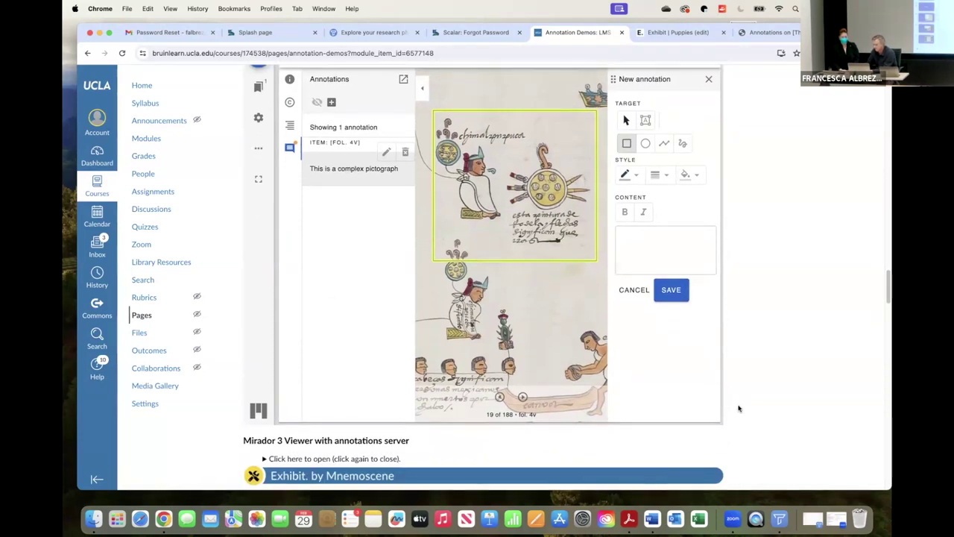
scroll(739, 408, "down", 1)
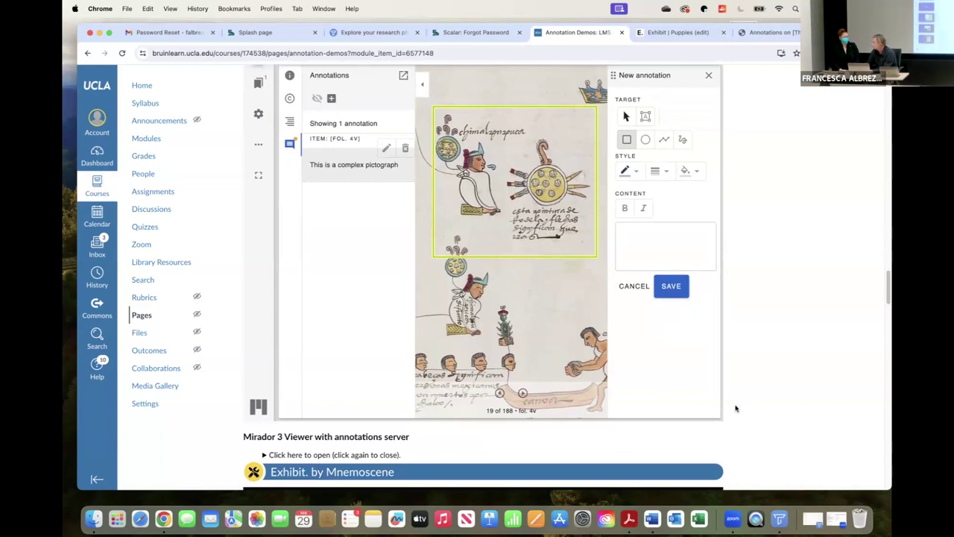
scroll(735, 408, "down", 1)
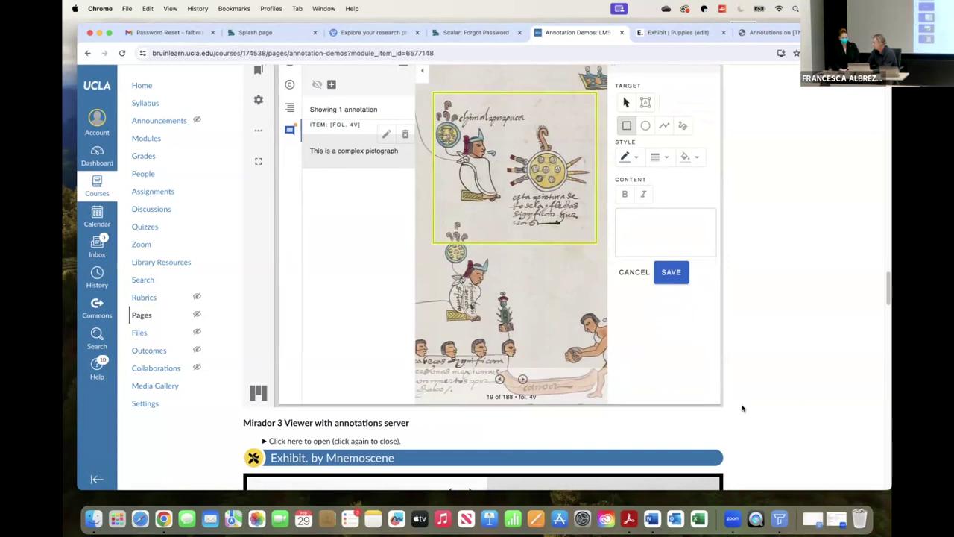
scroll(742, 407, "down", 3)
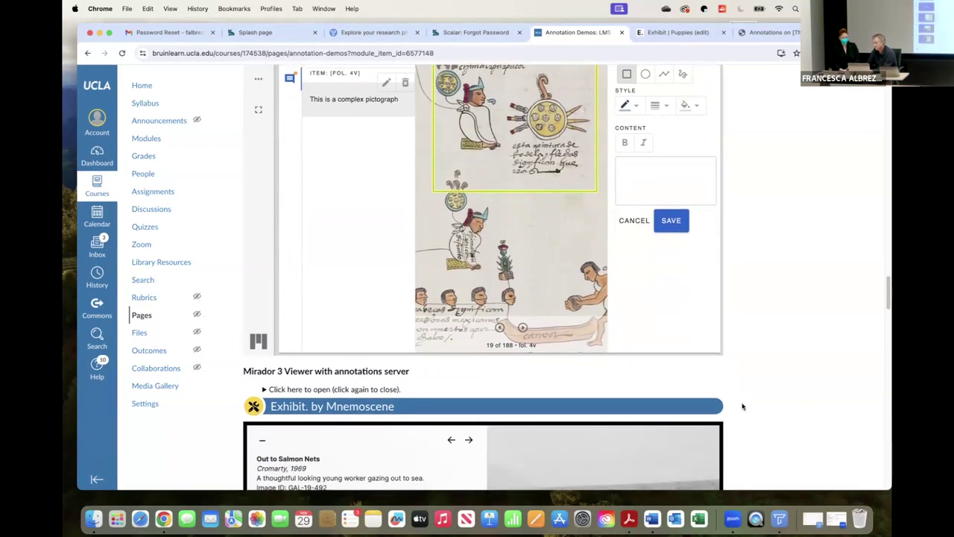
scroll(747, 407, "down", 2)
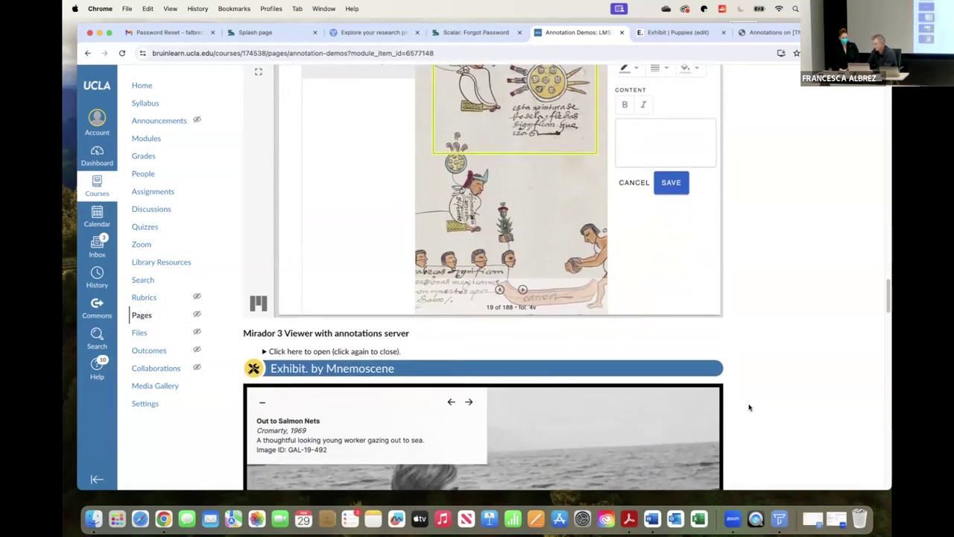
scroll(755, 406, "down", 6)
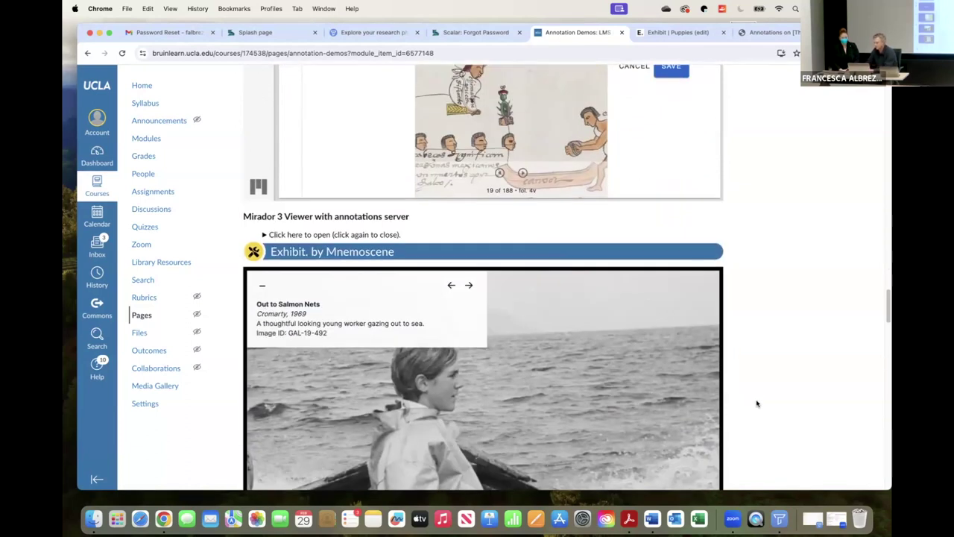
scroll(757, 404, "down", 7)
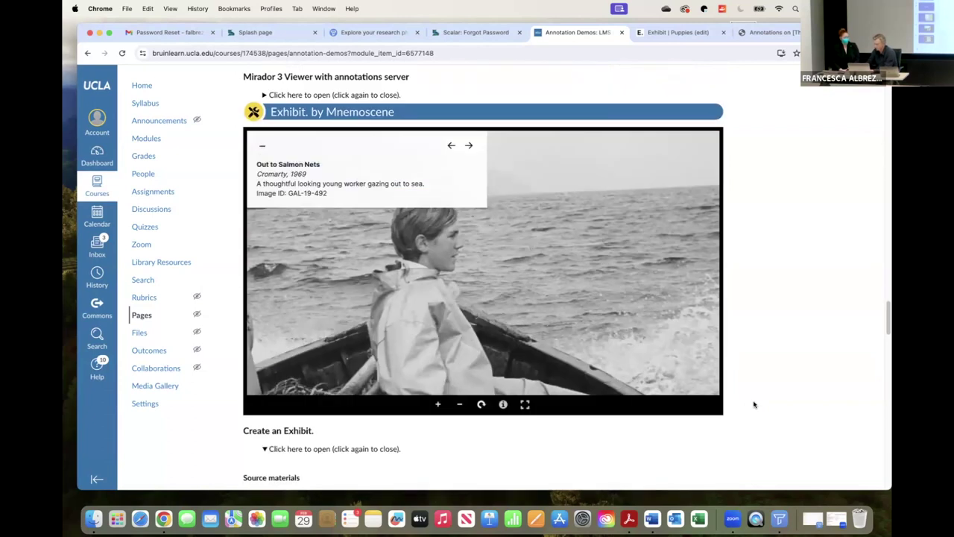
Examine the embedded demo page in the Scalar by the Alliance for Networked Visual Culture section.
scroll(755, 406, "down", 20)
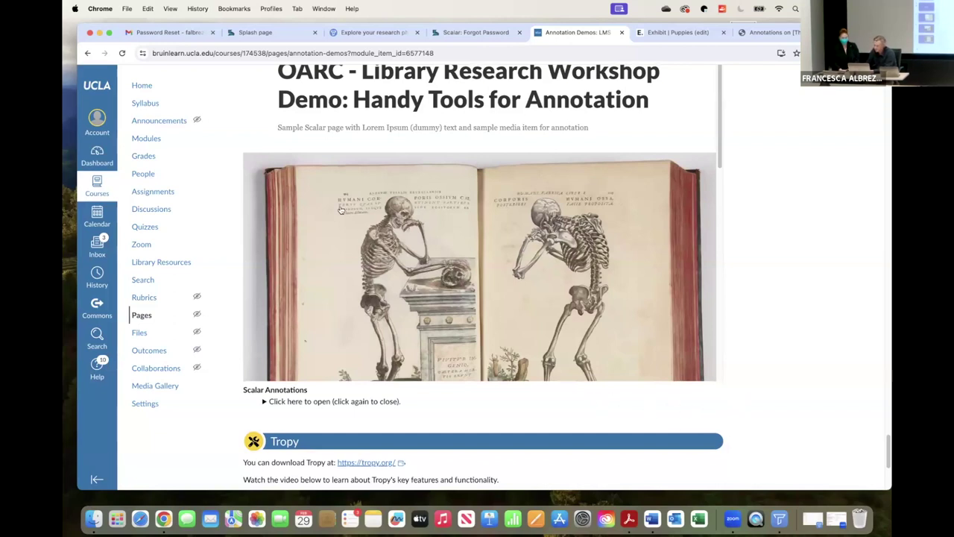
scroll(464, 224, "up", 1)
scroll(464, 224, "up", 5)
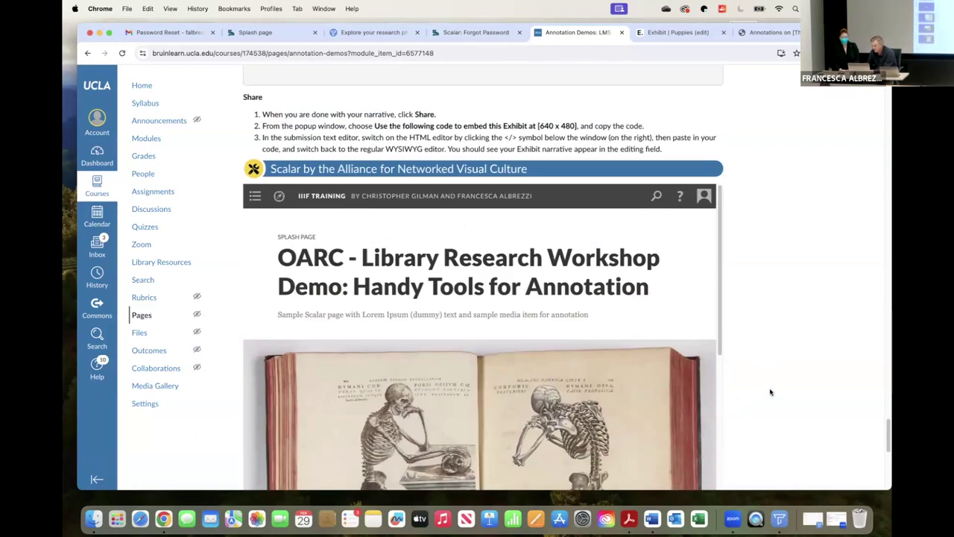
scroll(744, 389, "down", 3)
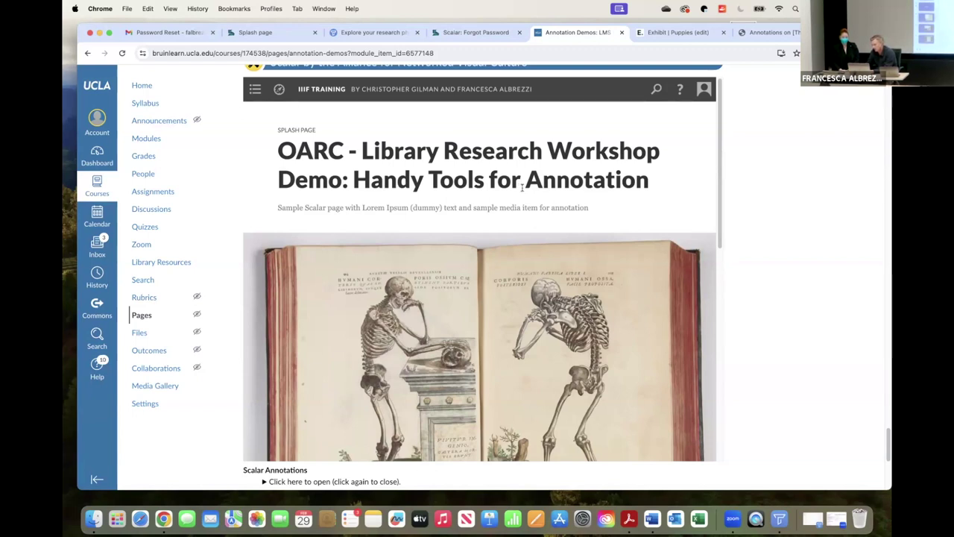
scroll(523, 188, "down", 1)
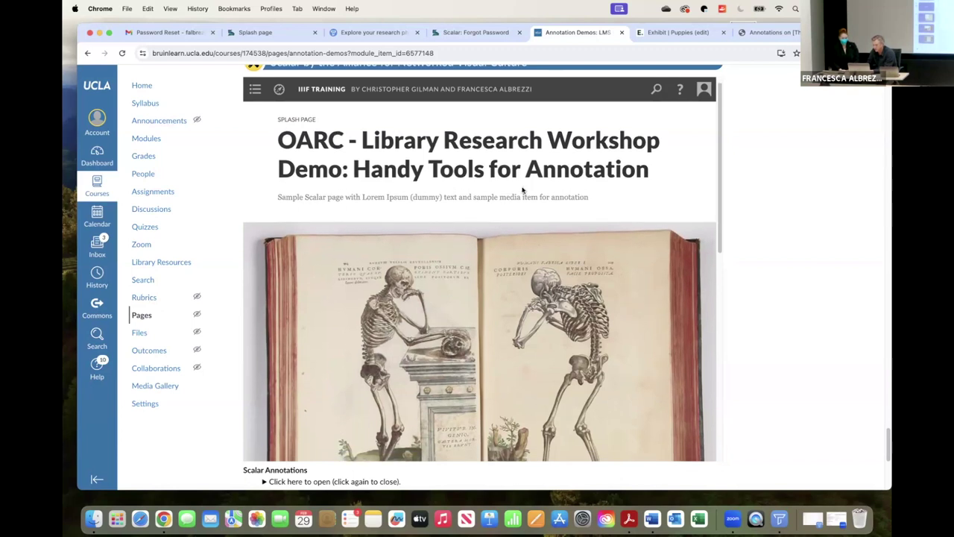
scroll(523, 189, "down", 1)
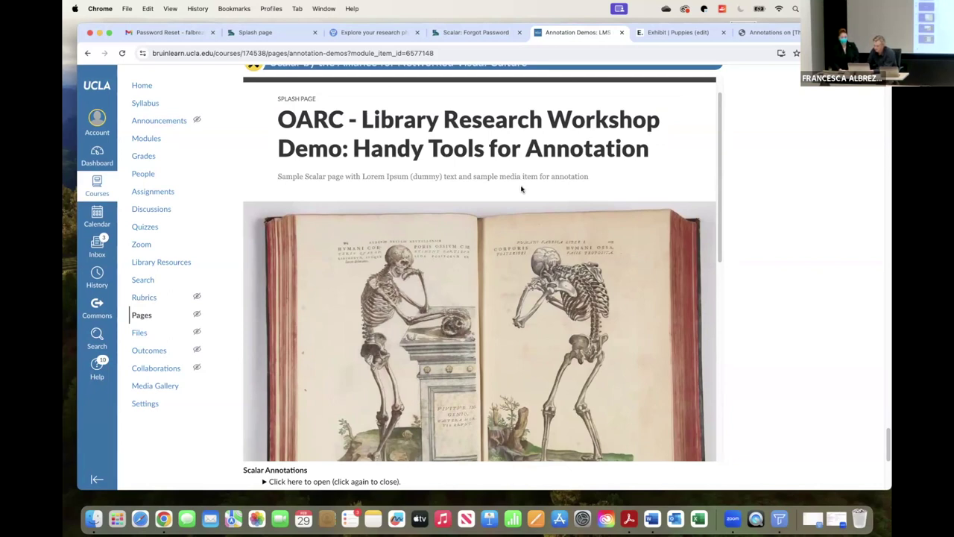
scroll(520, 188, "up", 1)
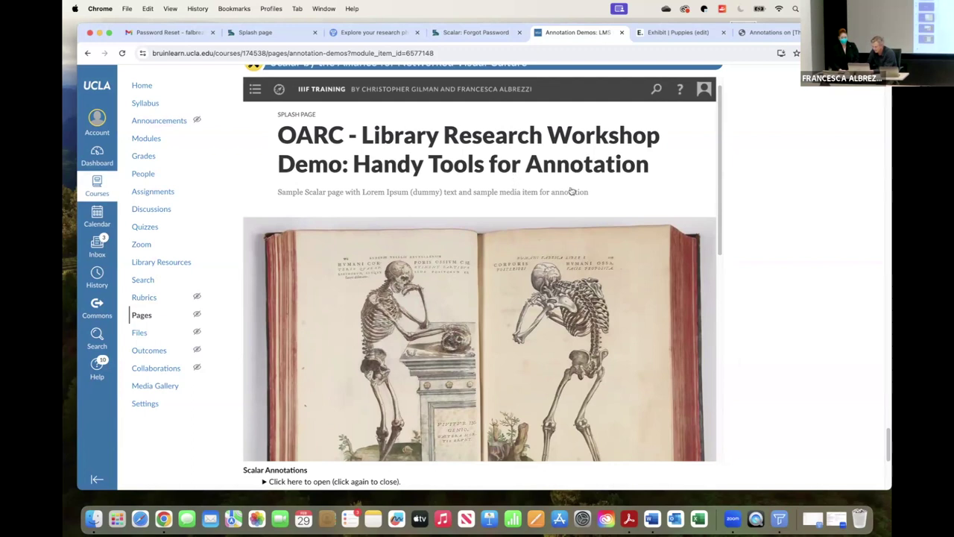
Expand the Scalar Annotations instructions and open the full-screen Scalar project from the link.
scroll(749, 368, "down", 5)
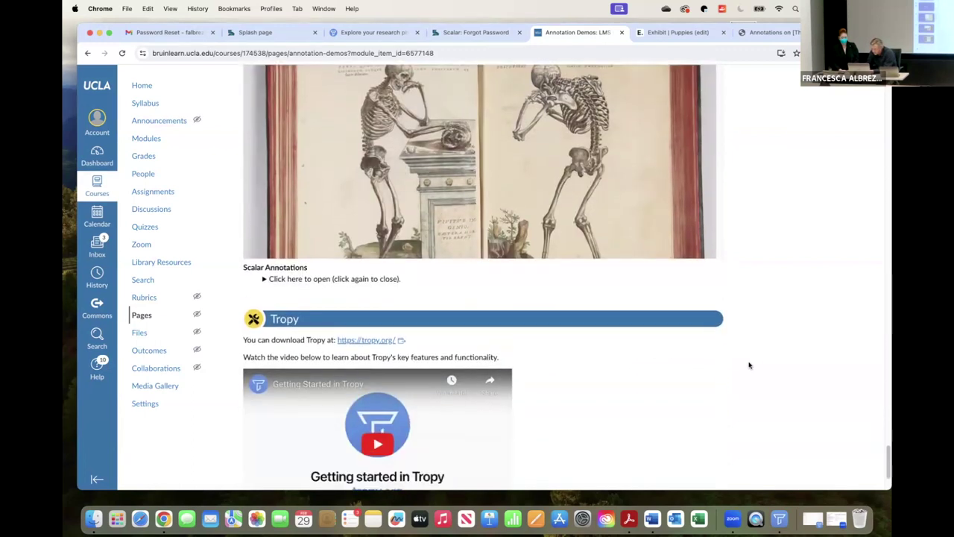
left_click(298, 279)
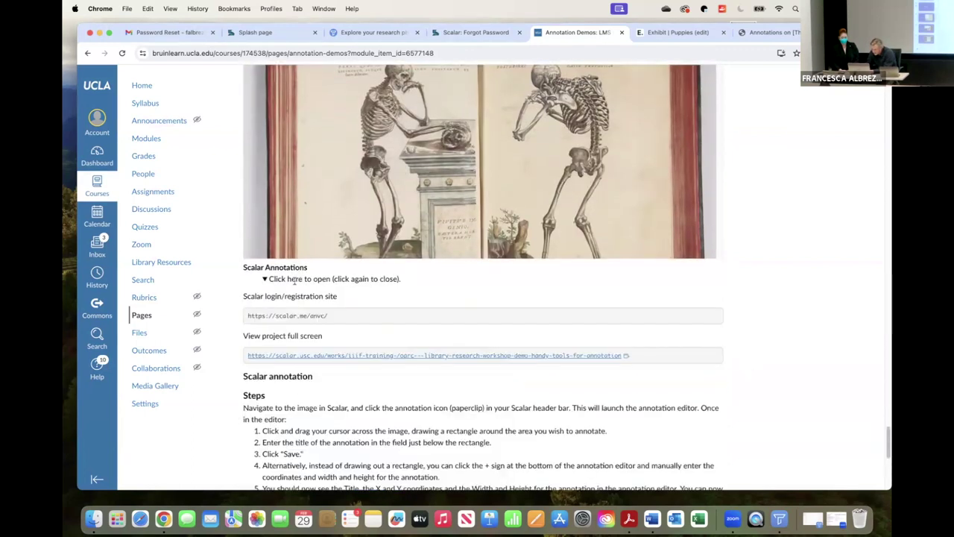
left_click(342, 356)
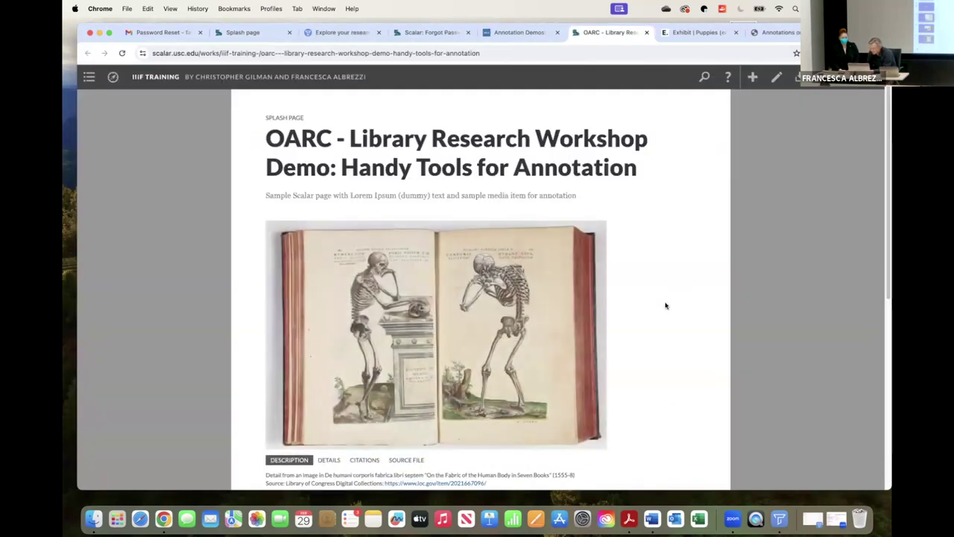
Look over the Scalar splash page and show the details of its skeleton book image.
scroll(665, 305, "down", 10)
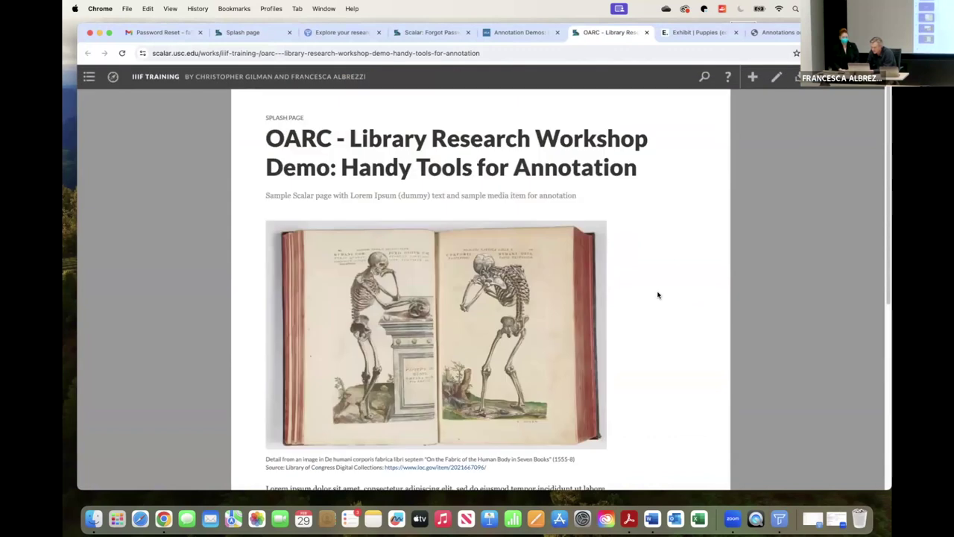
scroll(656, 294, "down", 4)
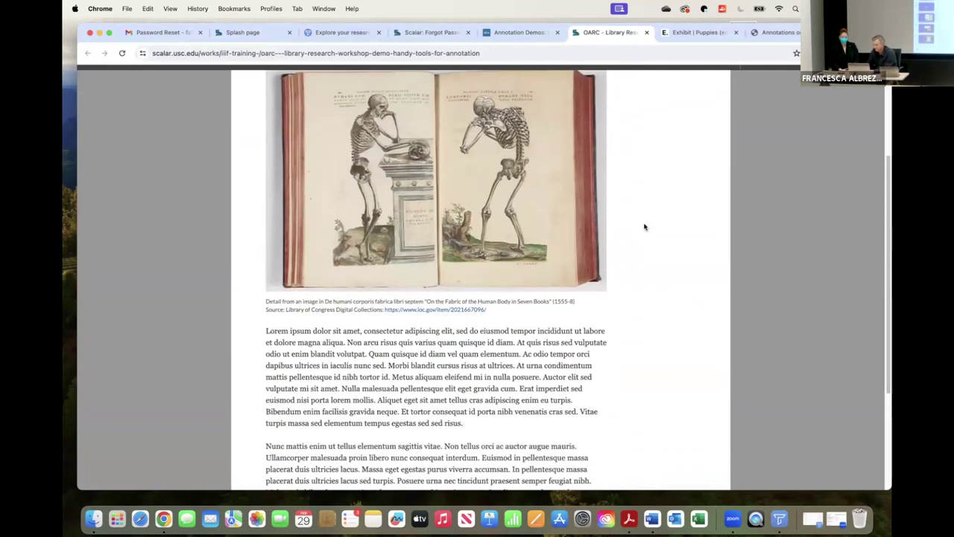
scroll(644, 272, "down", 3)
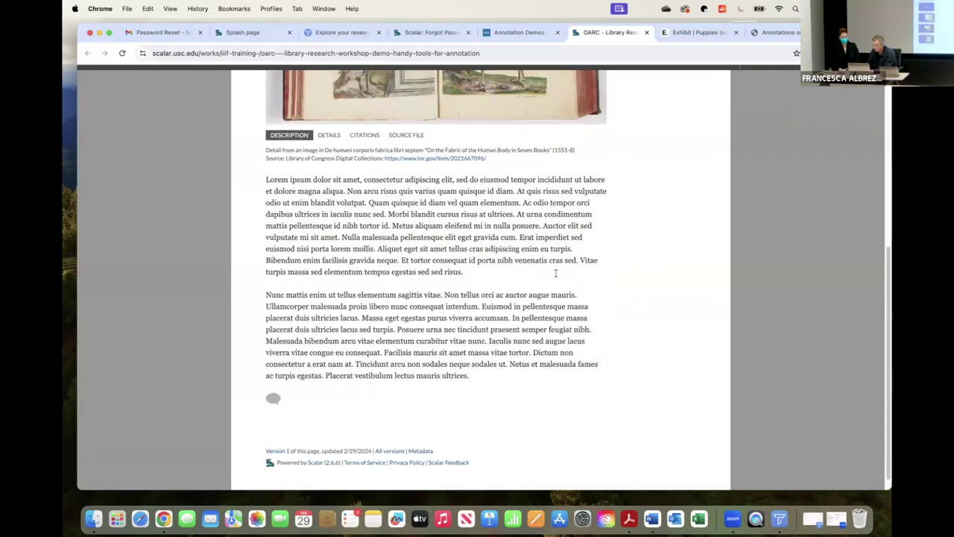
scroll(639, 220, "up", 5)
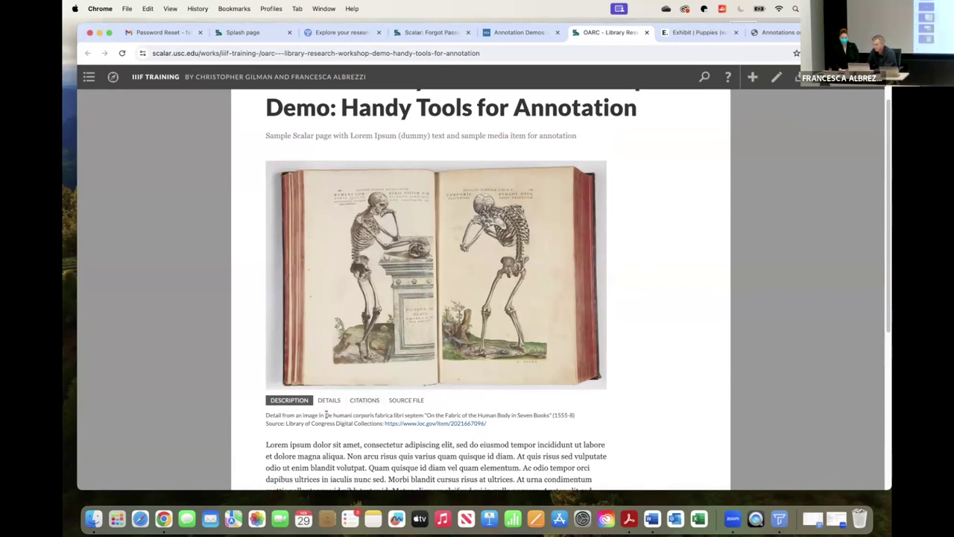
left_click(331, 400)
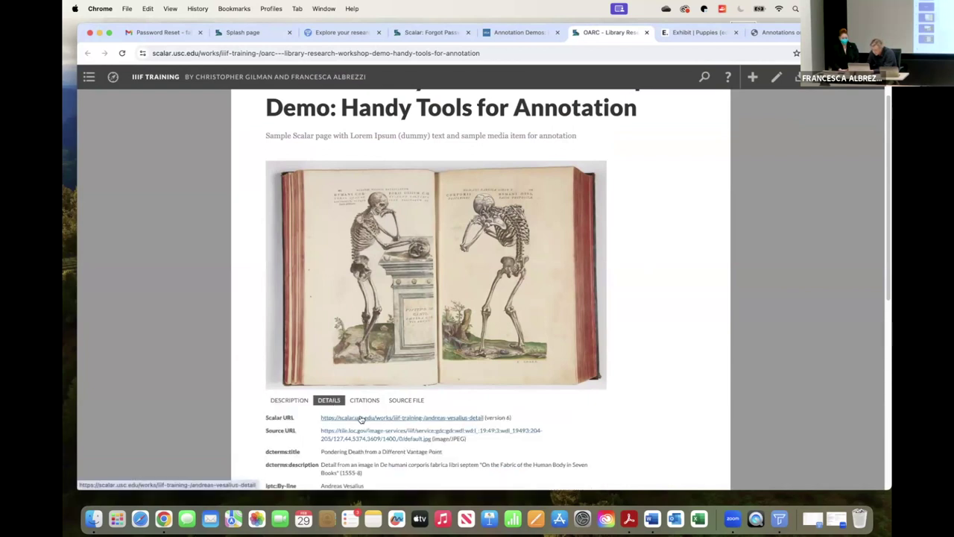
Open the skeleton book image's own media page from its Scalar URL and start its annotation editor.
left_click(361, 419)
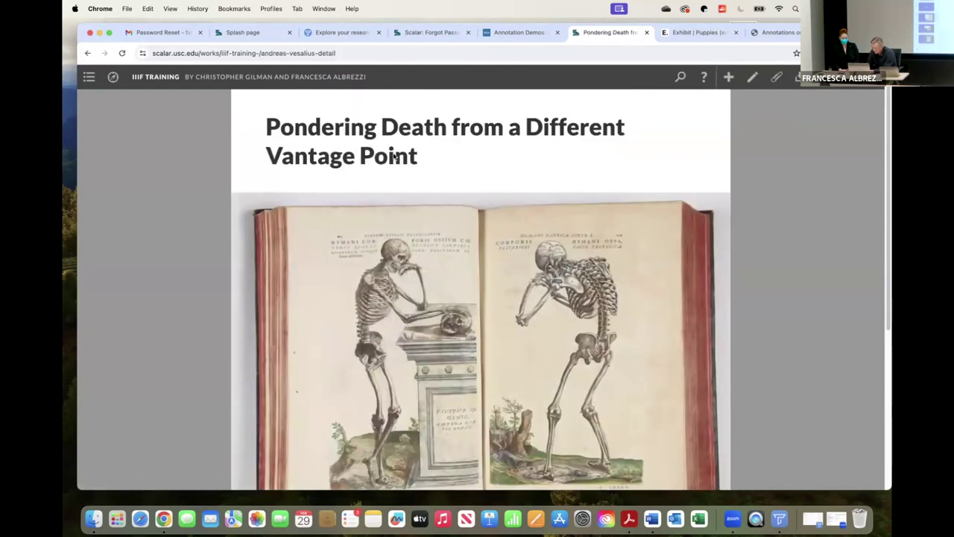
scroll(526, 171, "down", 5)
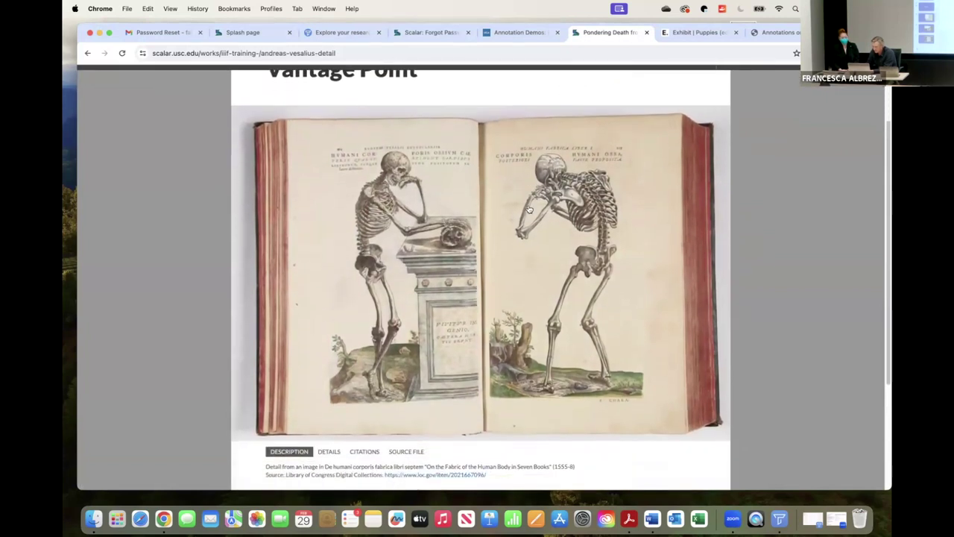
scroll(526, 211, "up", 5)
scroll(526, 210, "down", 1)
scroll(525, 209, "up", 1)
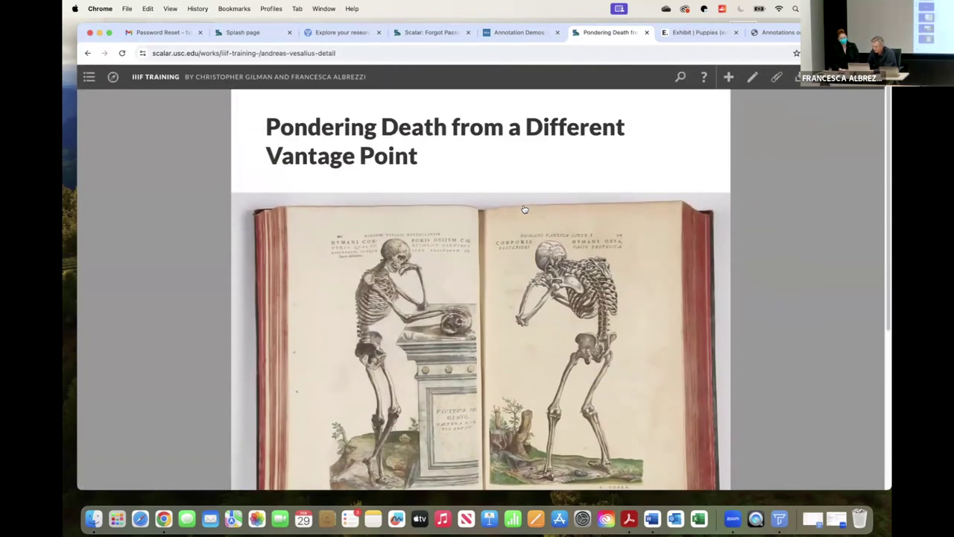
left_click(777, 77)
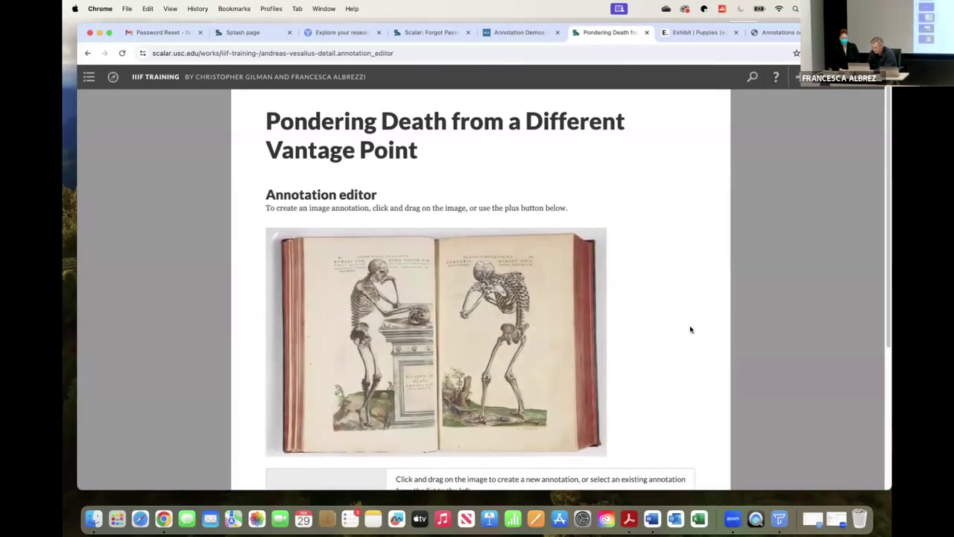
Create an annotation box around the skeleton on the book's right-hand page with the comment "Self portrait" and save it.
scroll(690, 329, "down", 3)
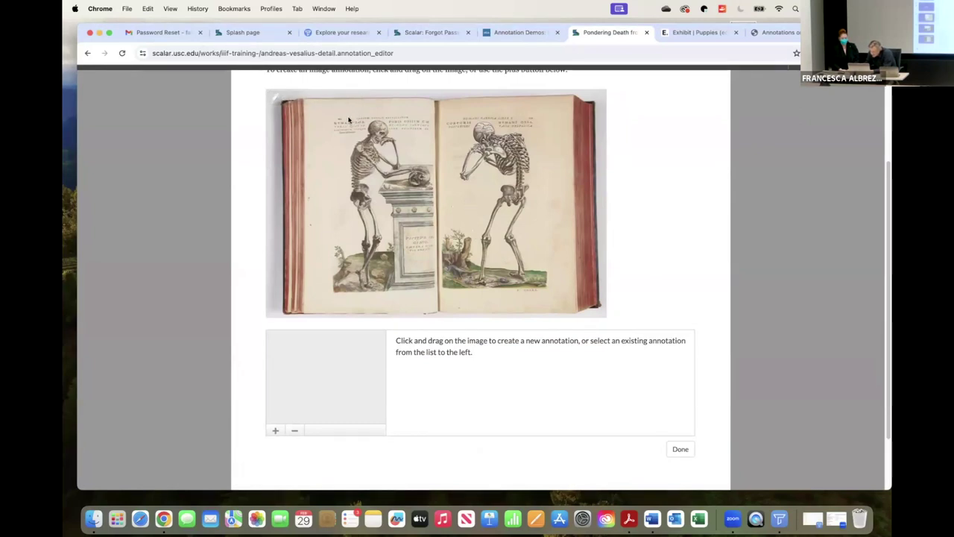
mouse_move(455, 117)
left_mouse_down()
mouse_move(484, 146)
mouse_move(509, 232)
mouse_move(543, 240)
left_mouse_up()
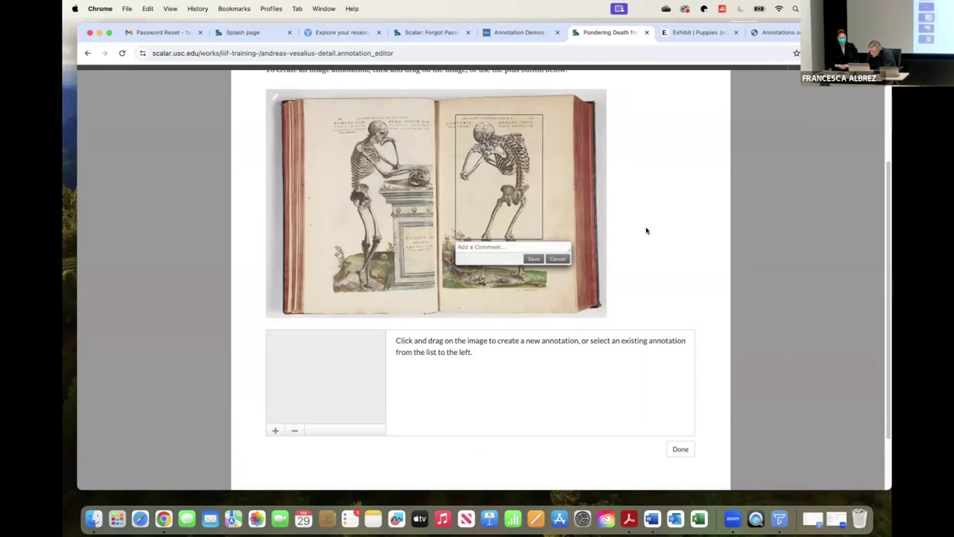
type("Sel")
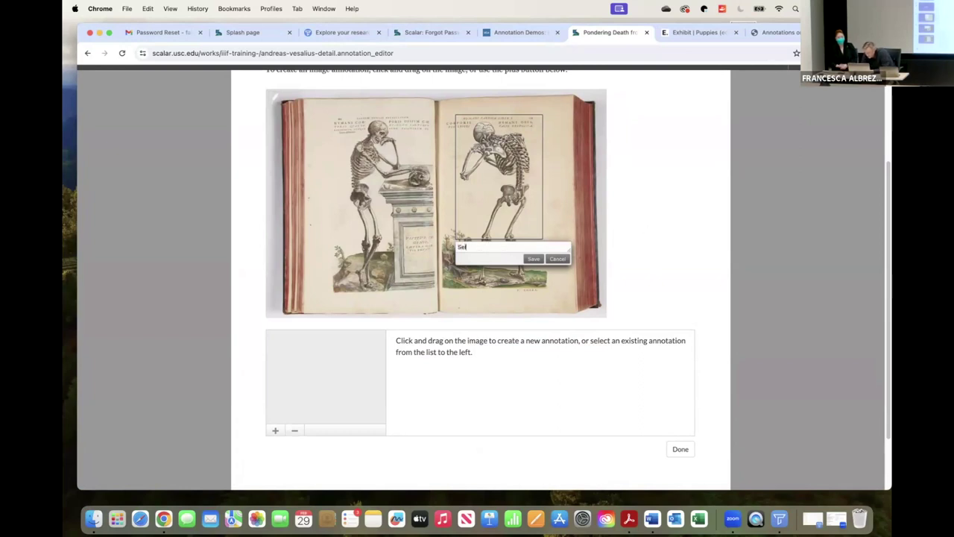
type("f portrait")
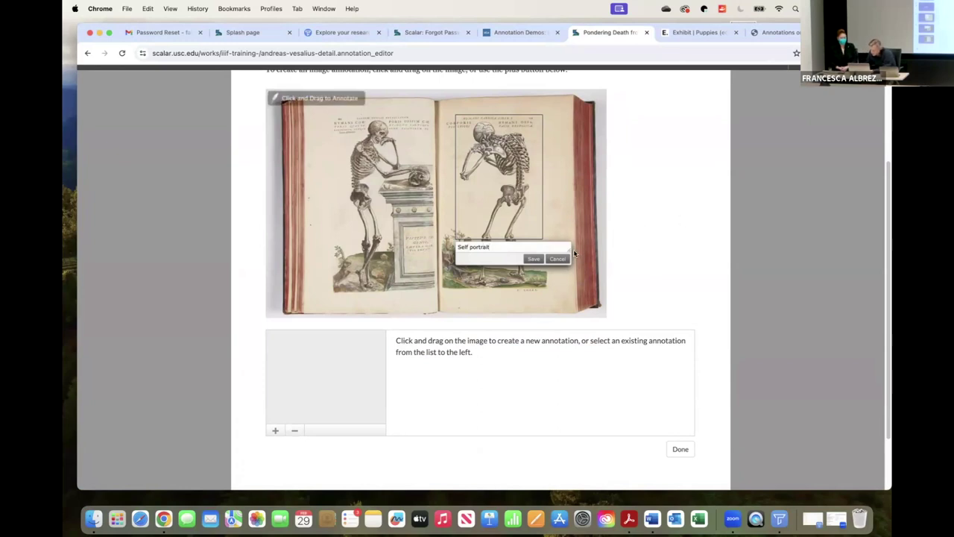
left_click(532, 259)
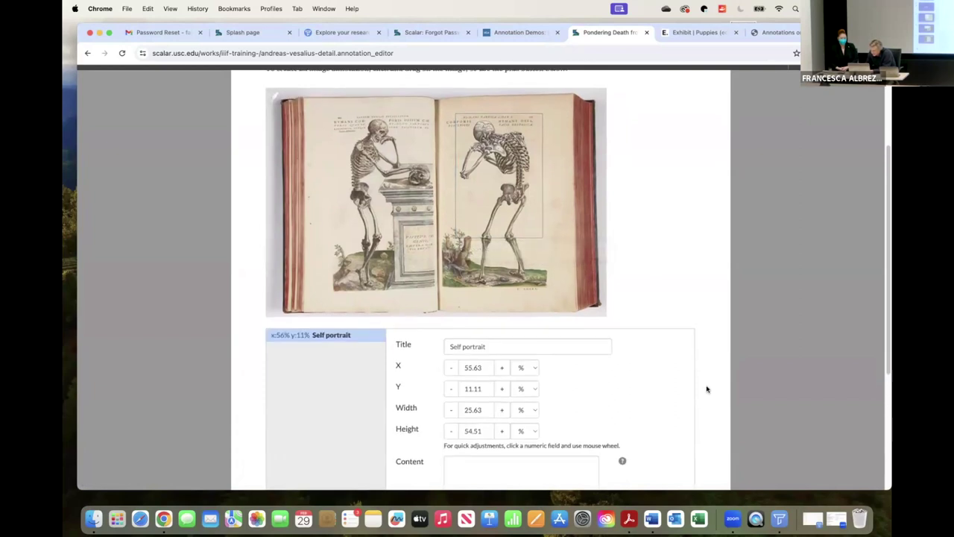
Add the content "Vesalius was an artist in many ways" to the Self portrait annotation, save it and finish annotation editing.
scroll(706, 391, "down", 3)
scroll(704, 386, "down", 2)
left_click(473, 280)
type("Vesaliu")
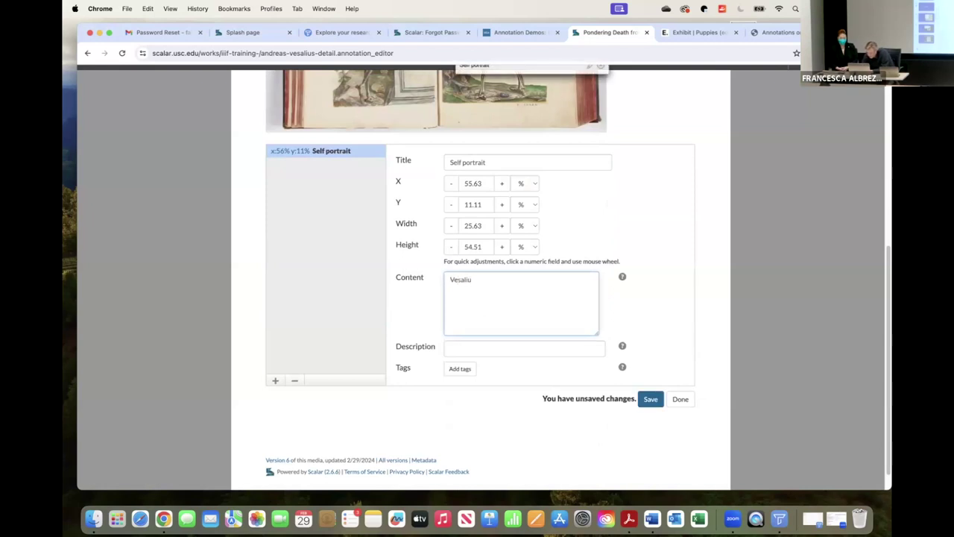
type("s was an artist in many ways")
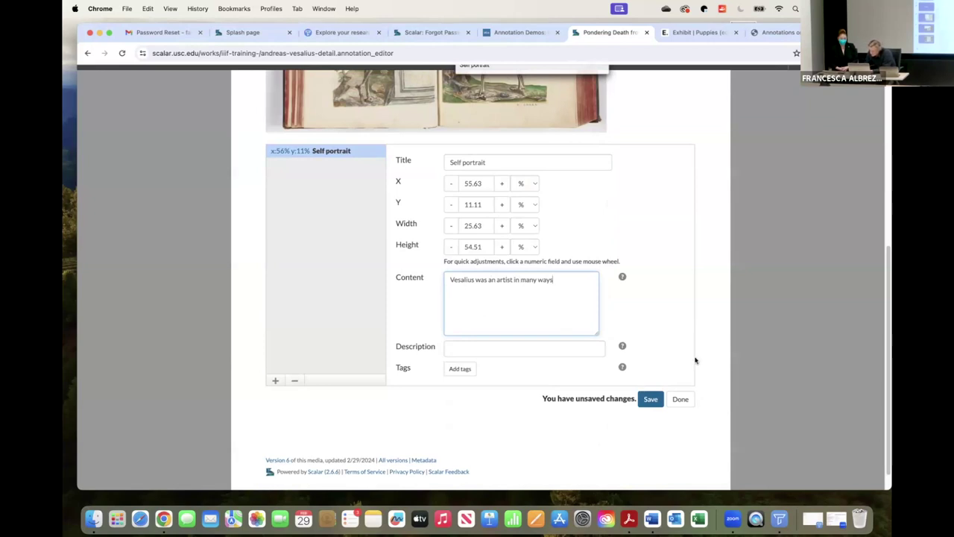
left_click(650, 401)
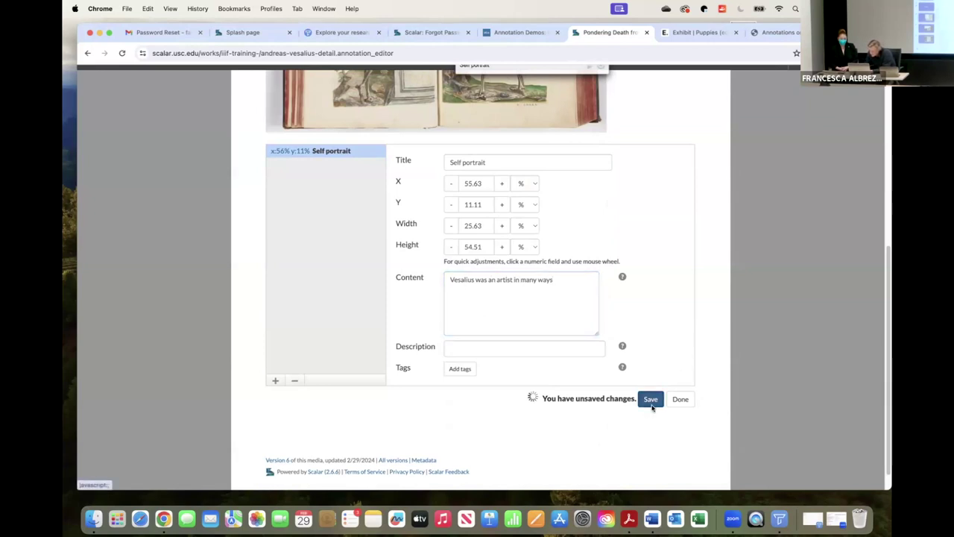
left_click(679, 401)
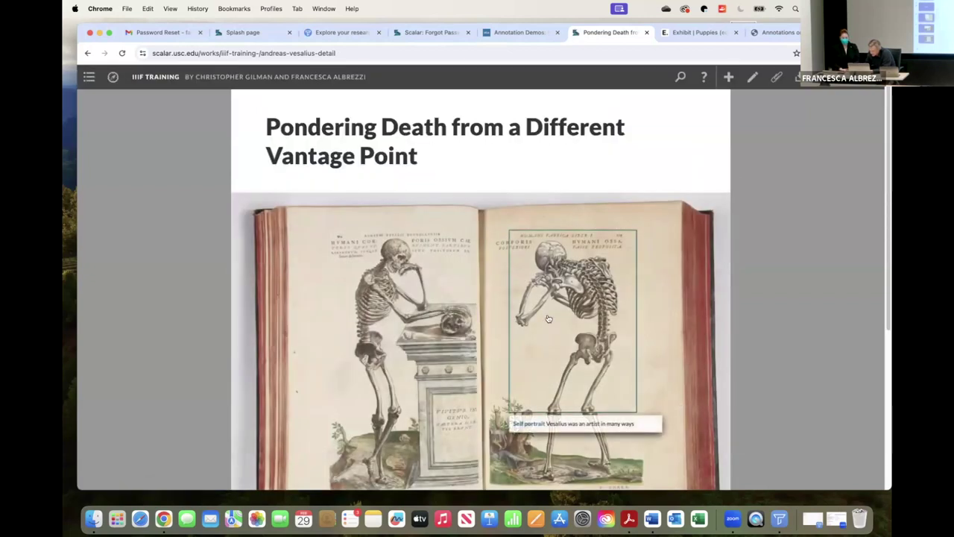
Open the Self portrait annotation's own page from the annotated image and put that page into edit mode.
scroll(447, 358, "down", 1)
mouse_move(542, 394)
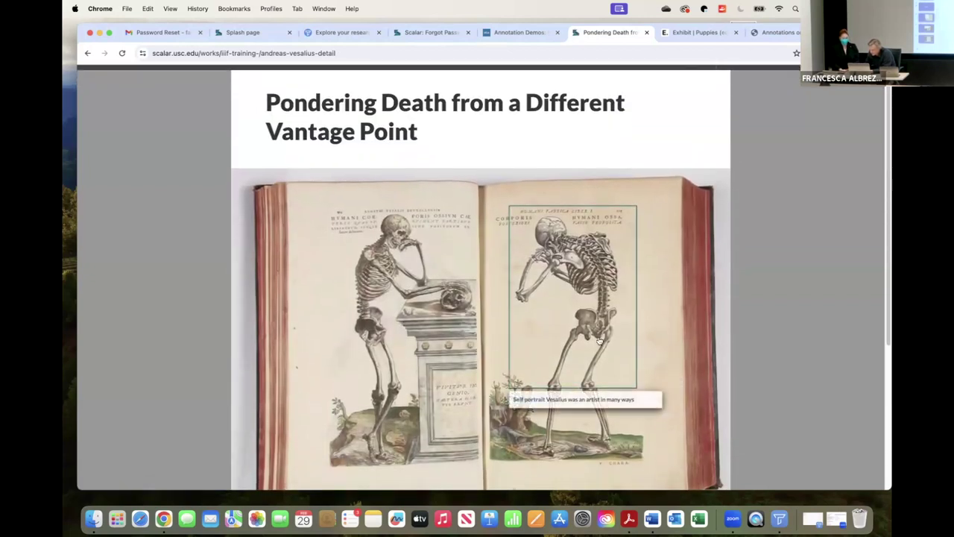
left_click(538, 400)
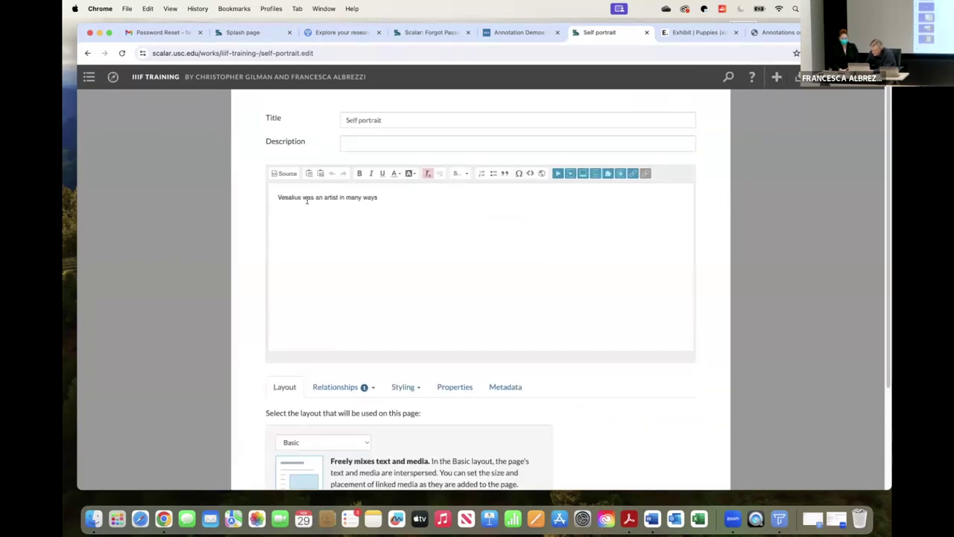
Start a new line below the Vesalius sentence and choose the Andreas Vesalius portrait as an inline Scalar media link.
left_click(385, 198)
key("Return")
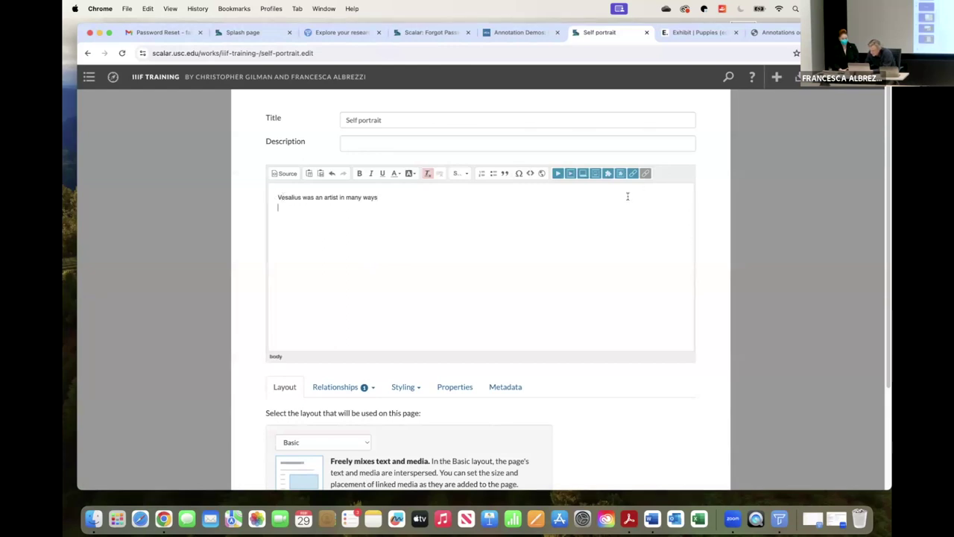
left_click(570, 174)
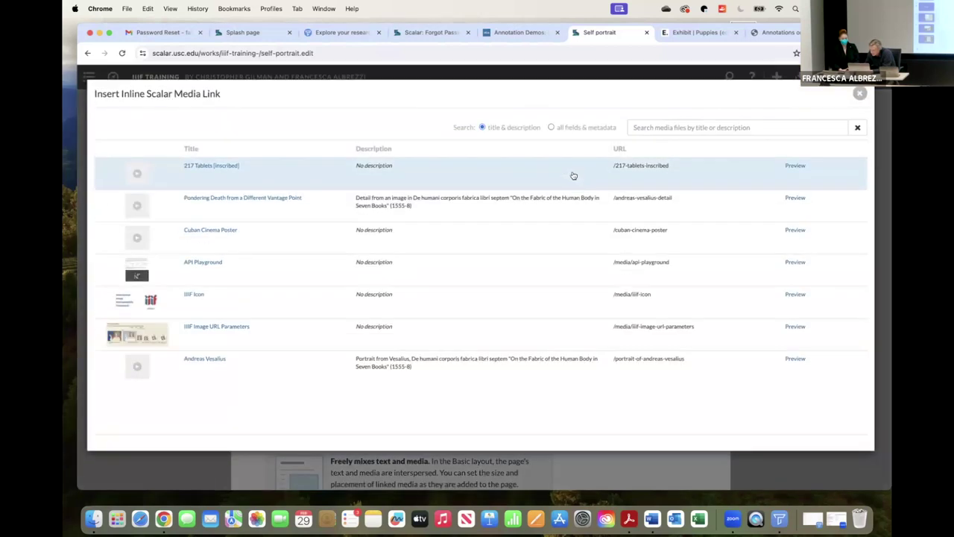
left_click(397, 367)
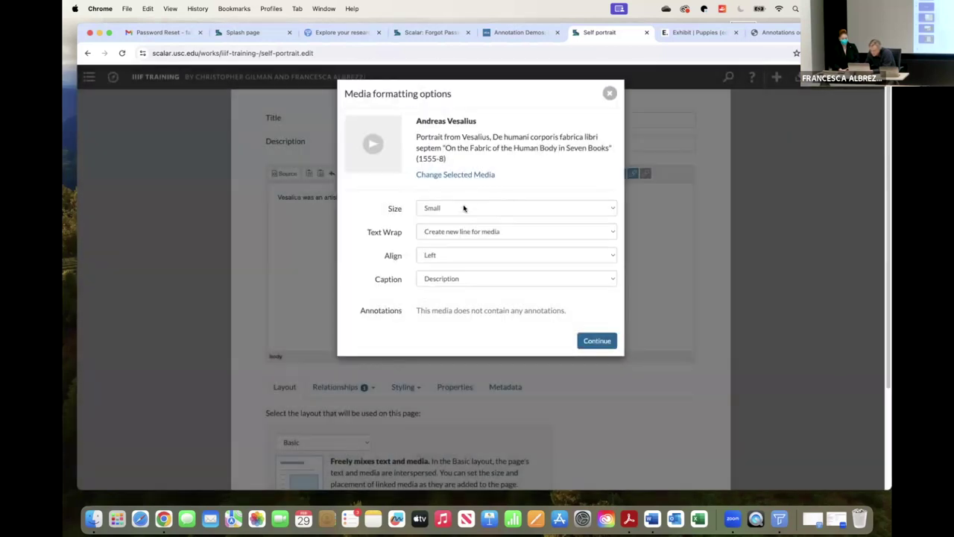
Insert the portrait at Large size on a new line with a Title And Description caption, and save the page.
left_click(463, 208)
left_click(454, 234)
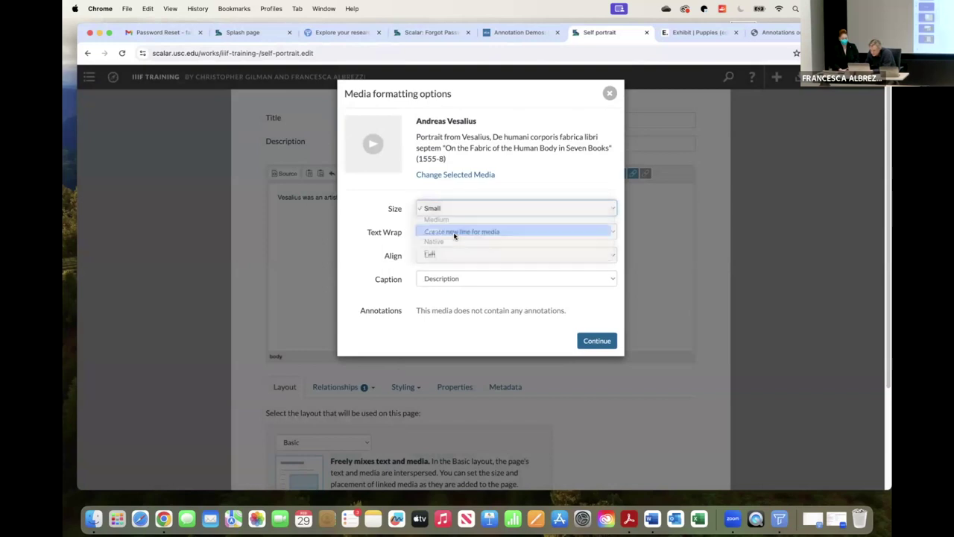
left_click(454, 234)
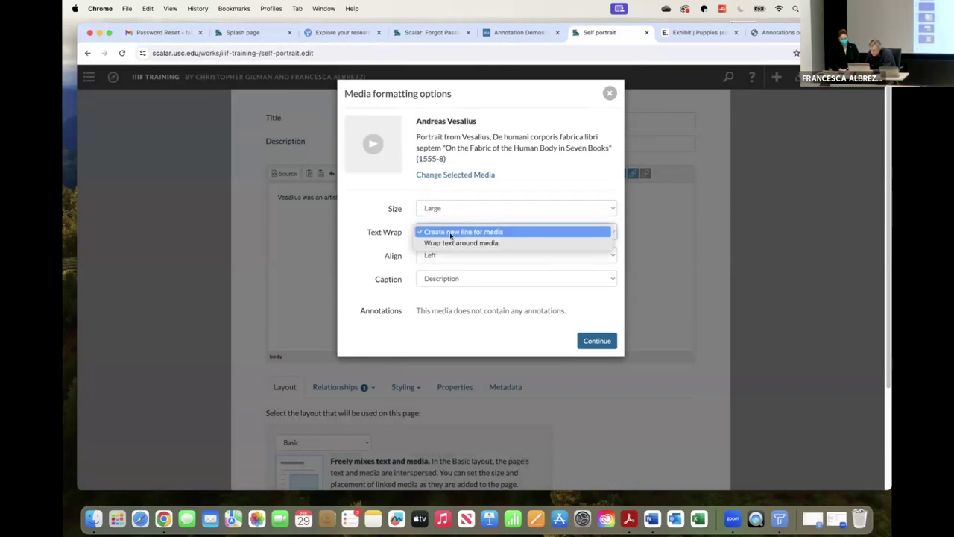
left_click(450, 233)
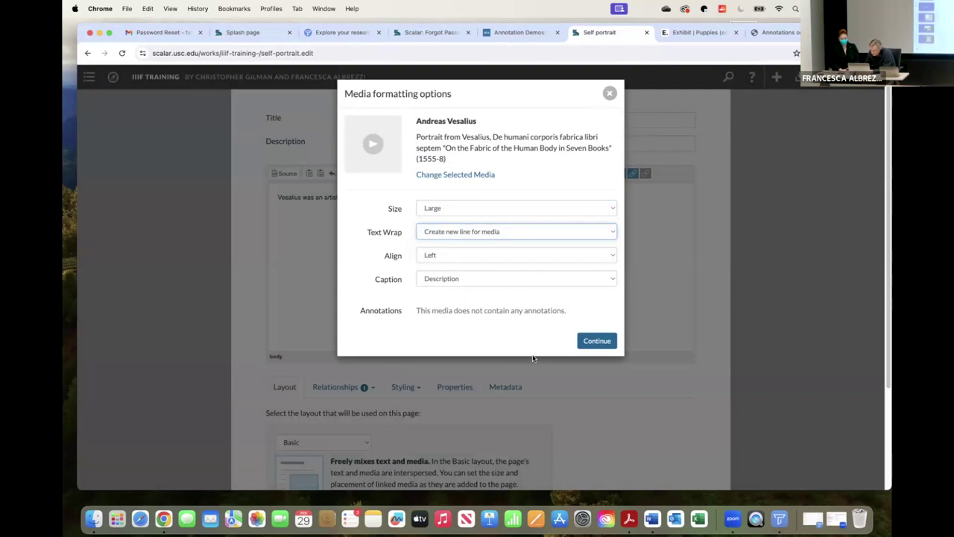
left_click(524, 280)
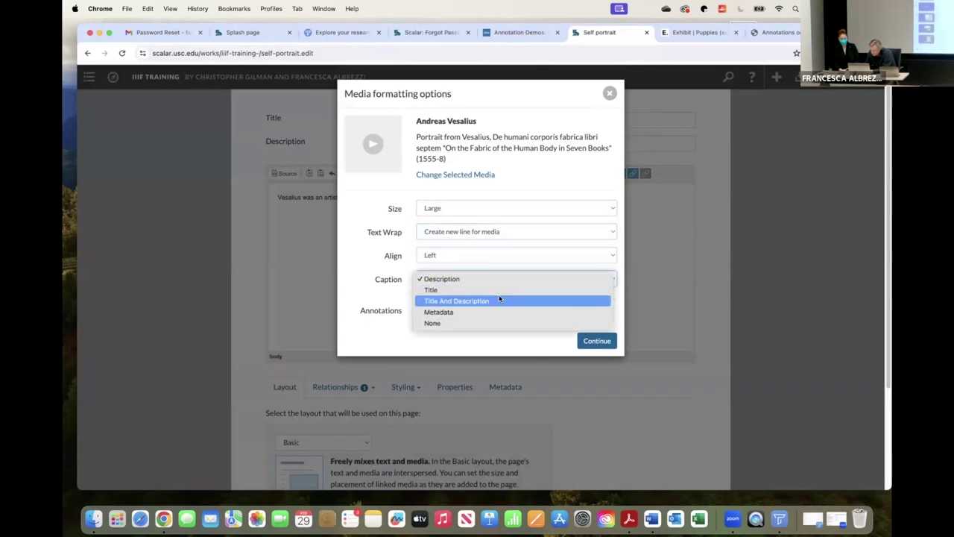
left_click(557, 301)
left_click(597, 340)
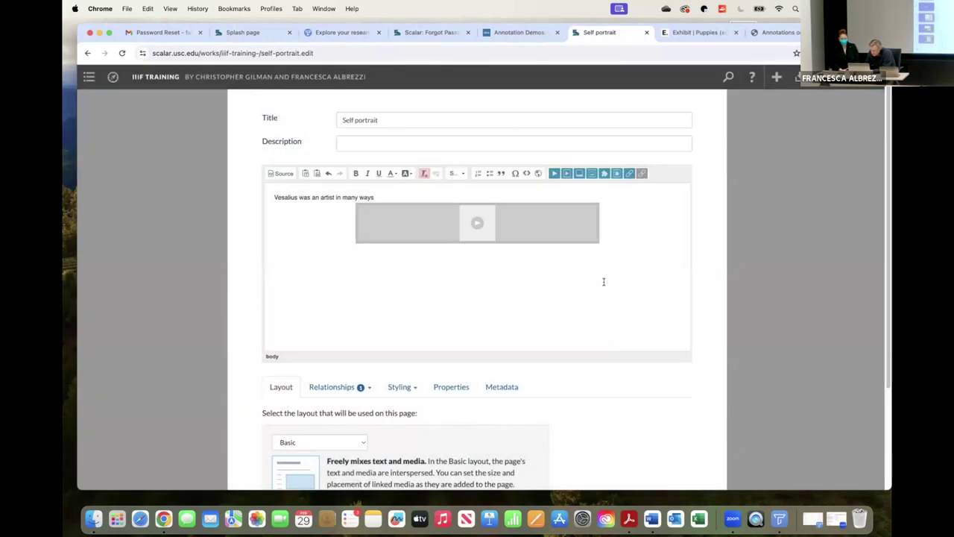
scroll(676, 447, "down", 3)
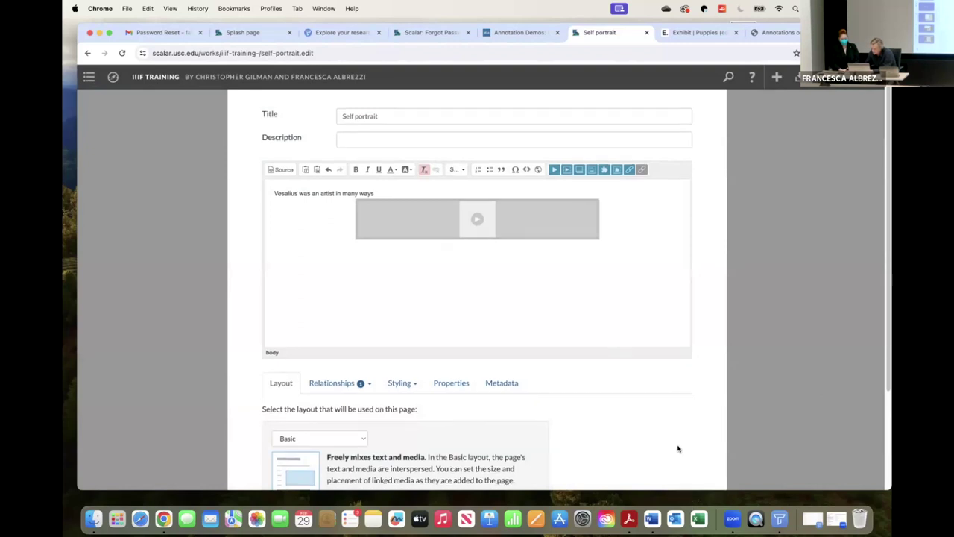
left_click(676, 445)
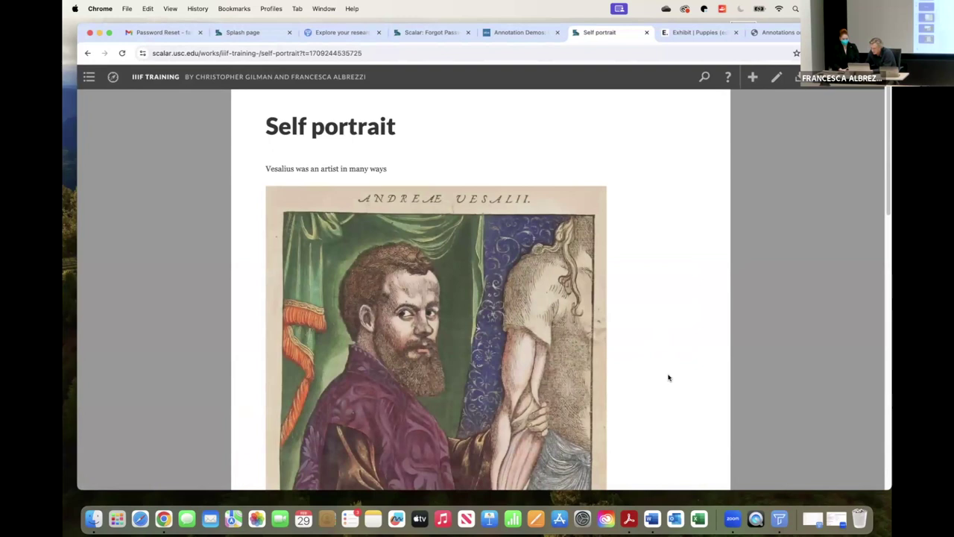
Examine the saved Self portrait page, including the portrait's caption, the "This page annotates" link and the annotated skeleton image.
scroll(668, 378, "down", 3)
scroll(668, 377, "down", 2)
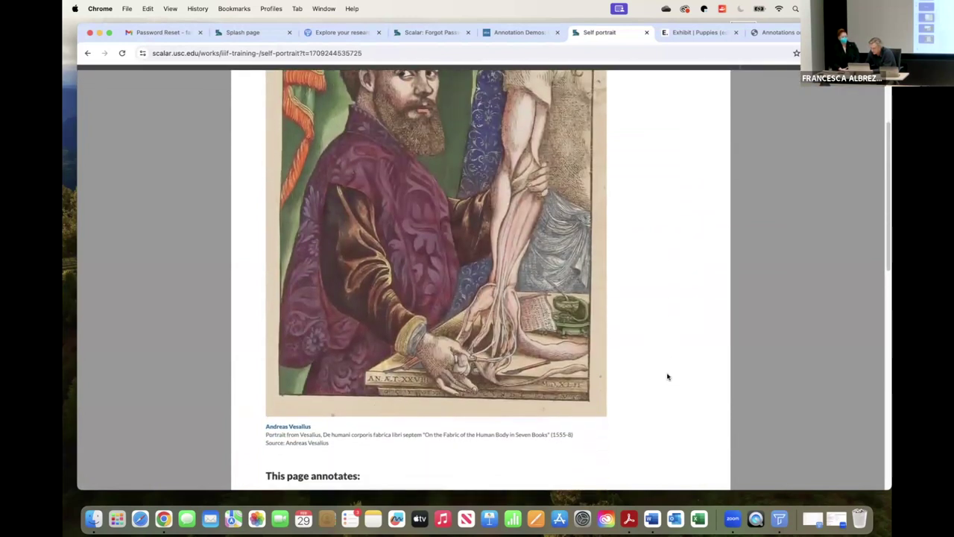
scroll(668, 377, "up", 2)
scroll(667, 376, "up", 1)
scroll(666, 376, "down", 4)
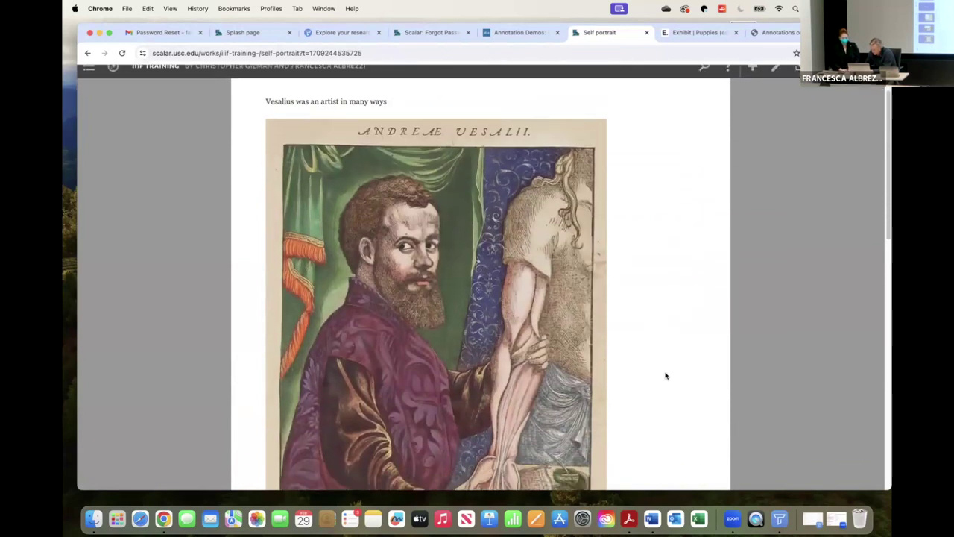
scroll(664, 372, "down", 6)
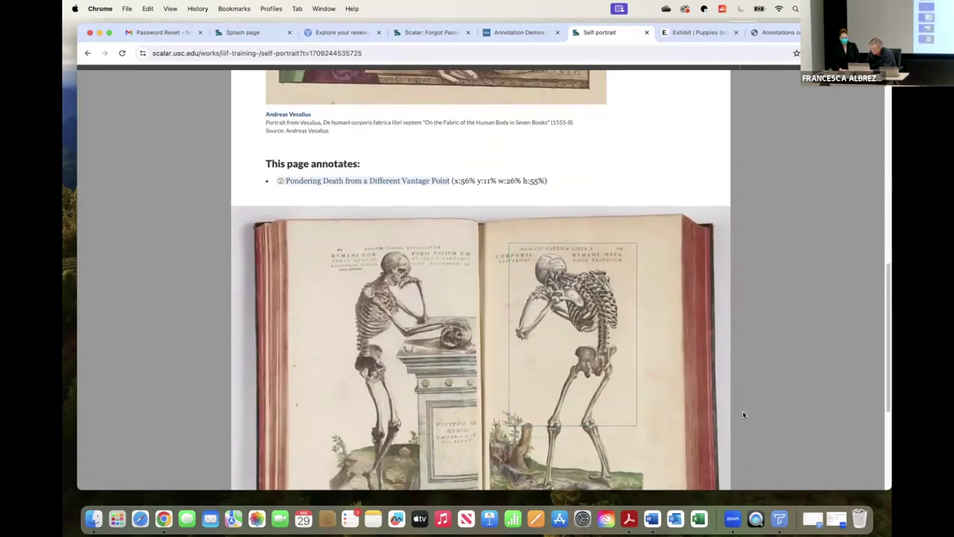
scroll(742, 411, "down", 4)
scroll(742, 410, "up", 5)
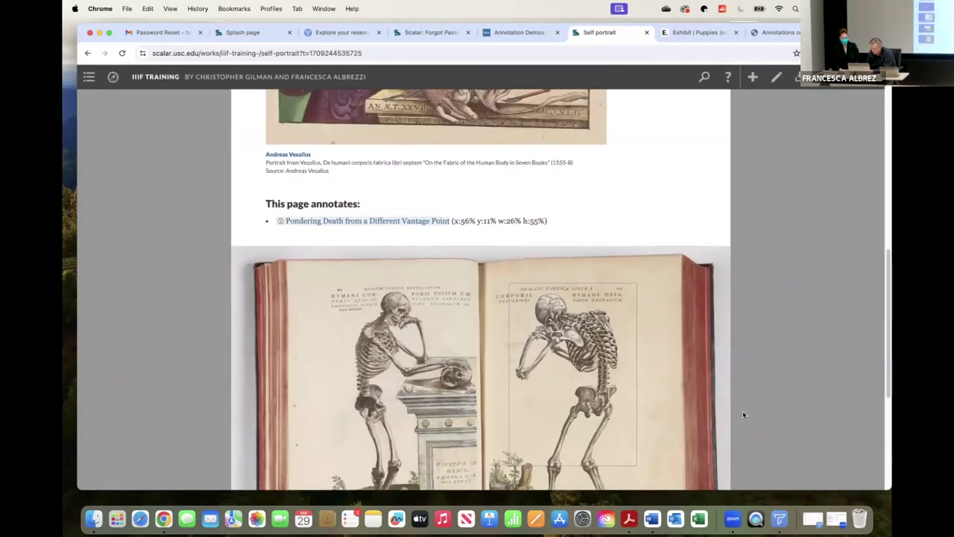
scroll(742, 411, "up", 2)
scroll(741, 409, "up", 6)
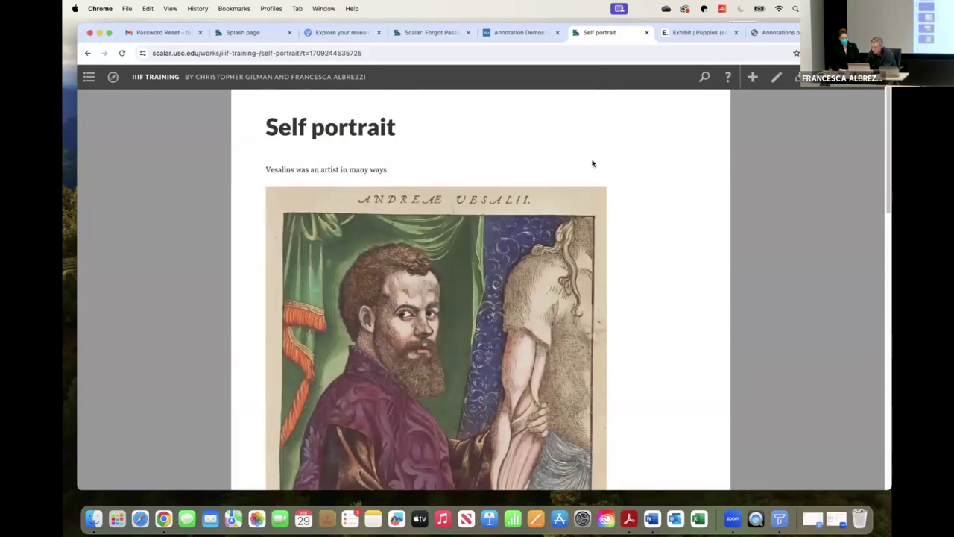
scroll(648, 447, "down", 15)
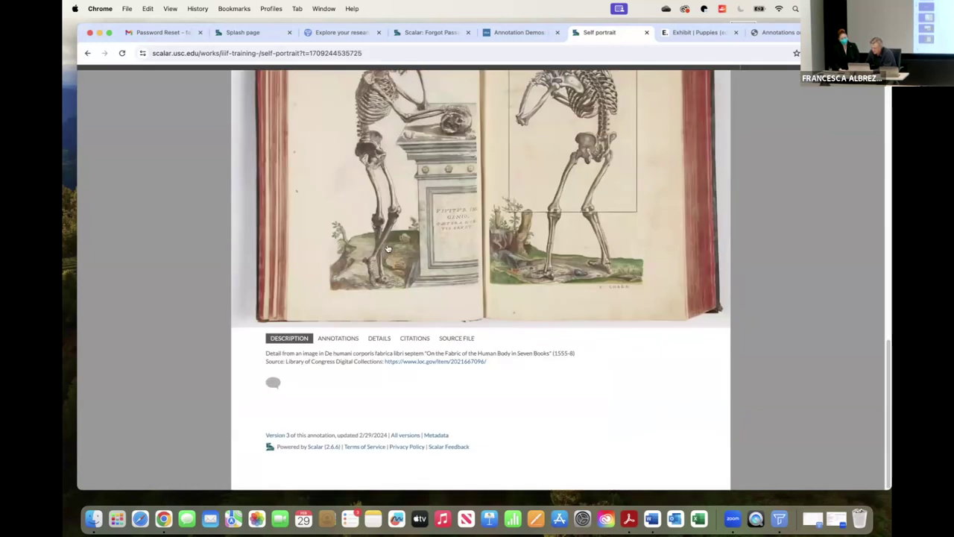
scroll(357, 258, "up", 15)
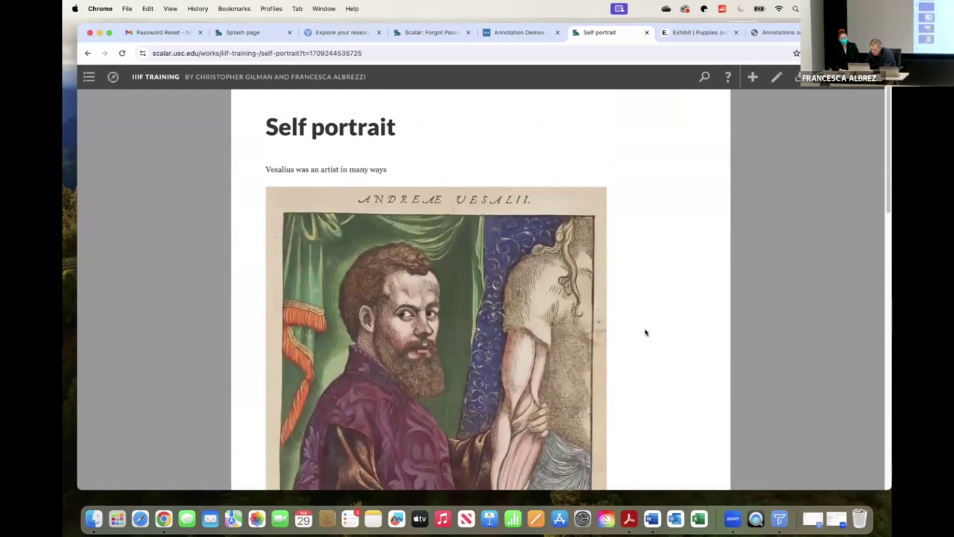
scroll(641, 328, "down", 10)
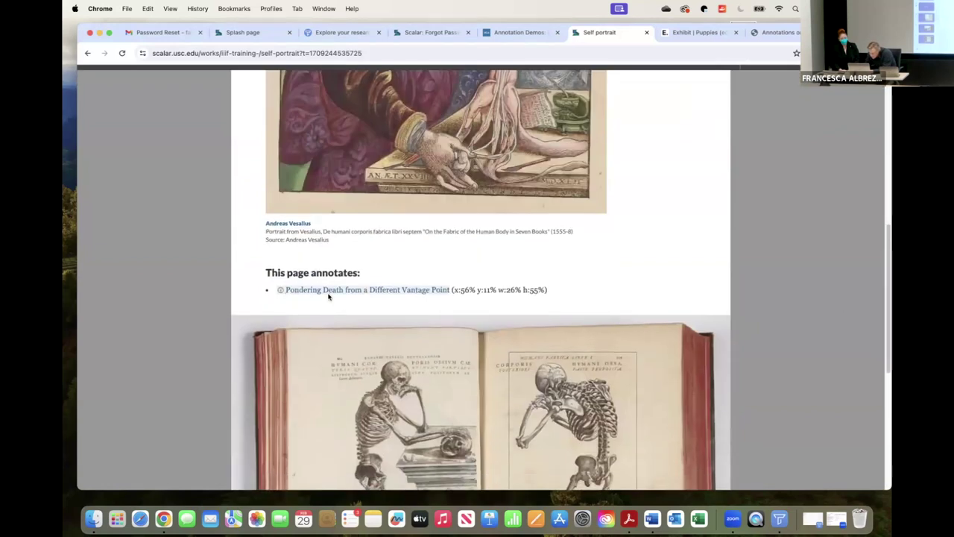
mouse_move(296, 243)
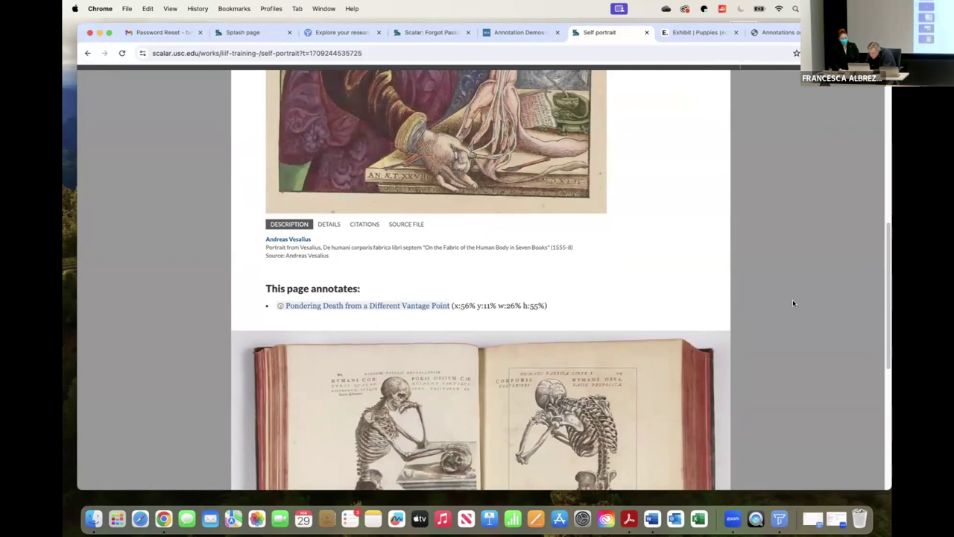
scroll(677, 296, "down", 5)
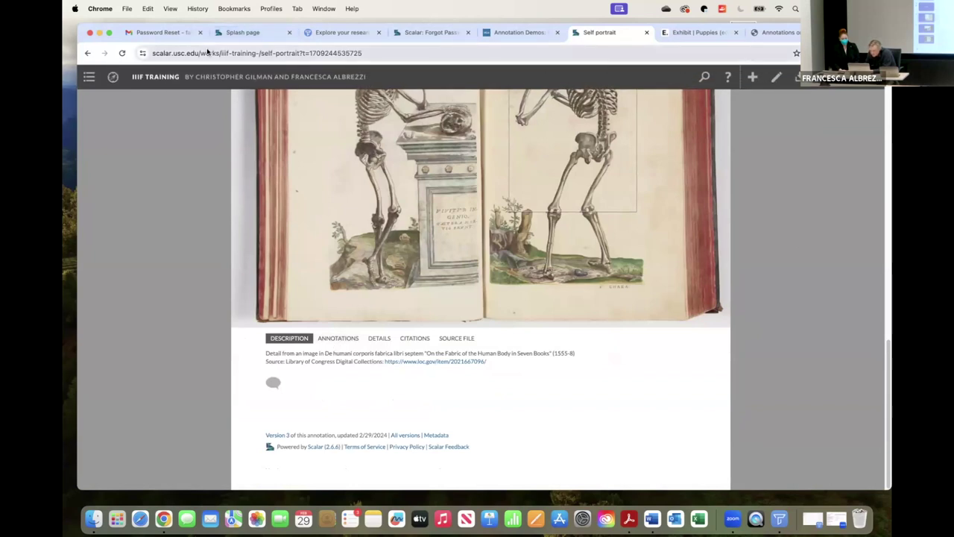
Return to the recently visited "Pondering Death from a Different Vantage Point" media page.
mouse_move(113, 77)
mouse_move(134, 109)
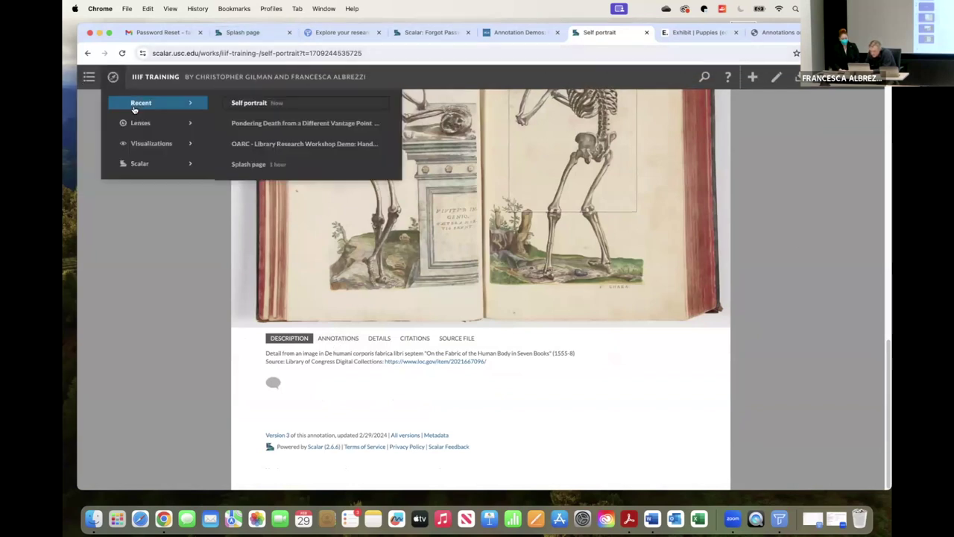
left_click(256, 124)
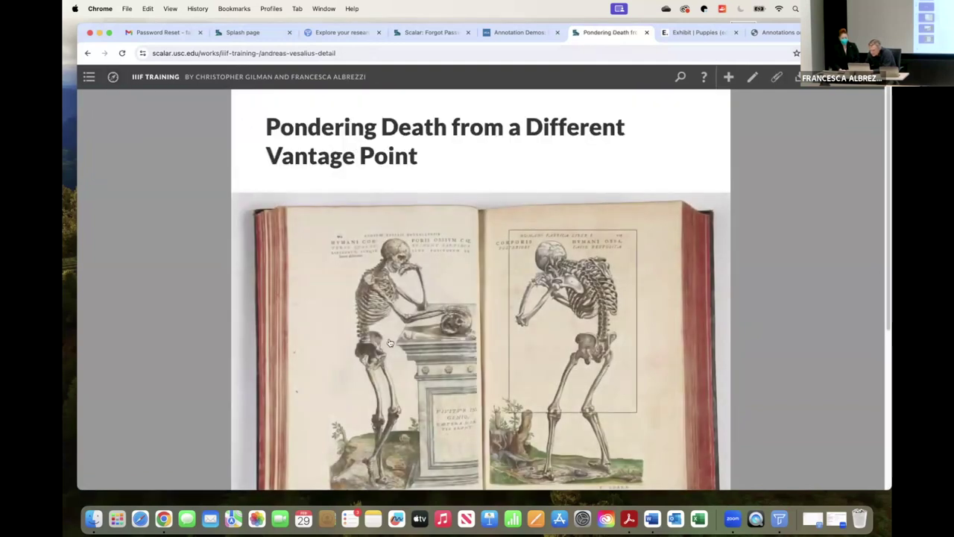
Examine the Self portrait annotation on the right-hand skeleton, including its pop-up text and the embedded Vesalius portrait.
scroll(377, 313, "down", 2)
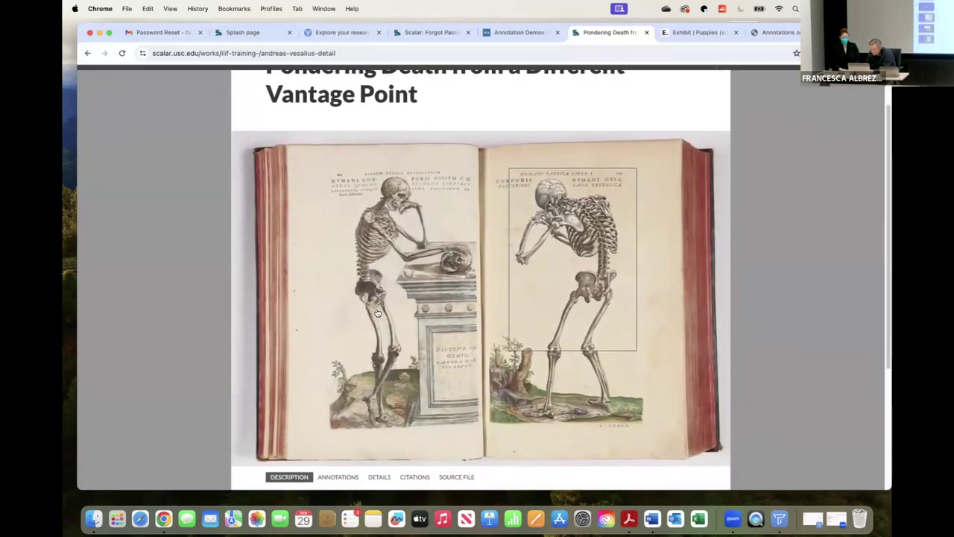
scroll(373, 310, "down", 1)
mouse_move(571, 233)
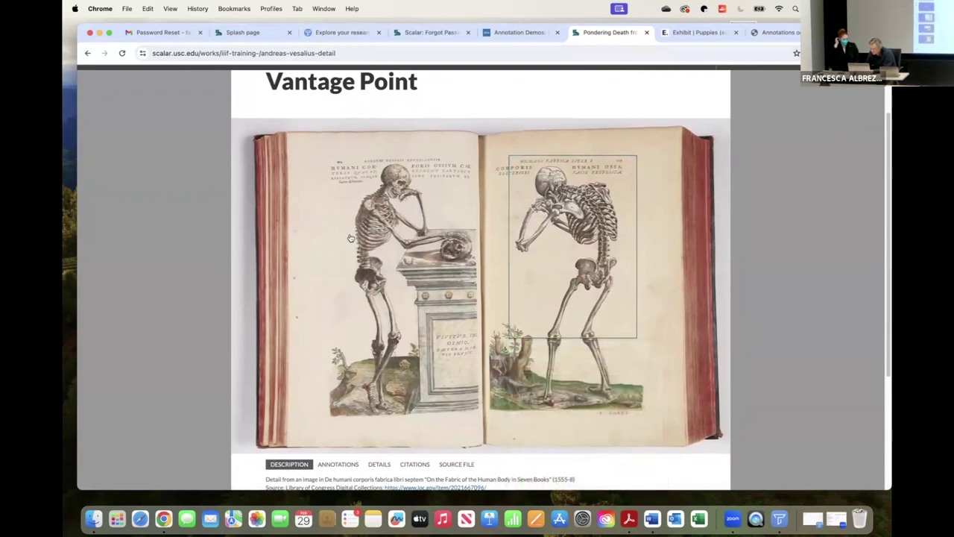
scroll(688, 176, "down", 1)
mouse_move(599, 185)
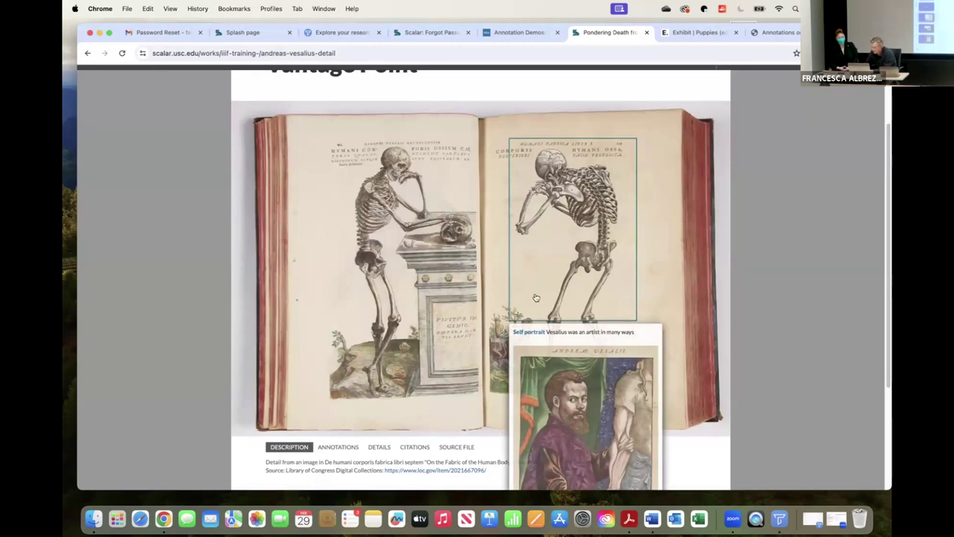
scroll(616, 384, "down", 1)
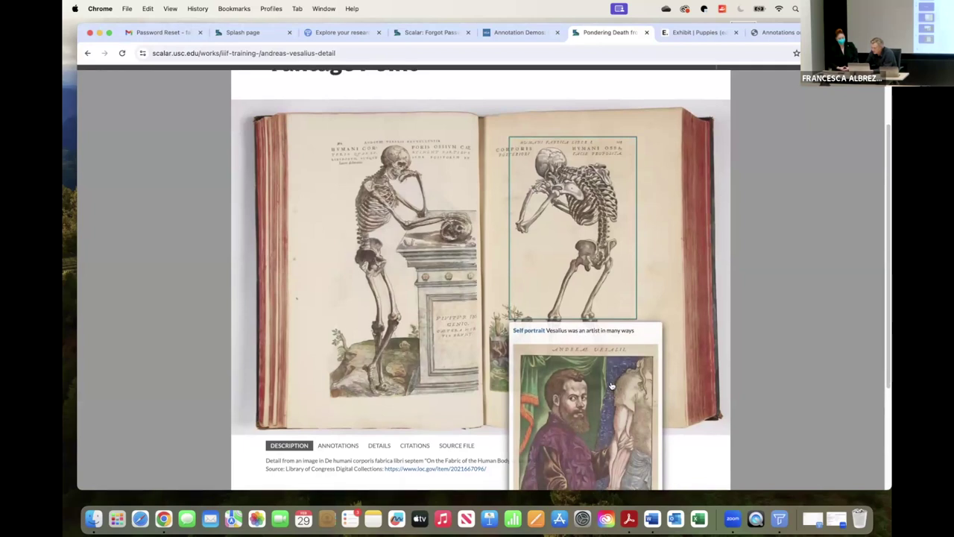
scroll(611, 385, "down", 3)
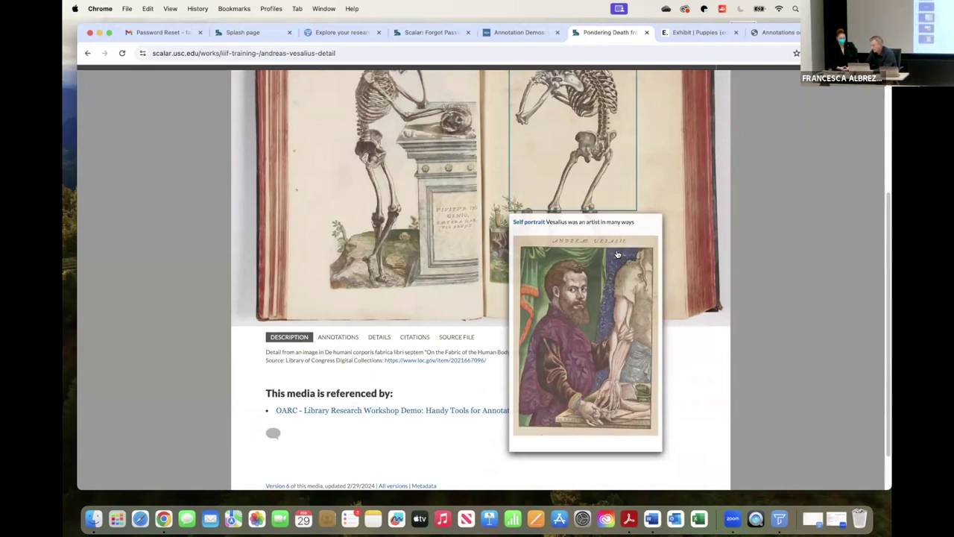
scroll(617, 254, "up", 3)
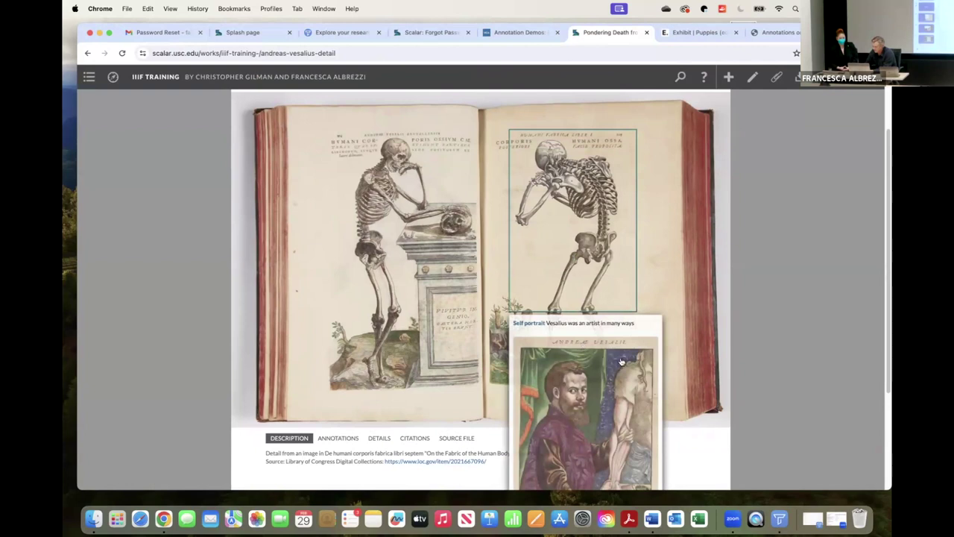
scroll(710, 381, "down", 1)
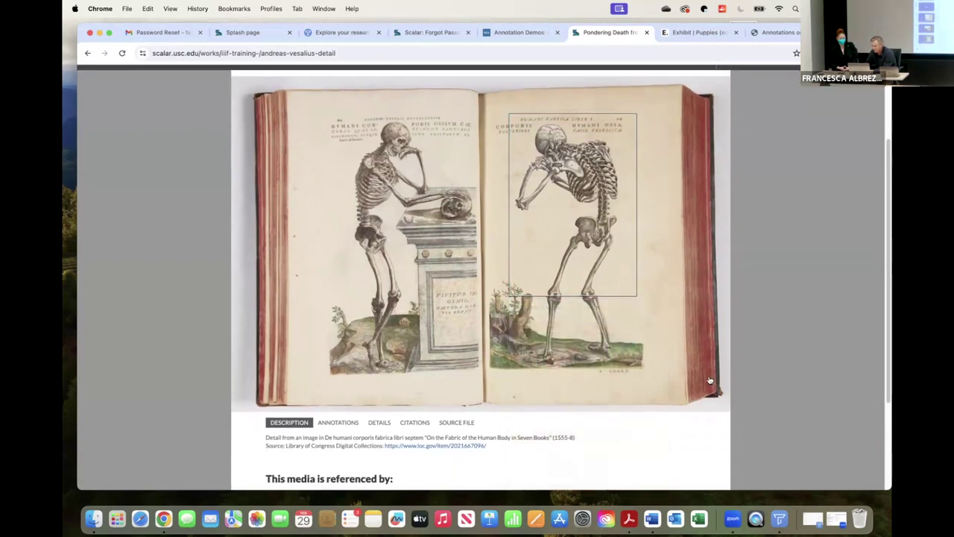